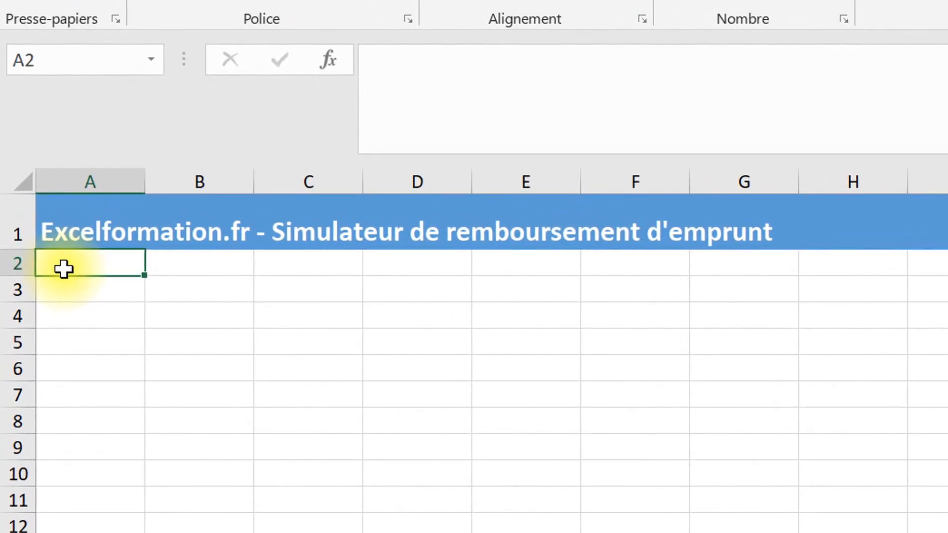
- Enter the heading "Caractéristiques de l'emprunt :" in cell A3 and the label "Date de début :" in A4
key(Down)
text(Ca)
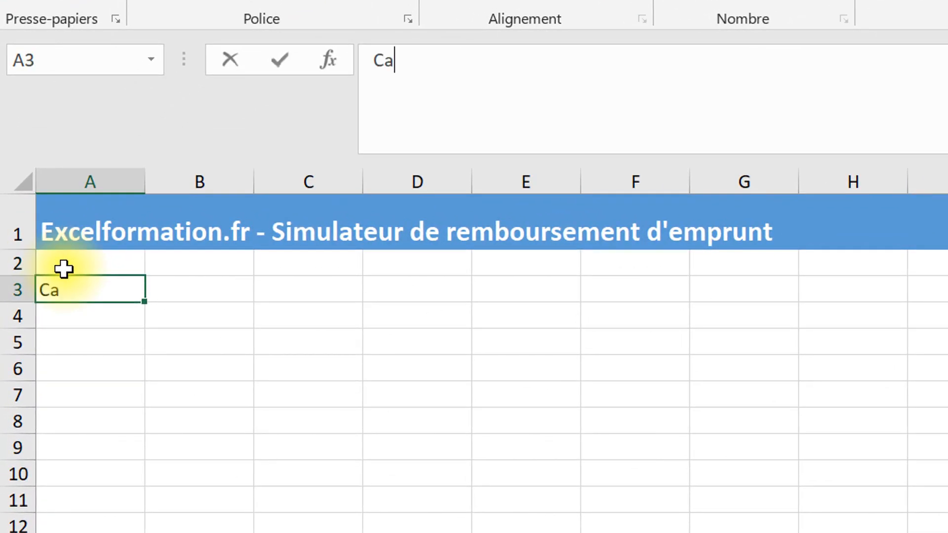
text(ractéristiques de l)
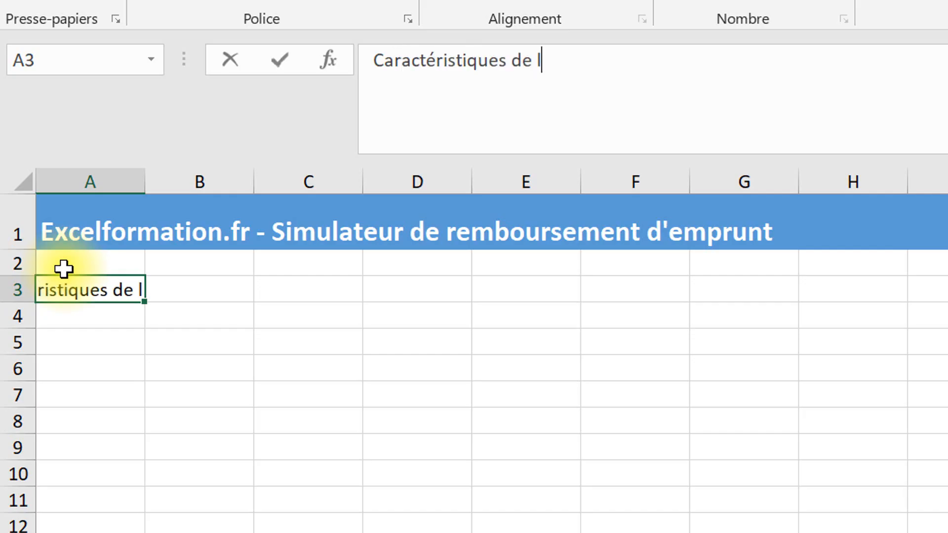
text('emprunt :)
key(Return)
text(Date de)
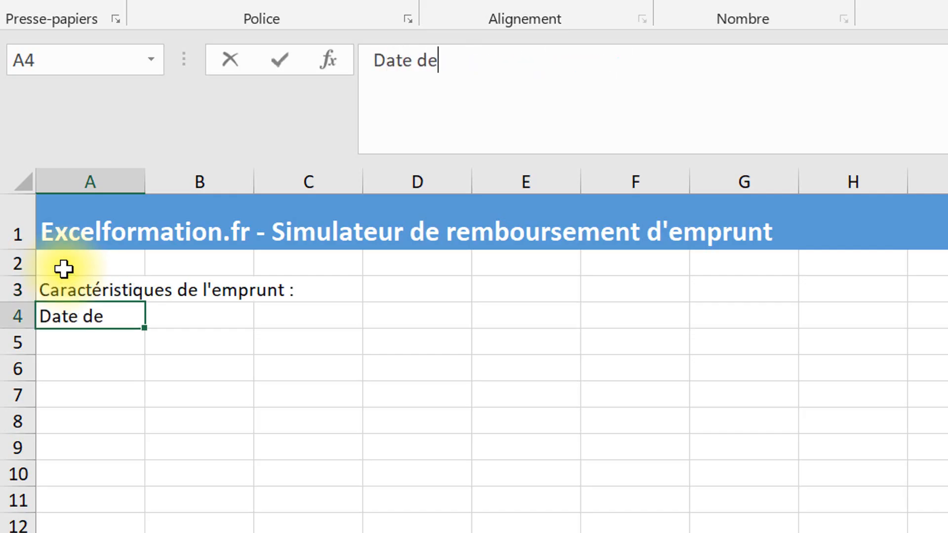
text( début :)
key(Return)
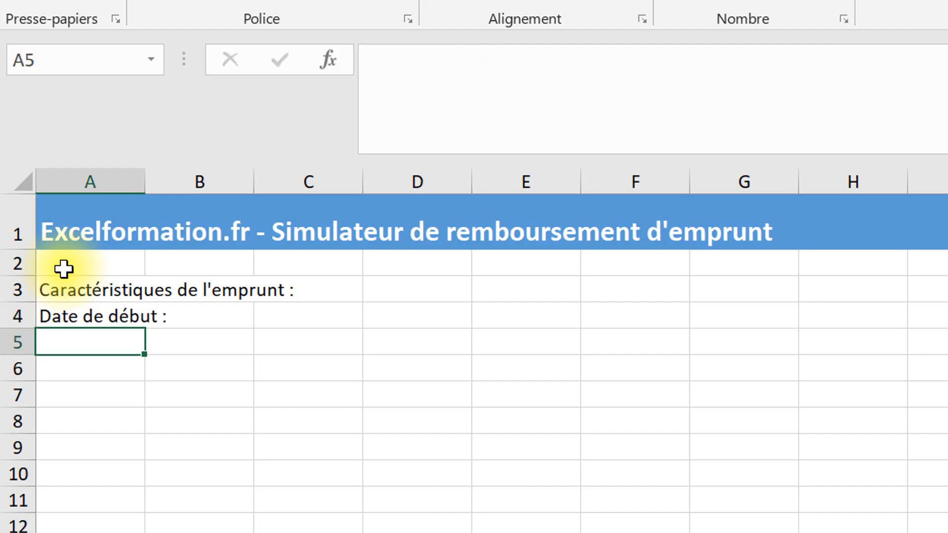
- Add the labels "Montant emprunté :" in cell A5 and "Taux d'intérêt annuel :" in cell A6
text(Montant em)
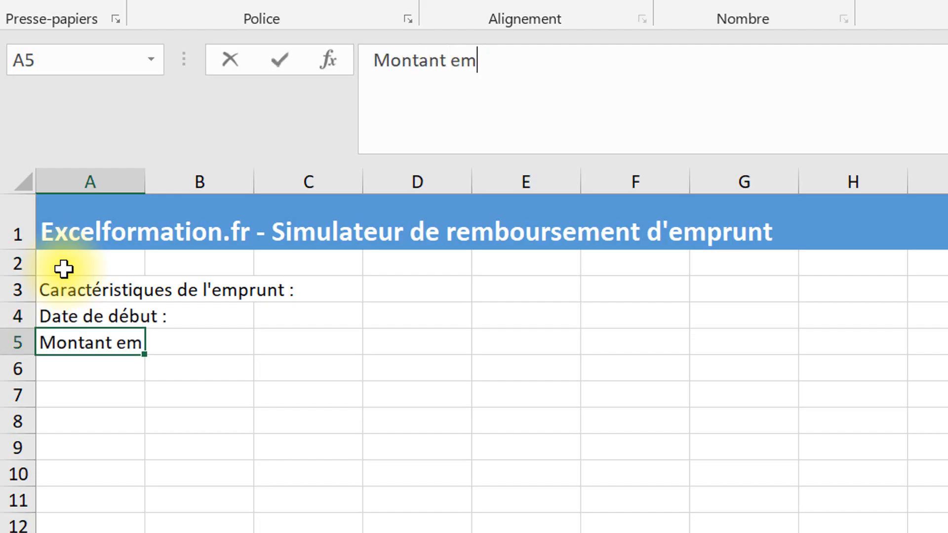
text(prunté :)
key(Return)
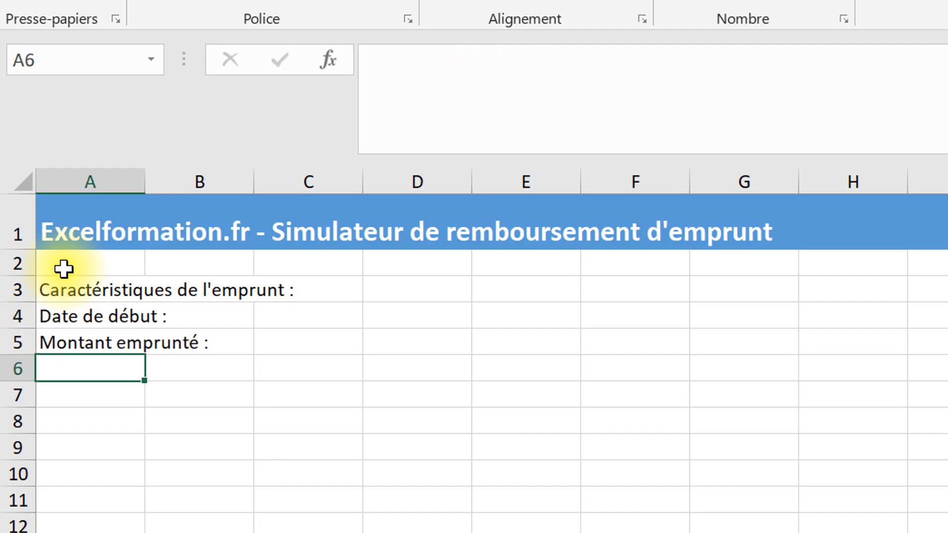
text(Taux d'i)
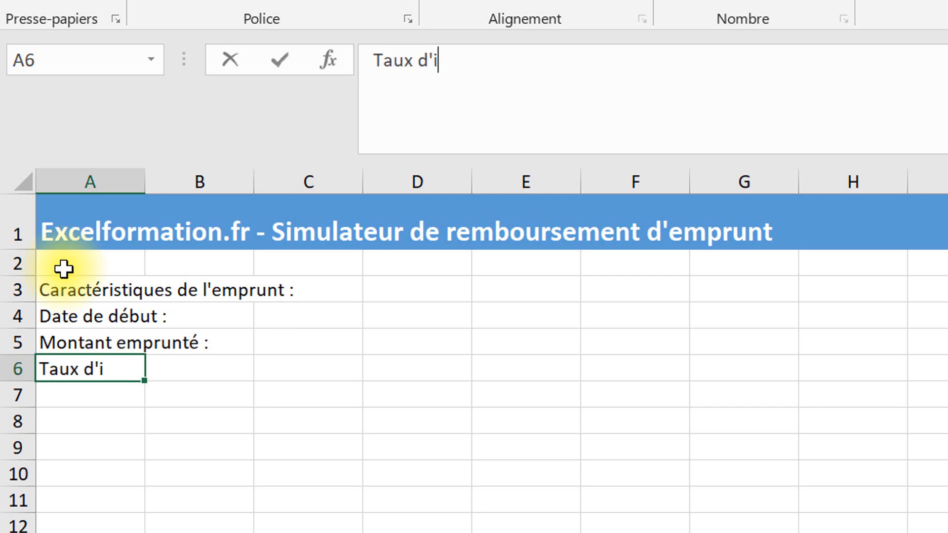
text(ntérêt )
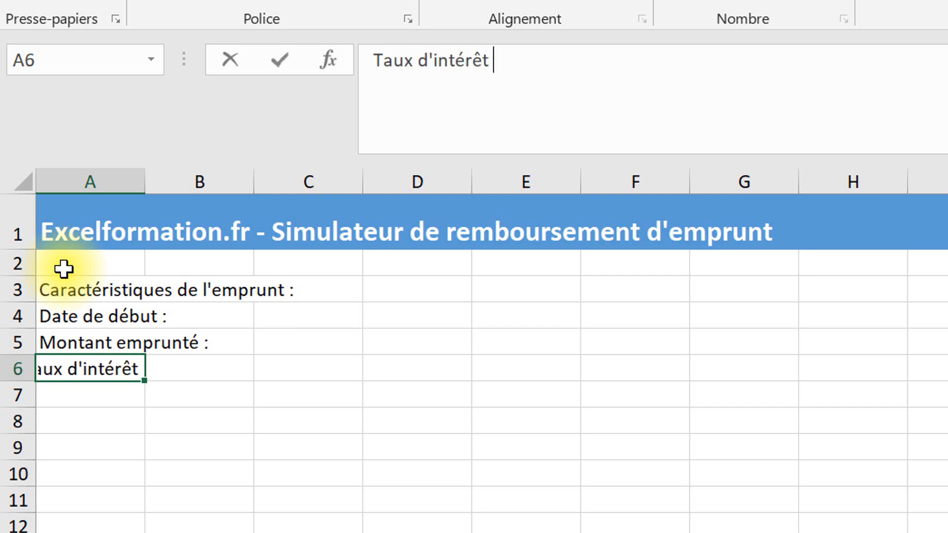
text(annuel :)
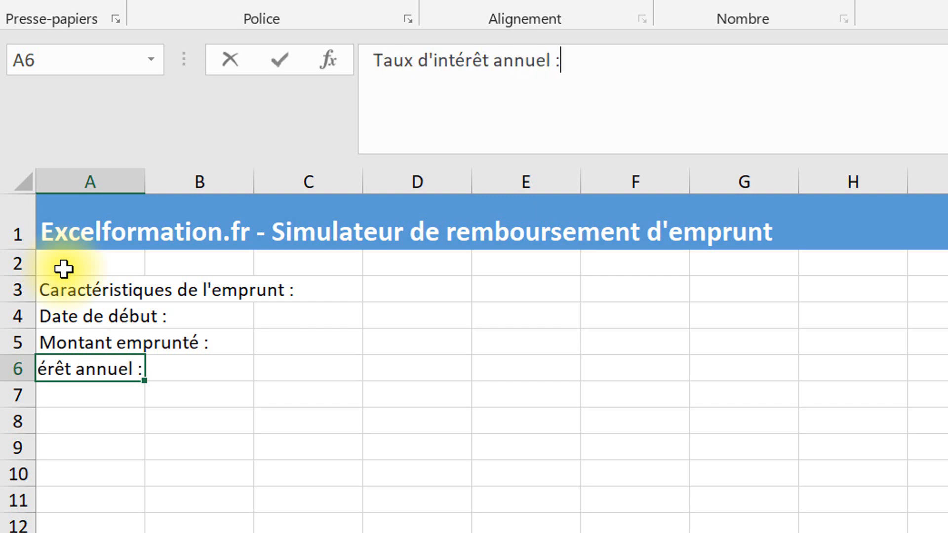
key(Return)
- Add the labels "Durée de l'emprunt :" in cell A7 and "Frais :" in cell A8
text(Du)
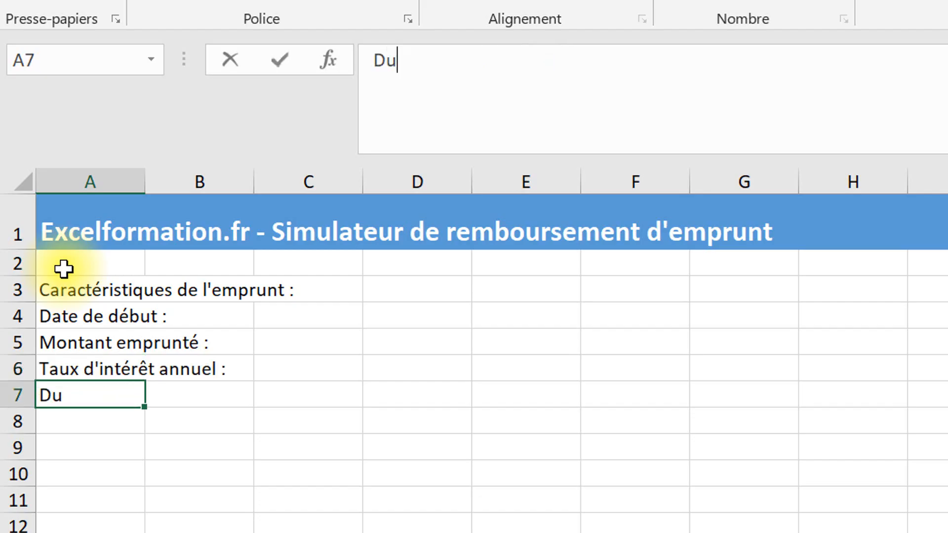
text(rée de l'emprunt )
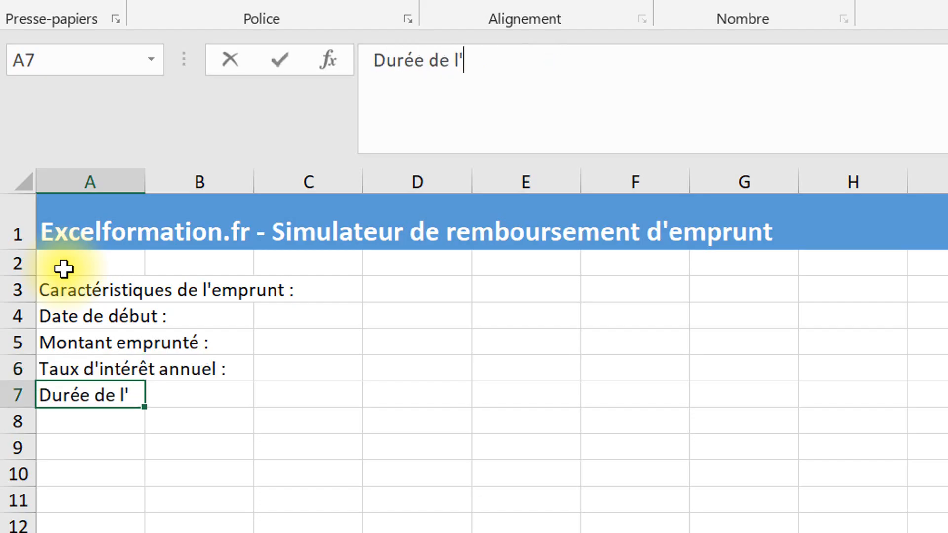
text(:)
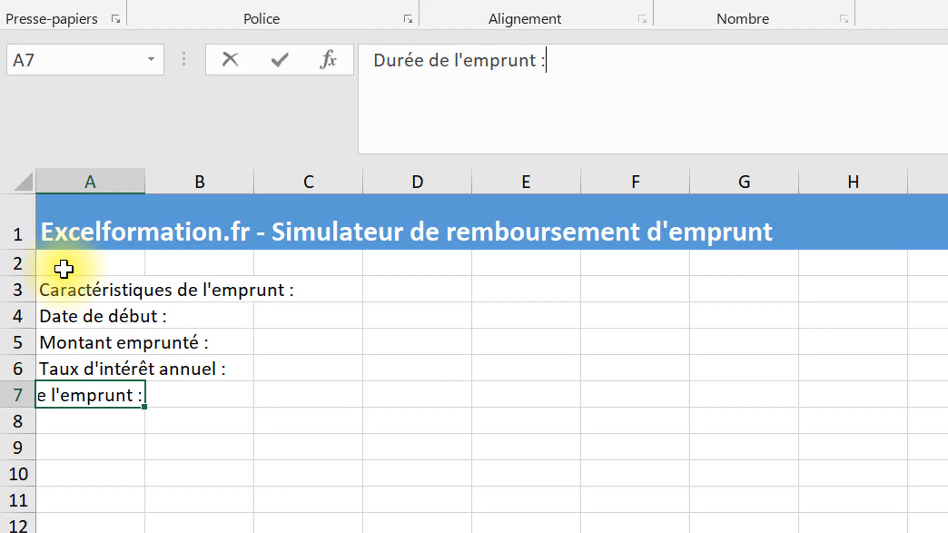
key(Return)
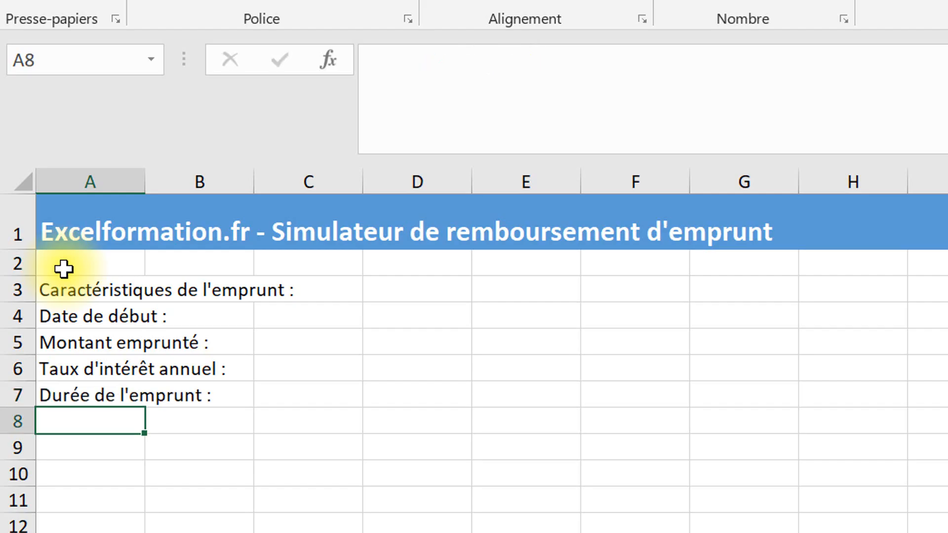
text(Frais :)
key(Return)
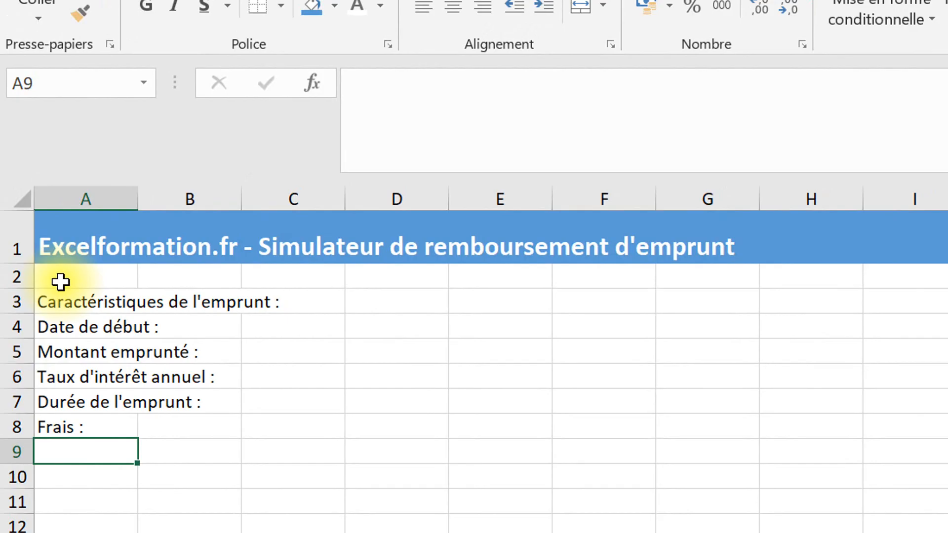
- Fill the input cells B4:B8 with the palest gold theme colour
drag(200, 316, 211, 426)
click(297, 94)
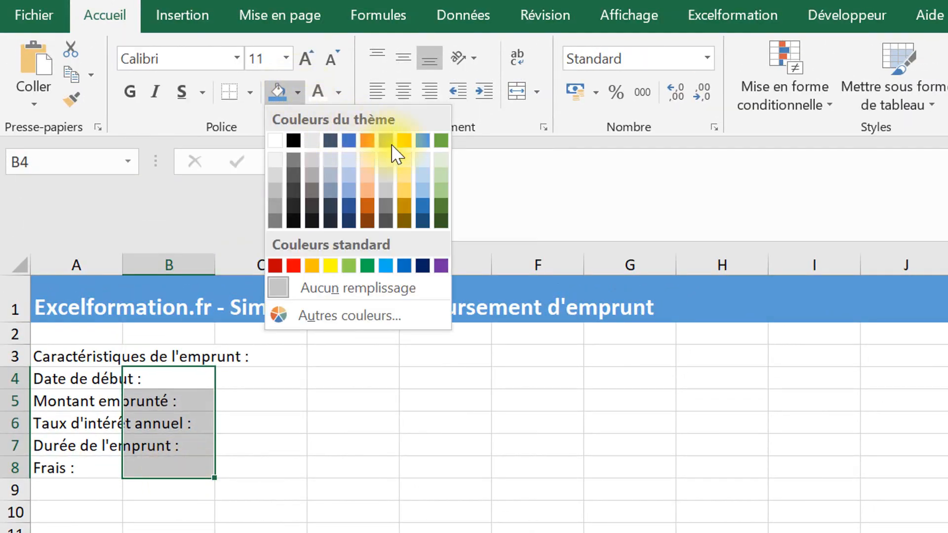
click(403, 160)
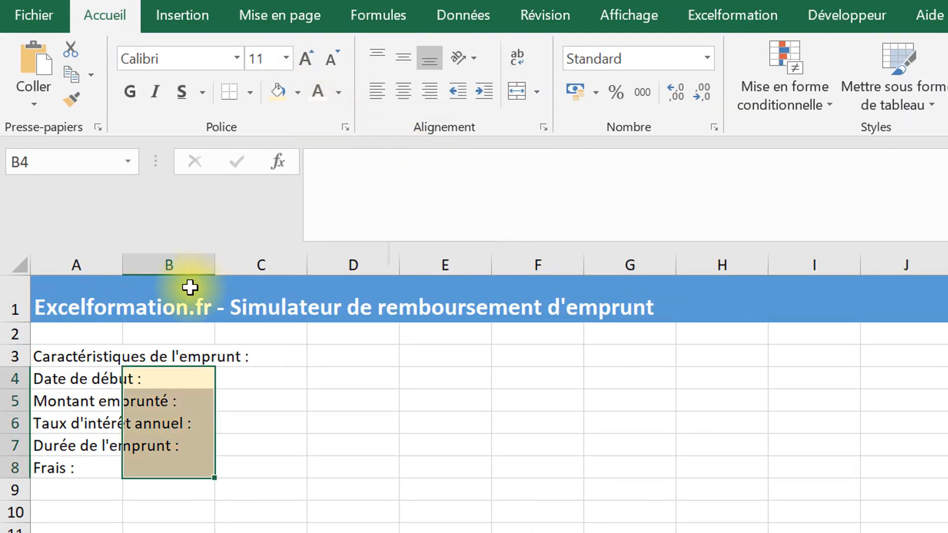
- Right-align the labels in A4:A8 and widen column A until they fit completely
drag(89, 385, 93, 466)
click(436, 93)
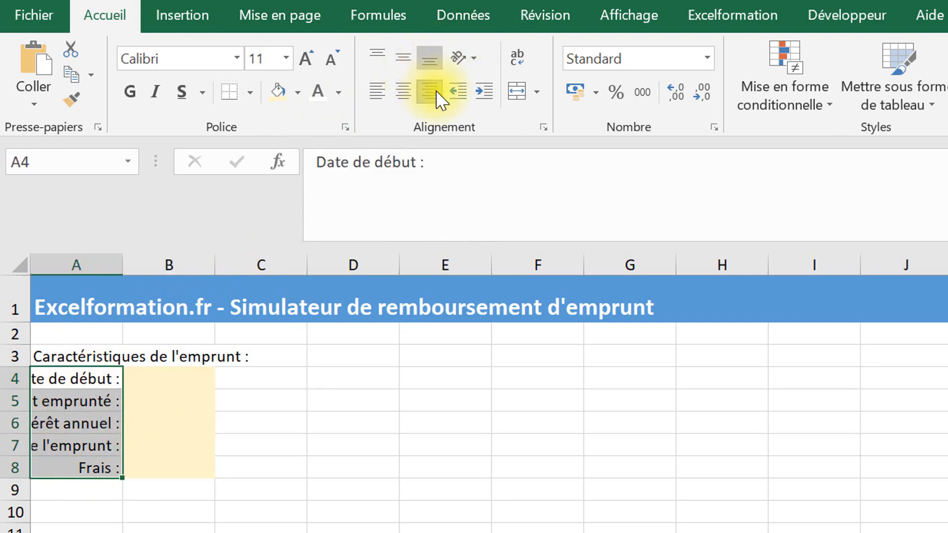
drag(131, 266, 229, 263)
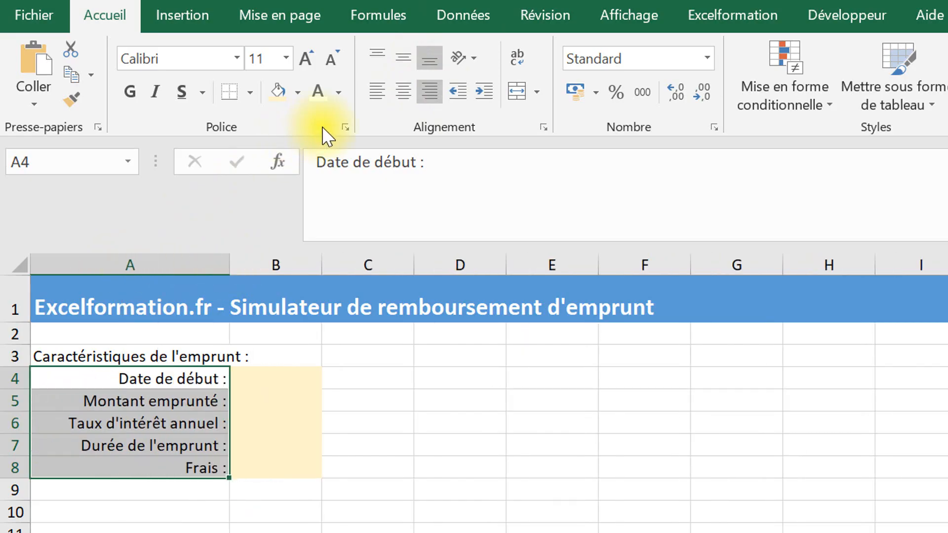
- Fill the labels A4:A8 with the palest light-blue theme colour and the heading row A3:C3 with the next darker shade
click(298, 93)
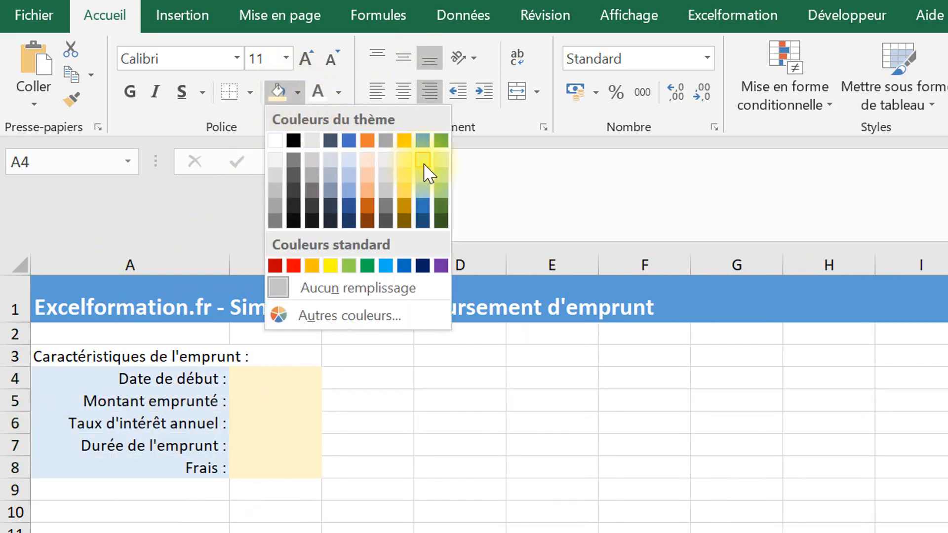
click(425, 169)
drag(60, 355, 326, 364)
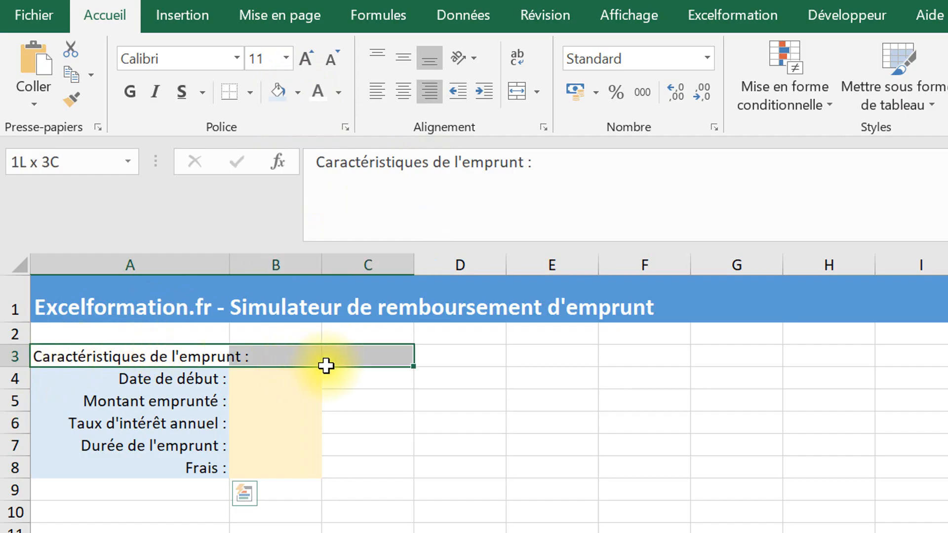
click(296, 99)
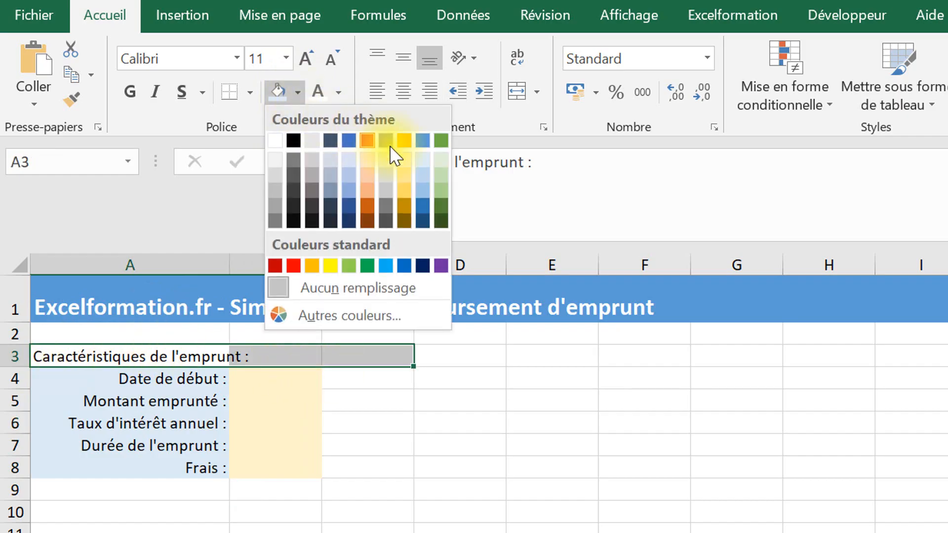
click(425, 179)
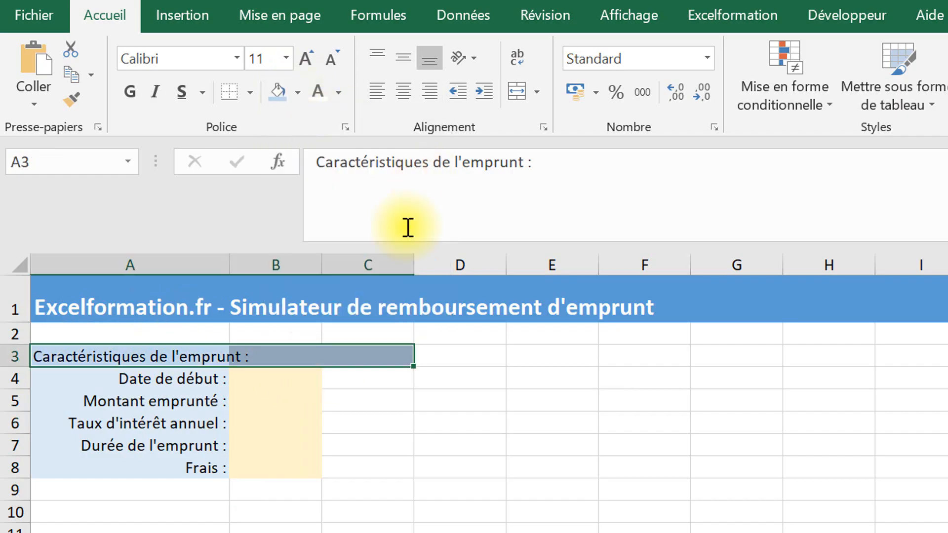
- Enter the date format hint "JJ/MM/AA" in cell C4 and the unit "€" in cell C5
click(361, 384)
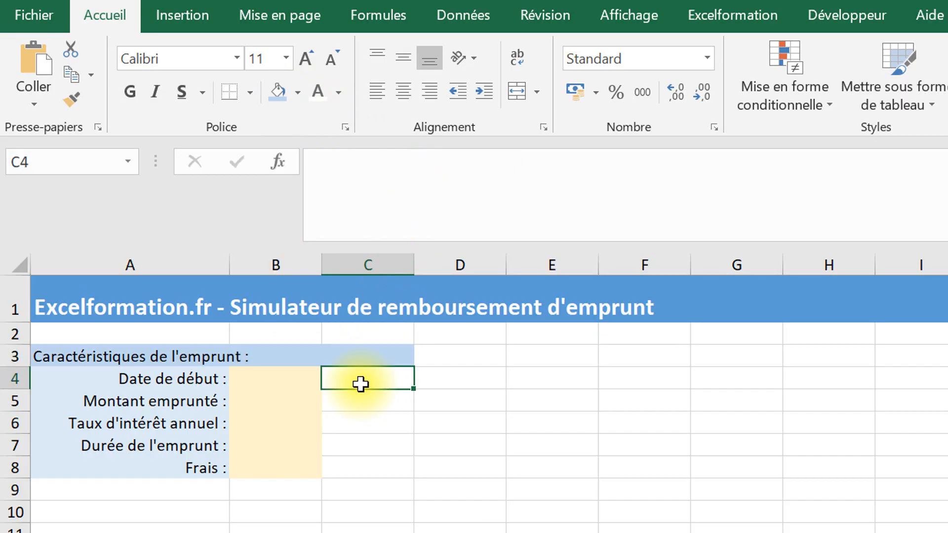
text(JJ)
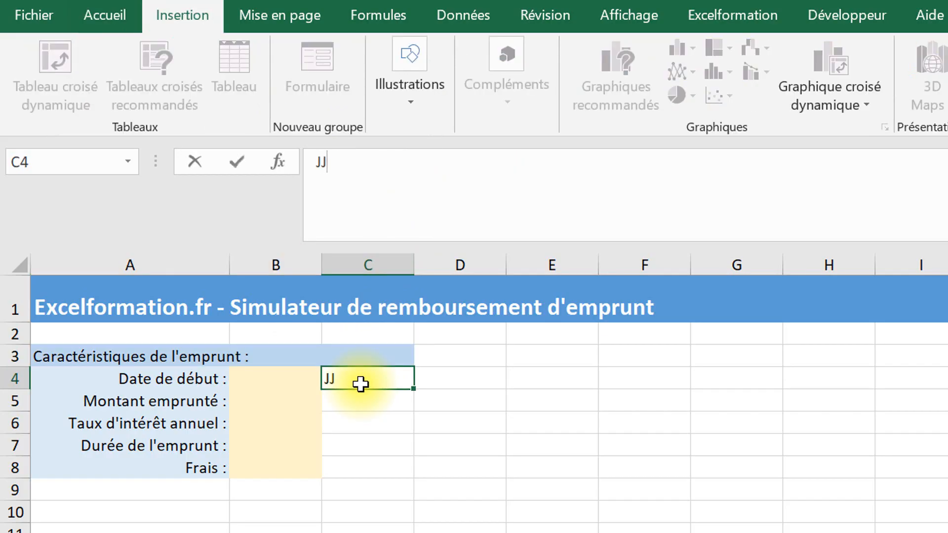
text(/MM/AA)
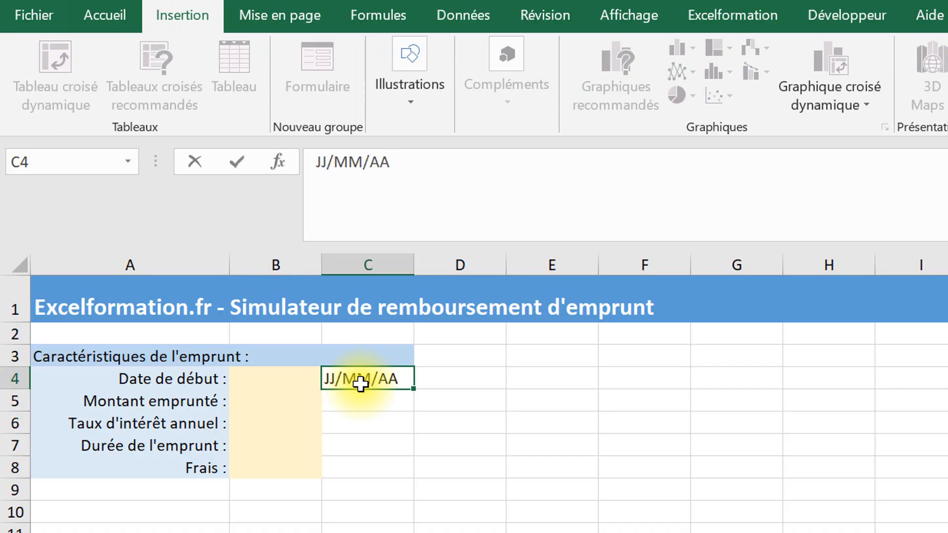
key(Return)
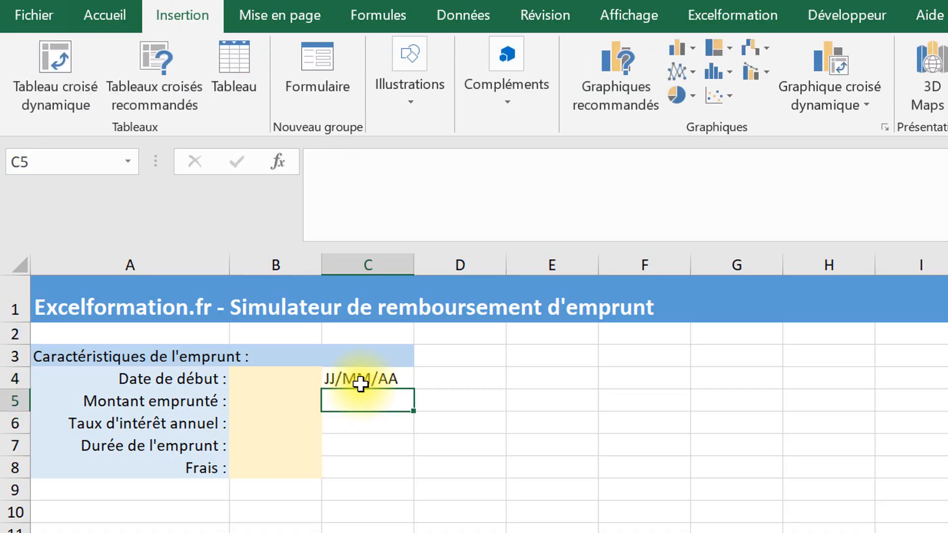
text(€)
key(Return)
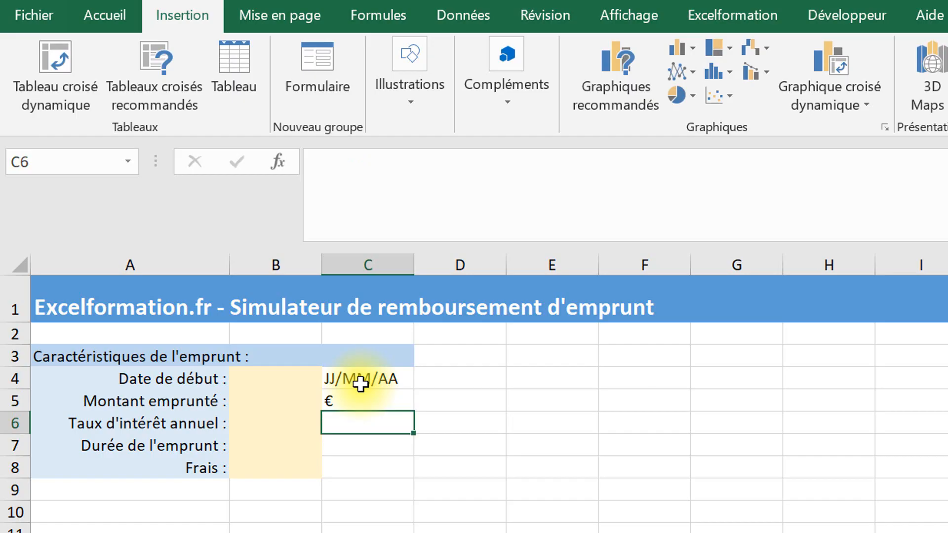
- Enter the remaining units: "%" in cell C6, "ans" in C7 and "€" in C8
text(%)
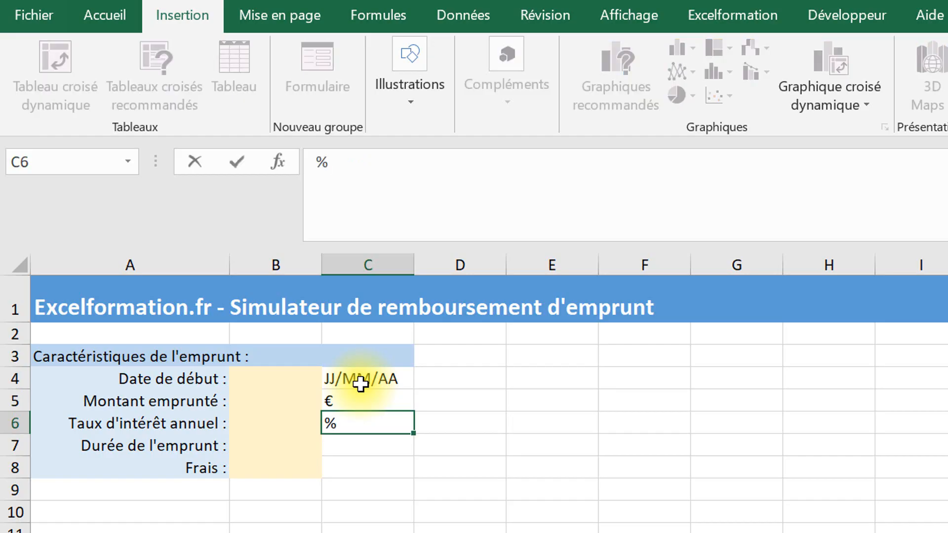
key(Return)
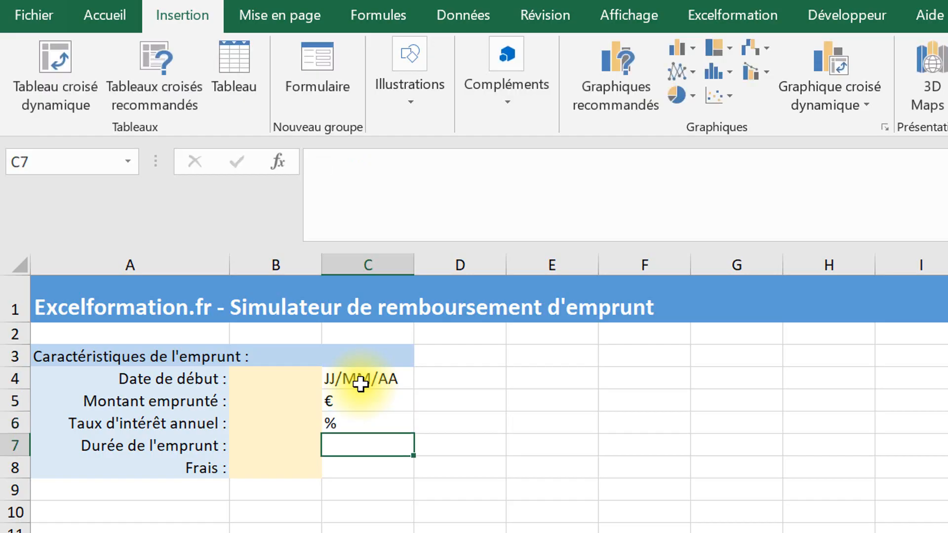
text(ans)
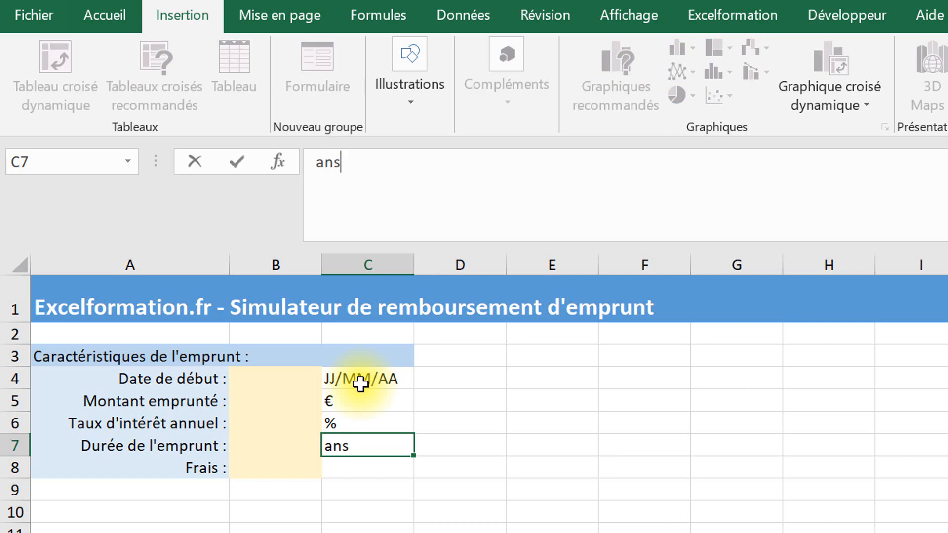
key(Return)
text(€)
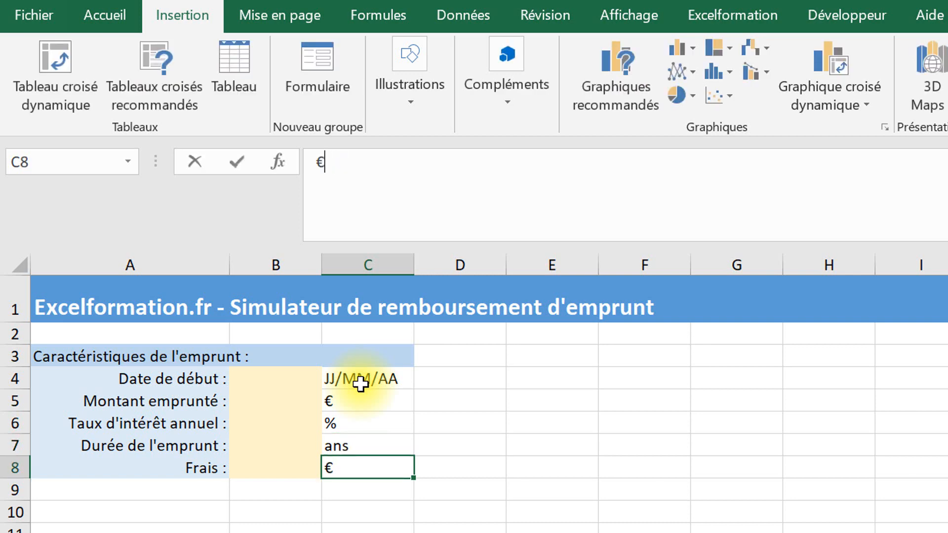
key(Return)
- Fill the unit cells C4:C8 with the same palest light-blue theme colour as the labels in column A
drag(360, 384, 364, 467)
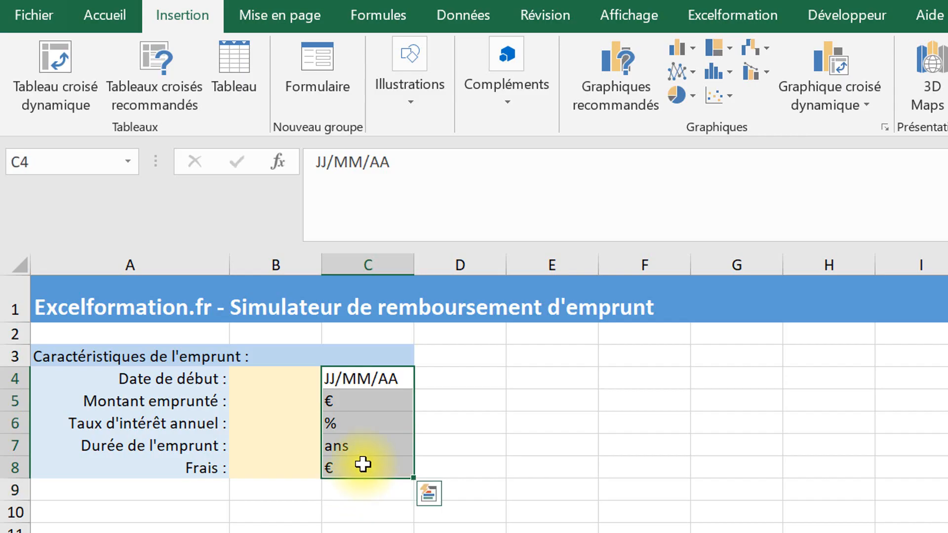
click(120, 15)
click(277, 94)
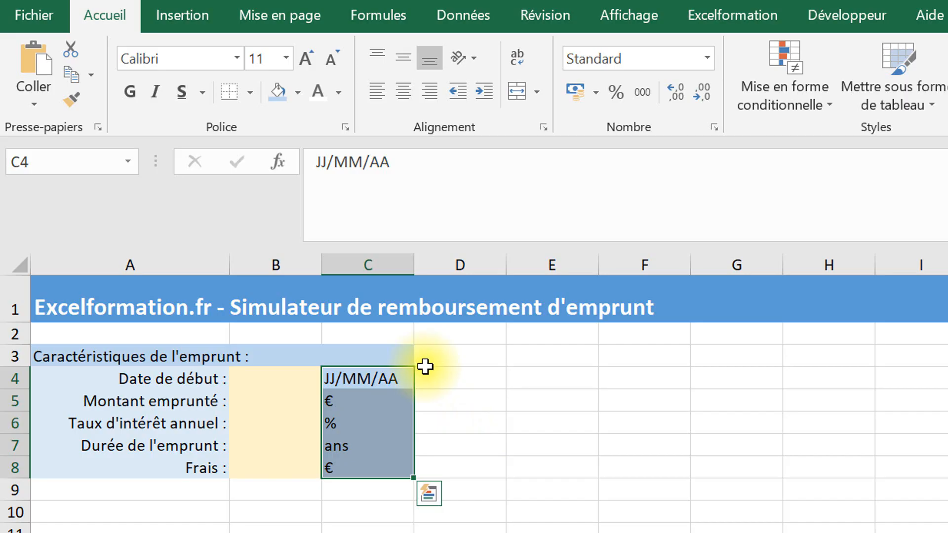
click(299, 99)
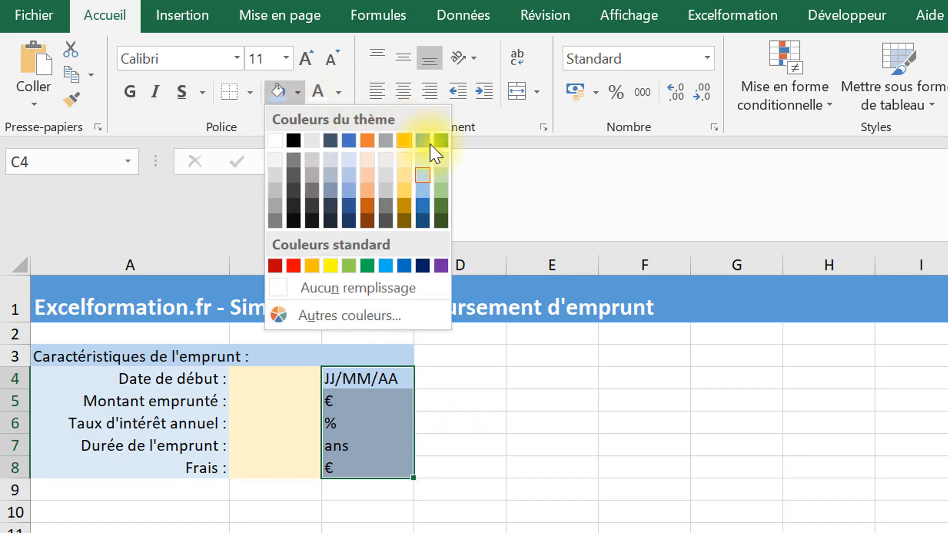
click(423, 168)
click(357, 381)
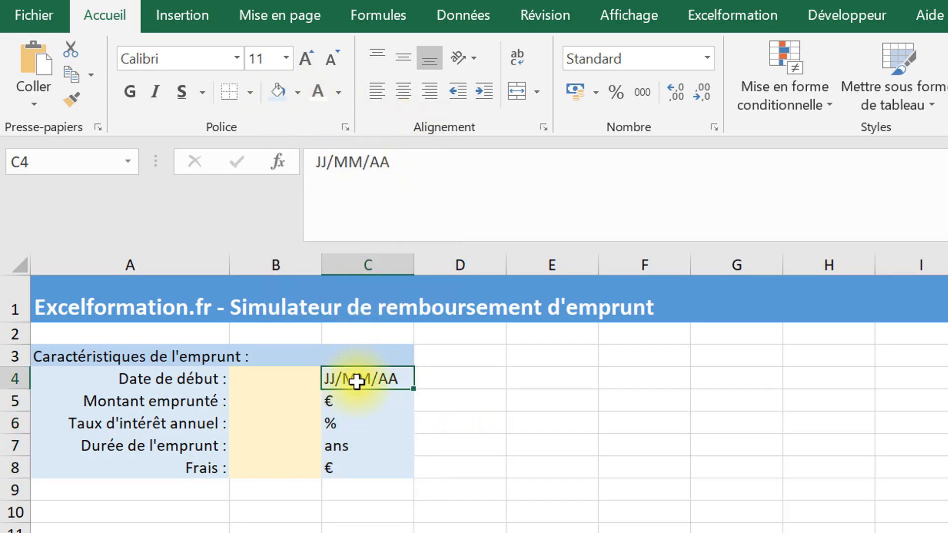
- Enter the start date 1/1/2019 in cell B4 and the borrowed amount 350000 in B5
click(303, 379)
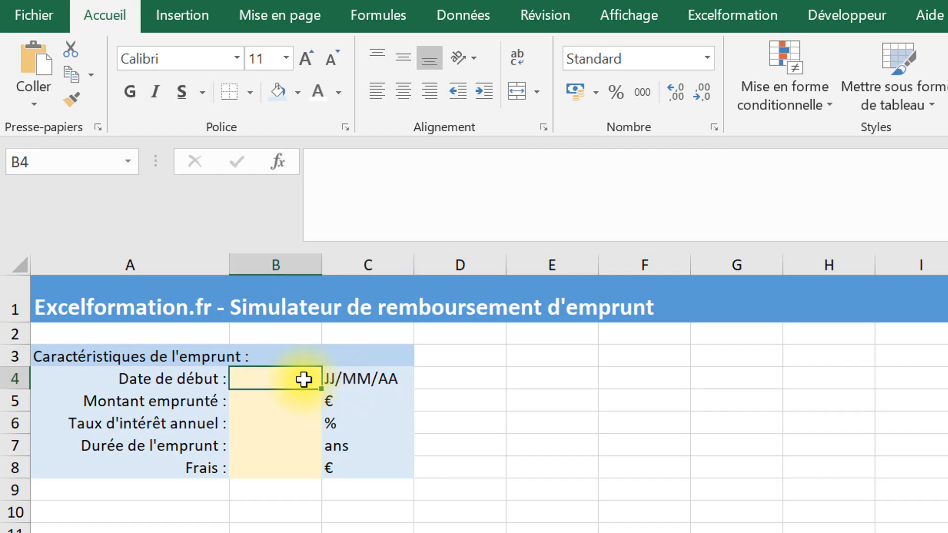
text(1/)
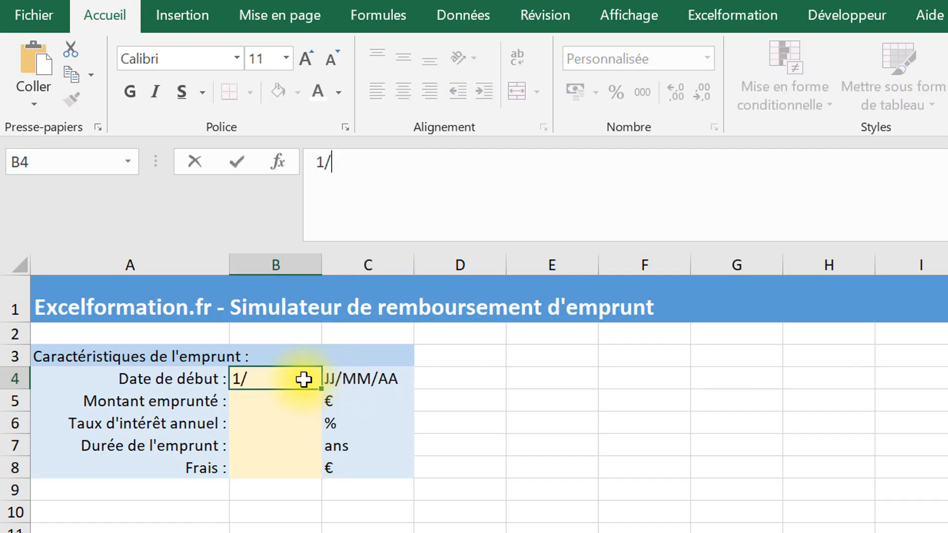
text(1/2019)
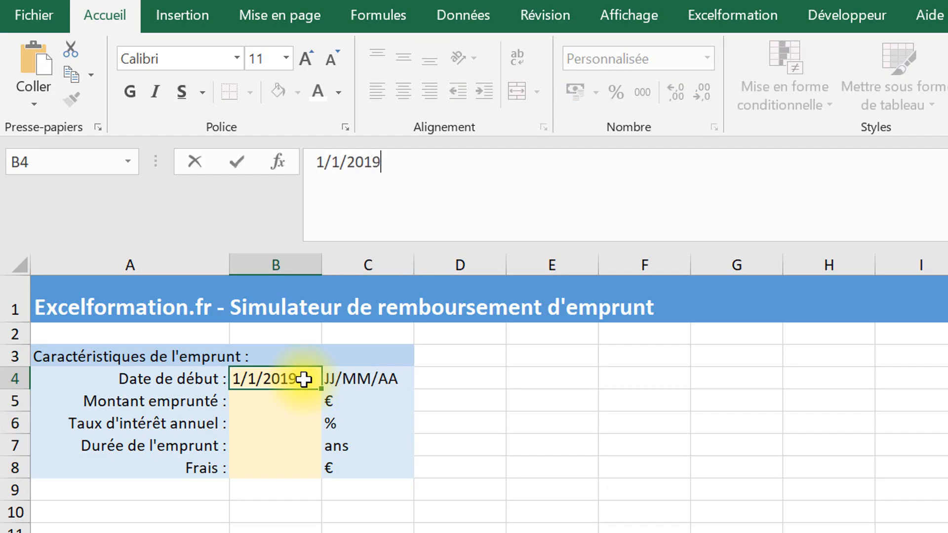
key(Return)
text(350000)
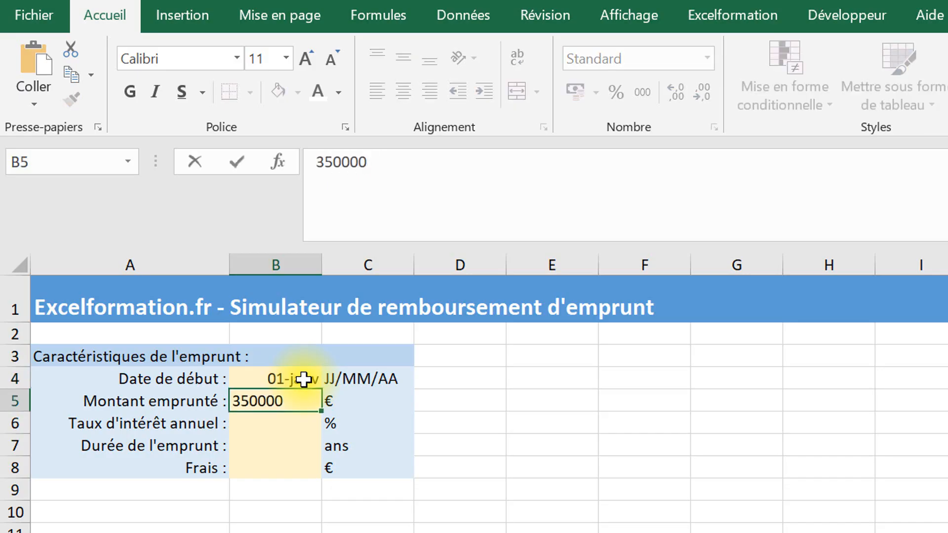
key(Return)
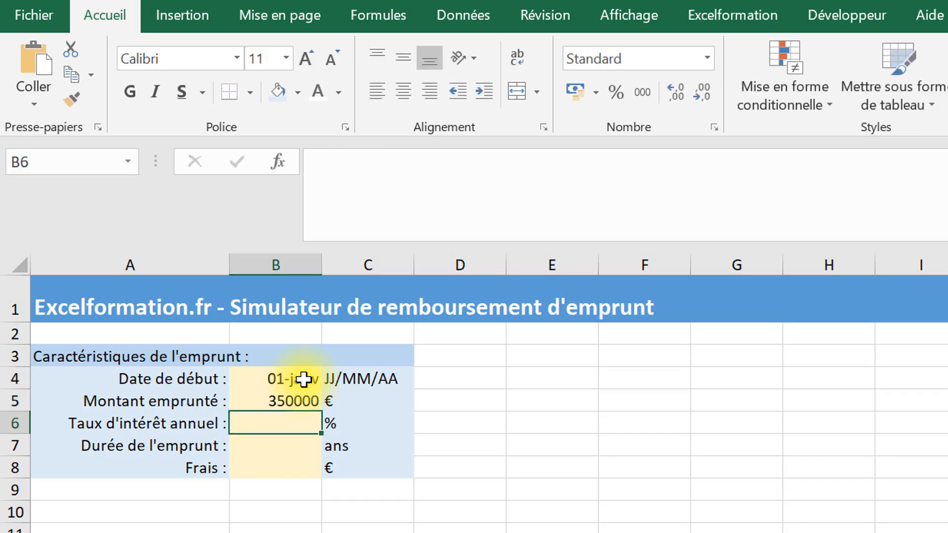
- Enter the annual interest rate 1,5 in cell B6, the duration 20 in B7 and the fees 100 in B8
text(1,5)
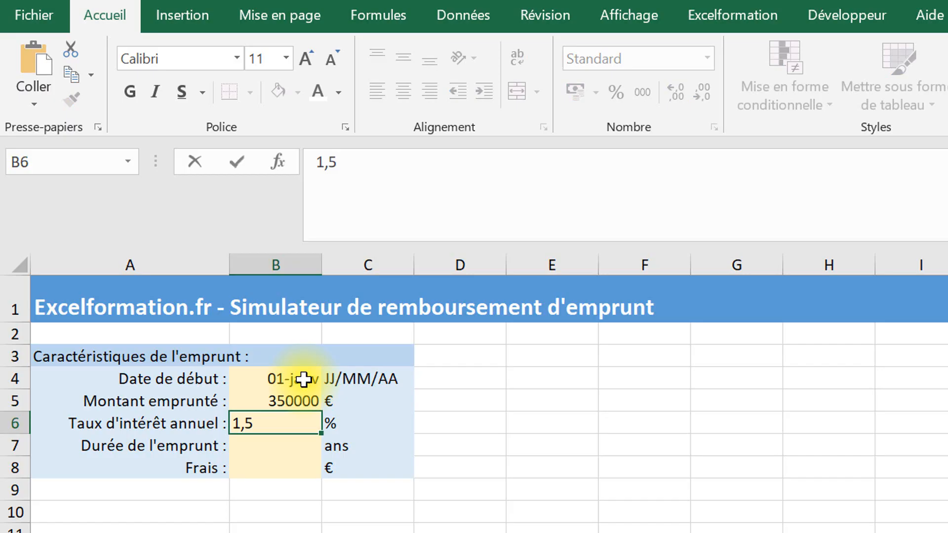
key(Return)
text(20)
key(Return)
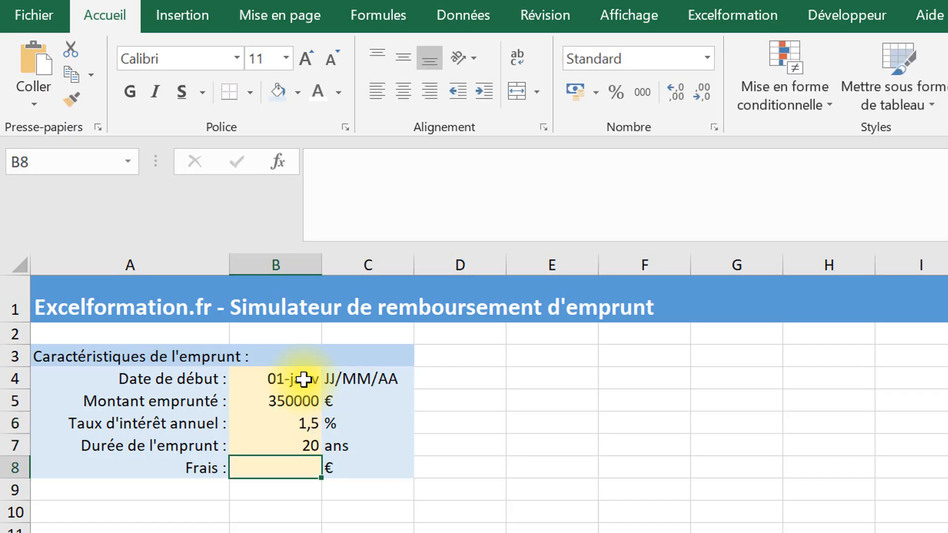
text(100)
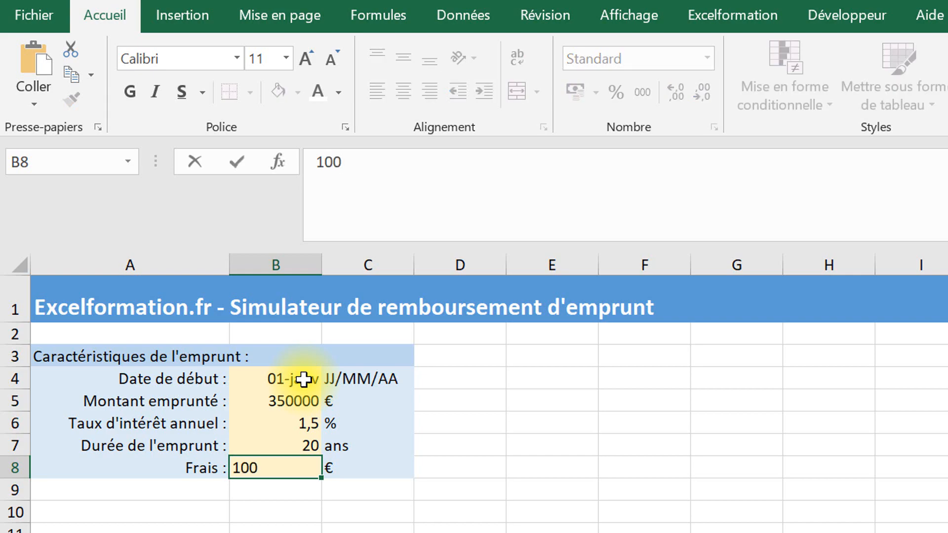
key(Return)
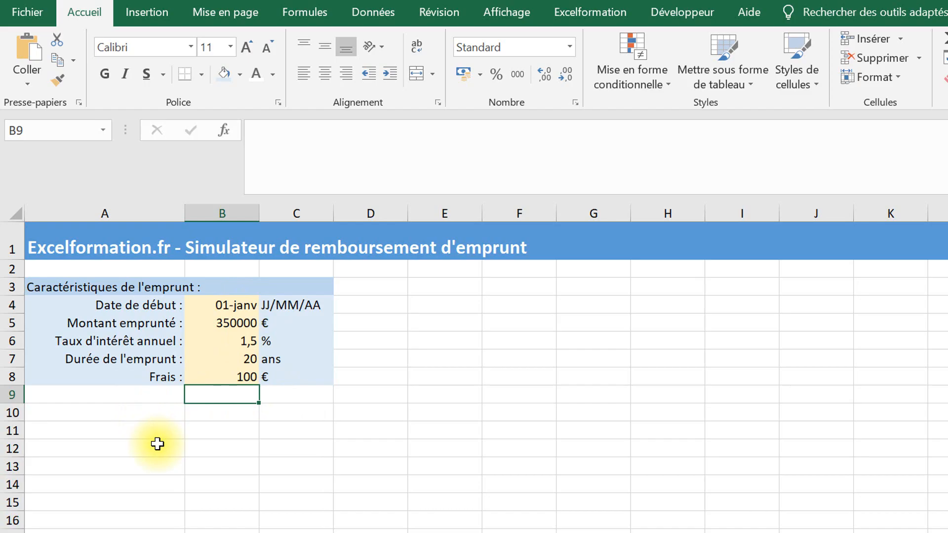
- Enter the summary block heading "Récapitulatif de l'emprunt :" in cell A10
key(Down)
key(Left)
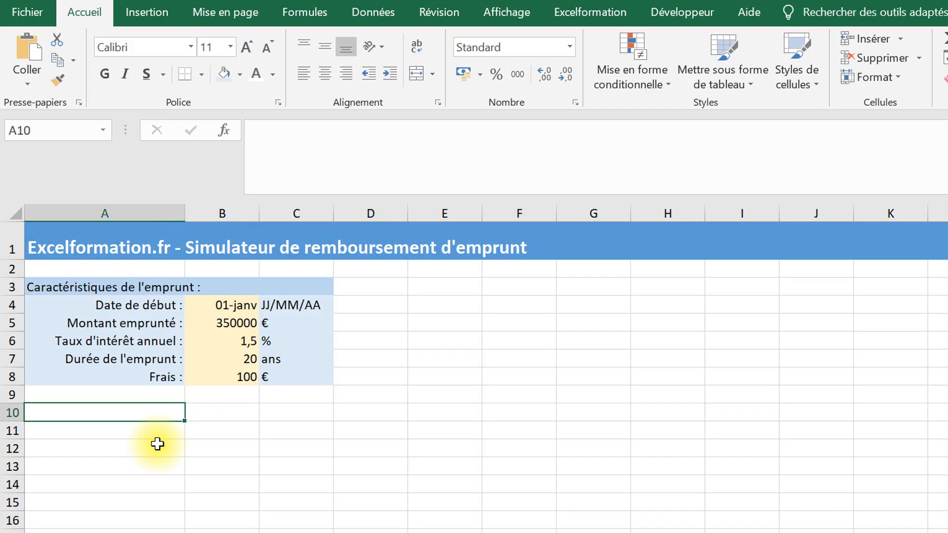
text(Récap)
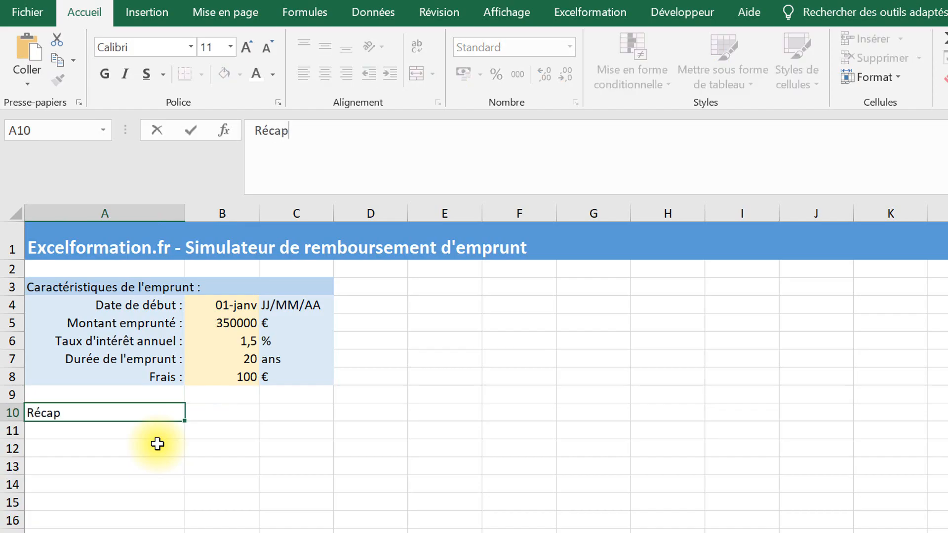
text(itulatif de l'emprunt :)
key(Return)
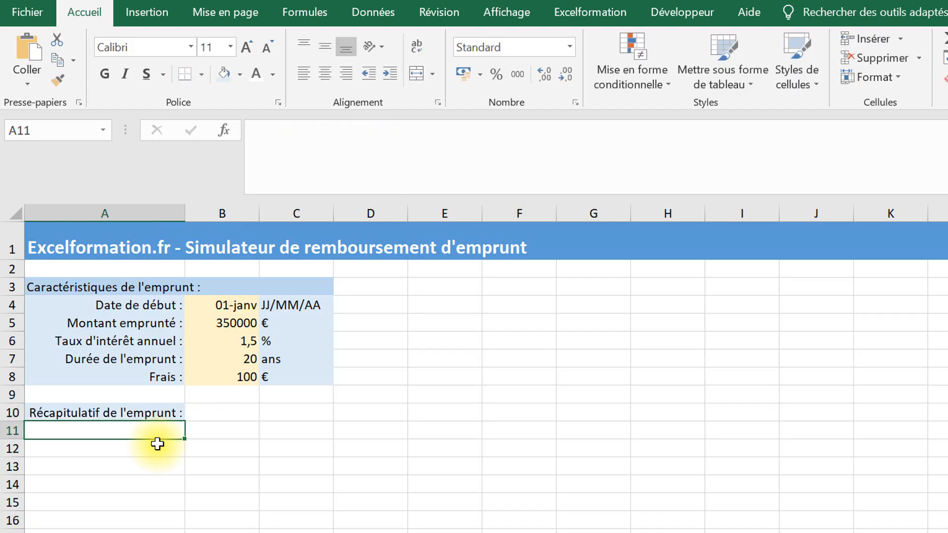
- Enter the summary labels "Nombre de mensualités" in cell A11 and "Montant mensuel :" in A12
text(Nombre d)
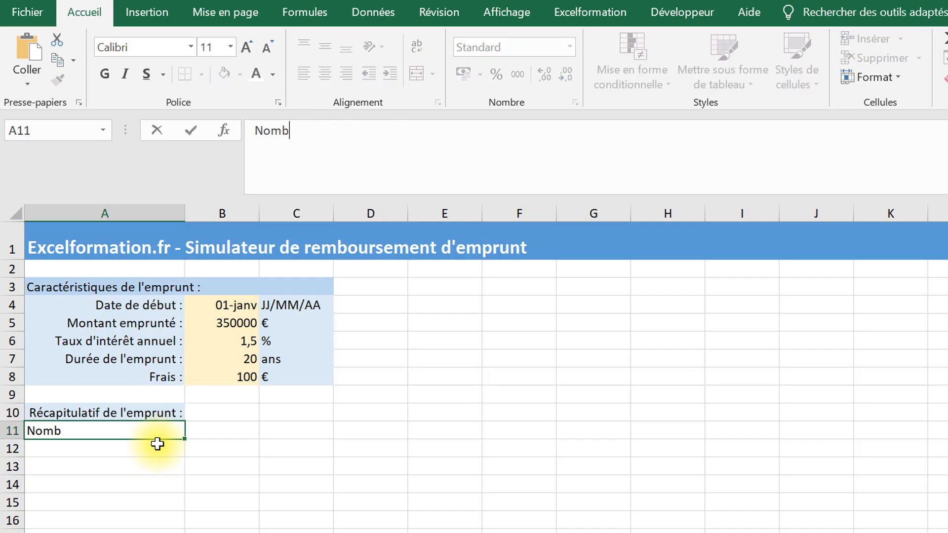
text(ensualités)
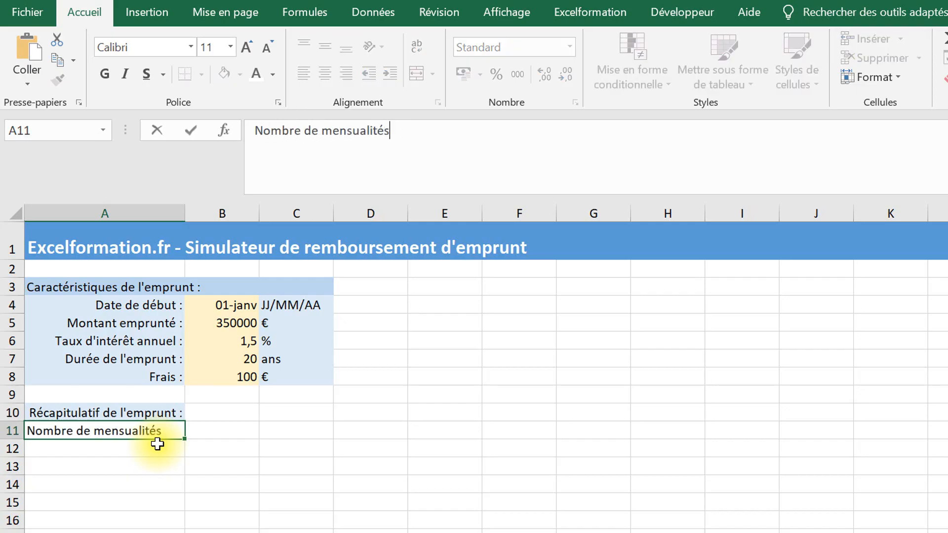
key(Return)
text(Montant )
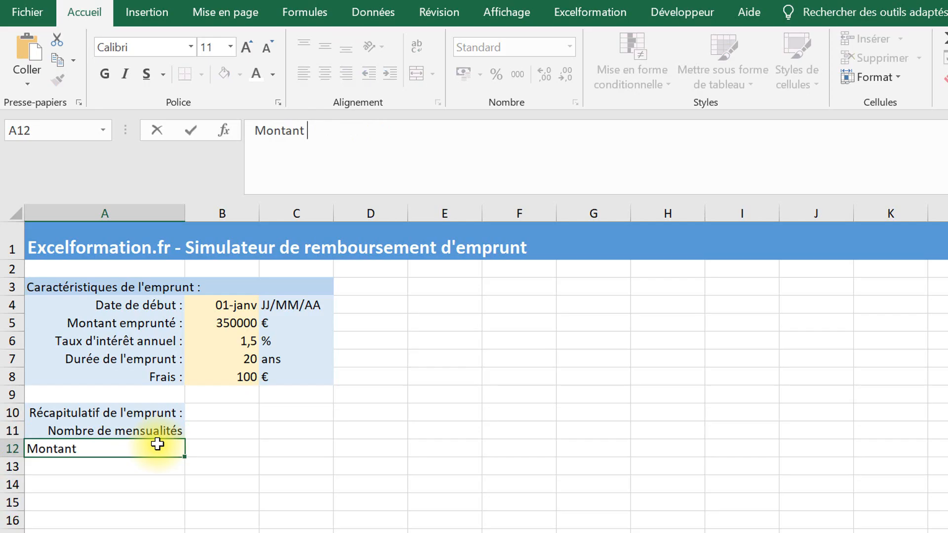
text(mensuel :)
key(Return)
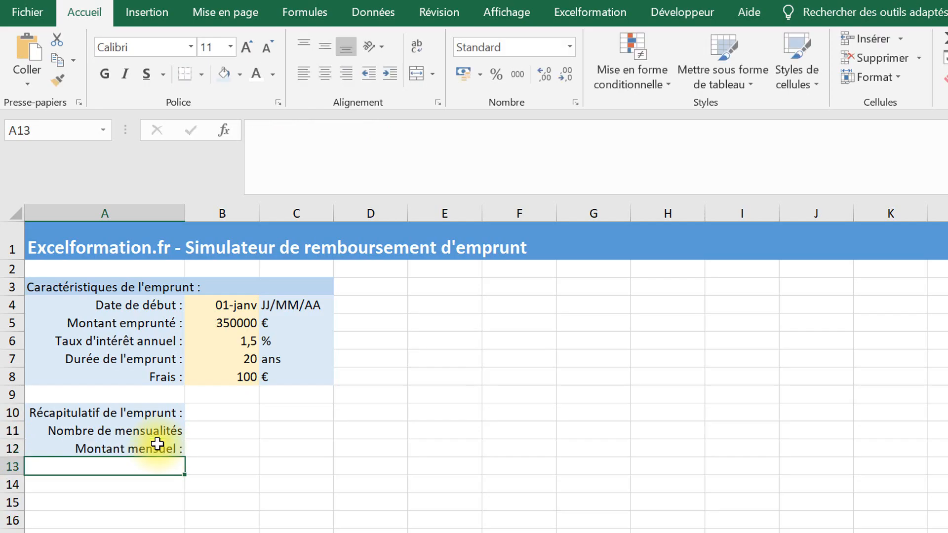
- Enter the summary labels "Montant des versements :" in cell A13 and "Coût total :" in A14
text(Montant )
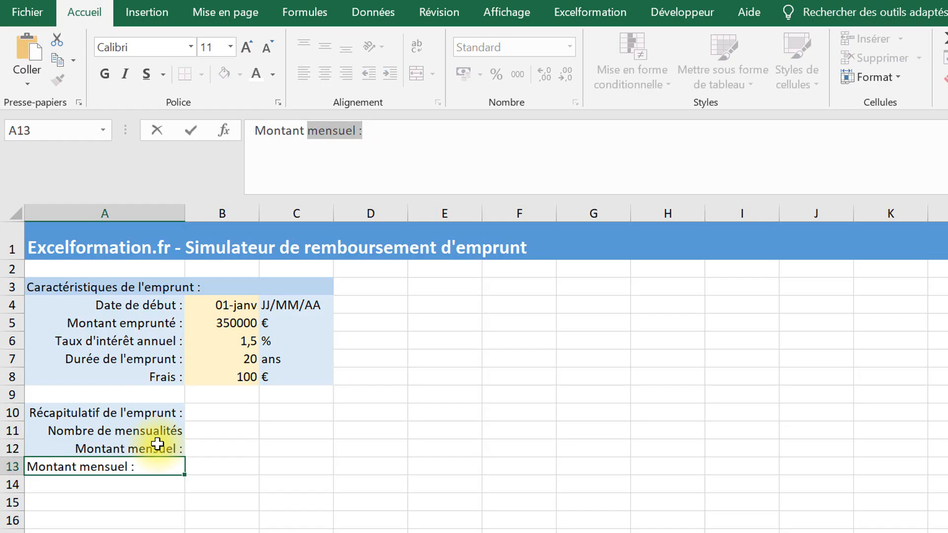
text(des versements)
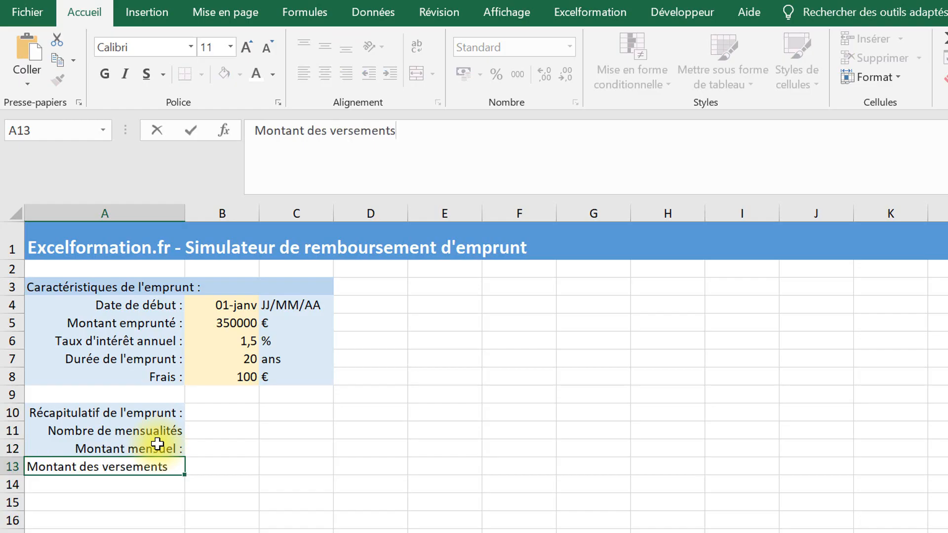
text( :)
key(Return)
text(Coût t)
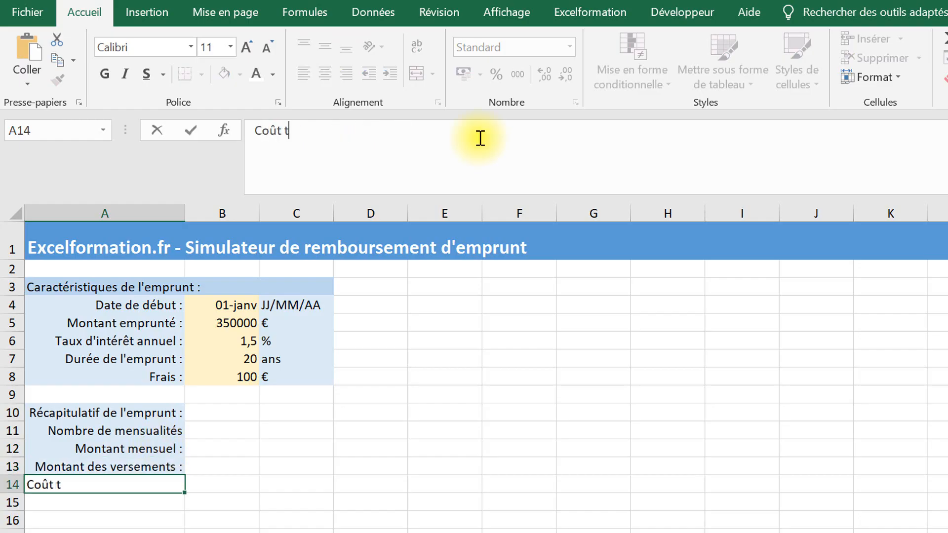
text(otal :)
key(Return)
- Enter the summary labels "Intérêts :" in cell A15 and "Frais :" in A16
text(Int)
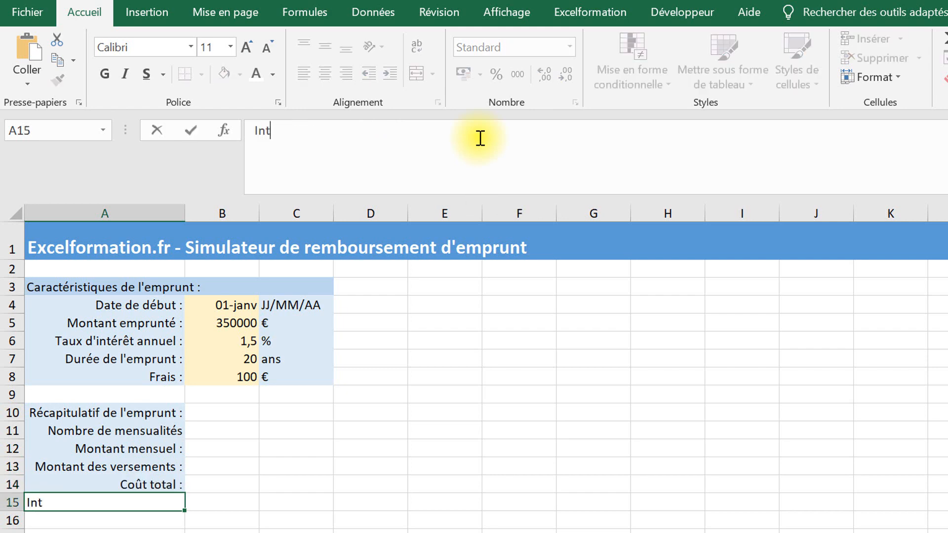
text(érêts :)
key(Return)
text(Frais )
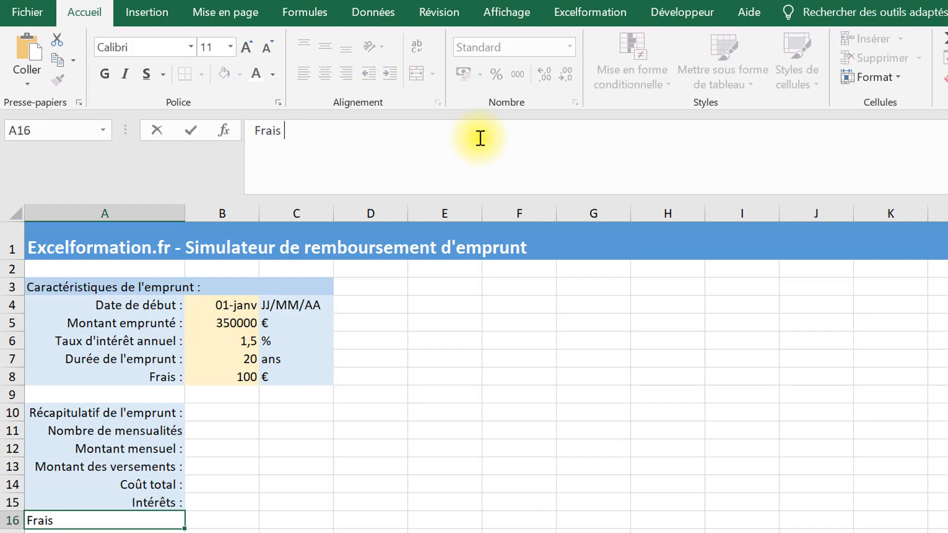
text(:)
key(Return)
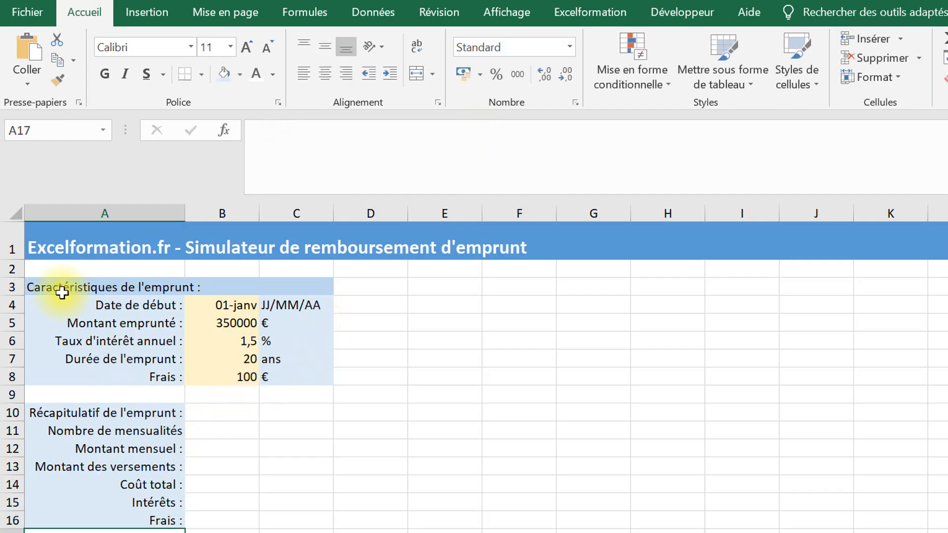
- Copy the heading formatting of A3:C3 onto A10:C10 and append " :" to the label in A11
click(47, 279)
mouse_move(48, 279)
mouse_down()
mouse_move(226, 296)
mouse_move(284, 286)
mouse_up()
click(60, 81)
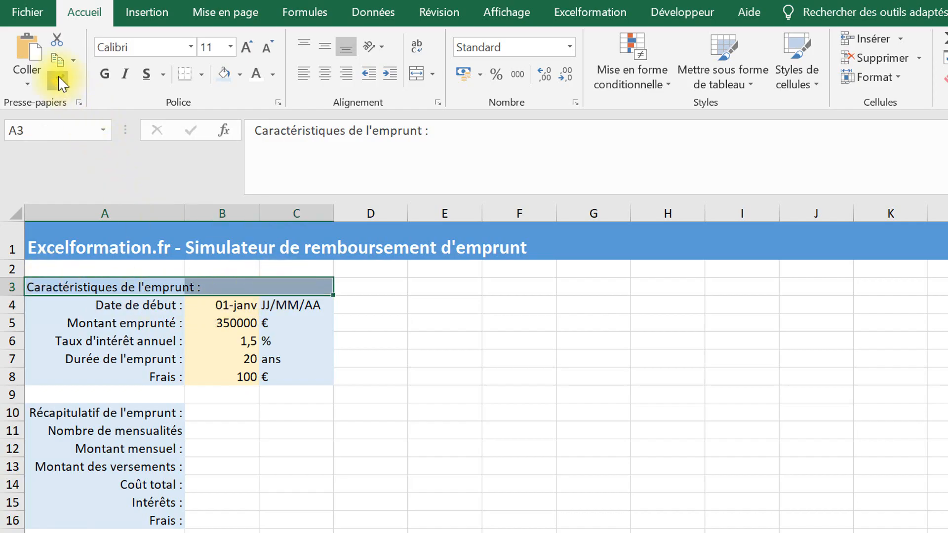
click(31, 413)
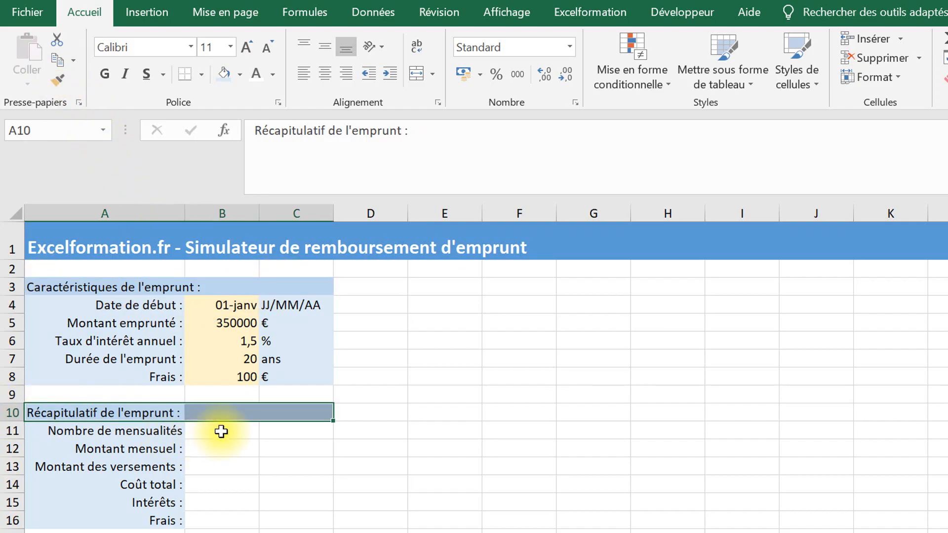
key(Down)
key(Down)
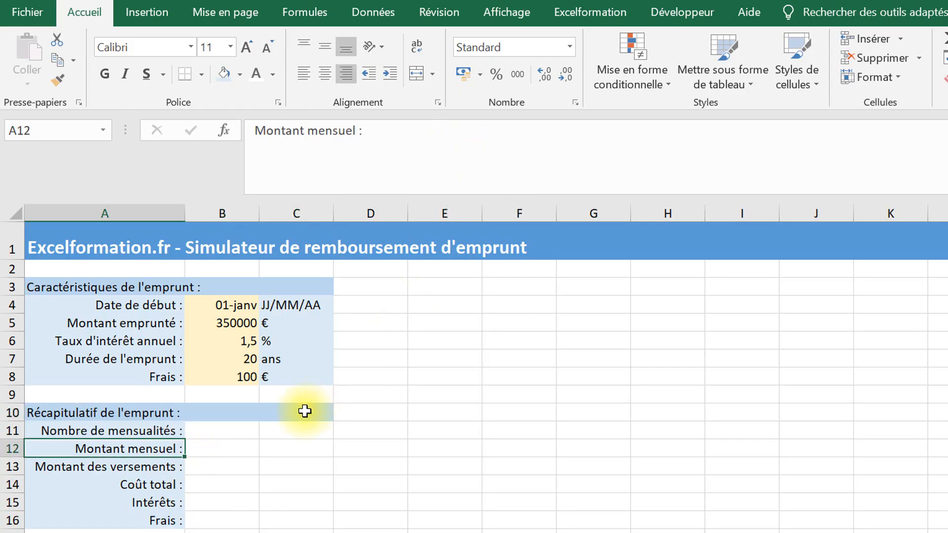
- Calculate the number of monthly payments in cell B11 with the formula =B7*12
click(213, 430)
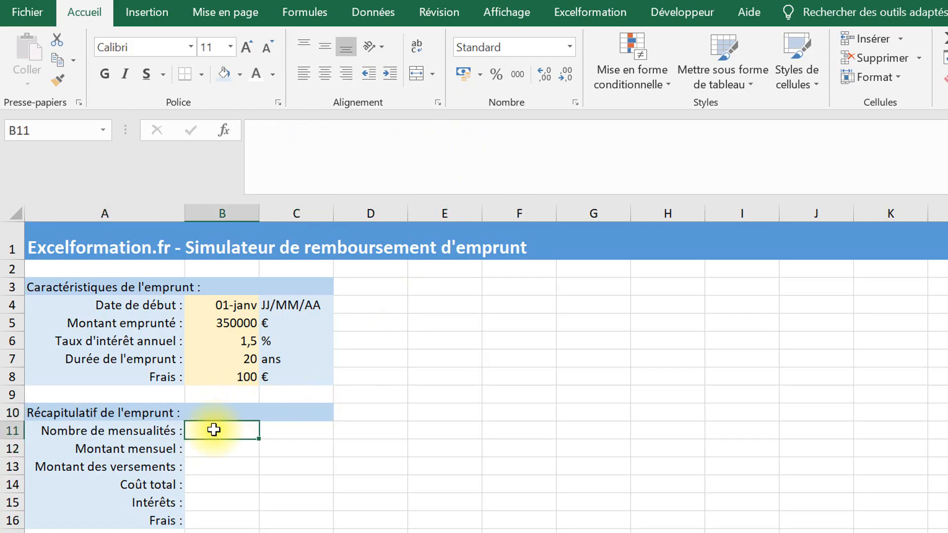
text(=)
click(239, 358)
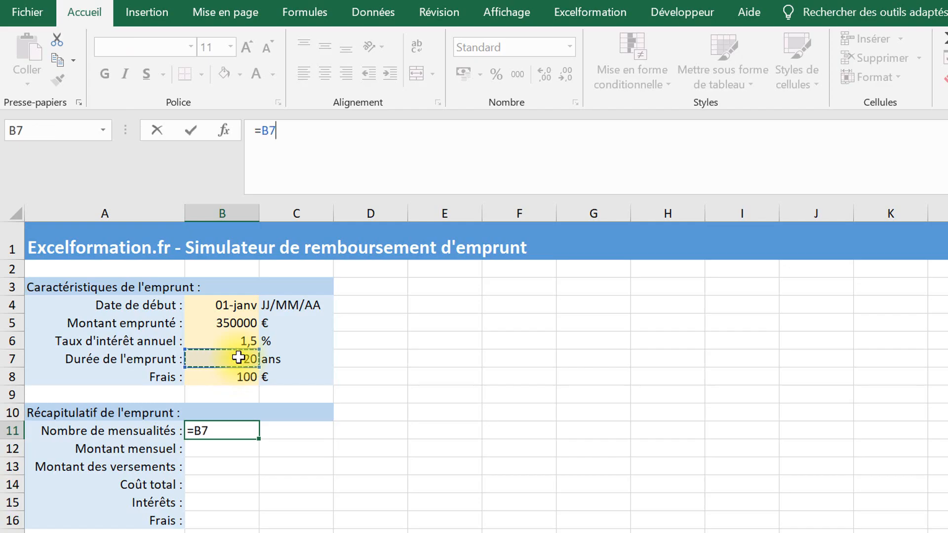
text(*12)
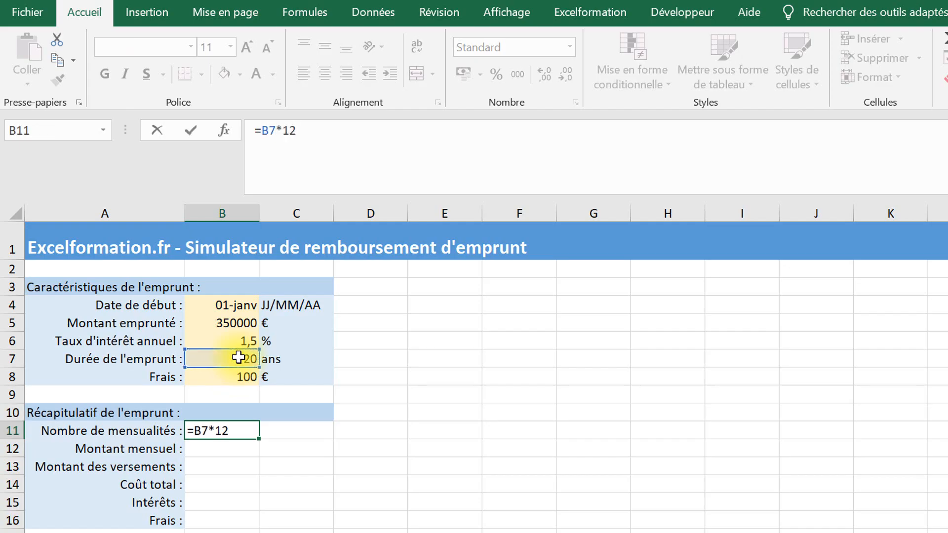
key(Return)
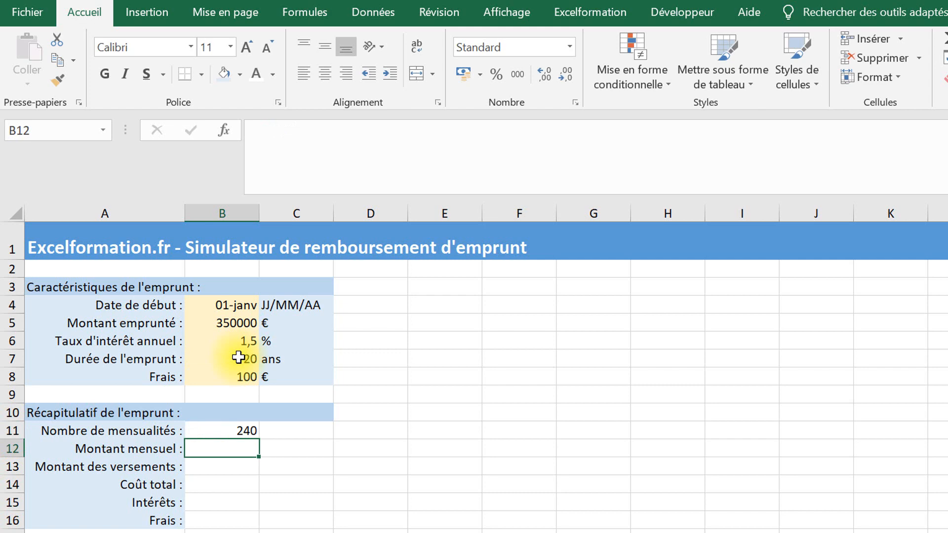
- Calculate the monthly payment in cell B12 with the formula =VPM(B6/100/12;B11;B5)
text(=vpm)
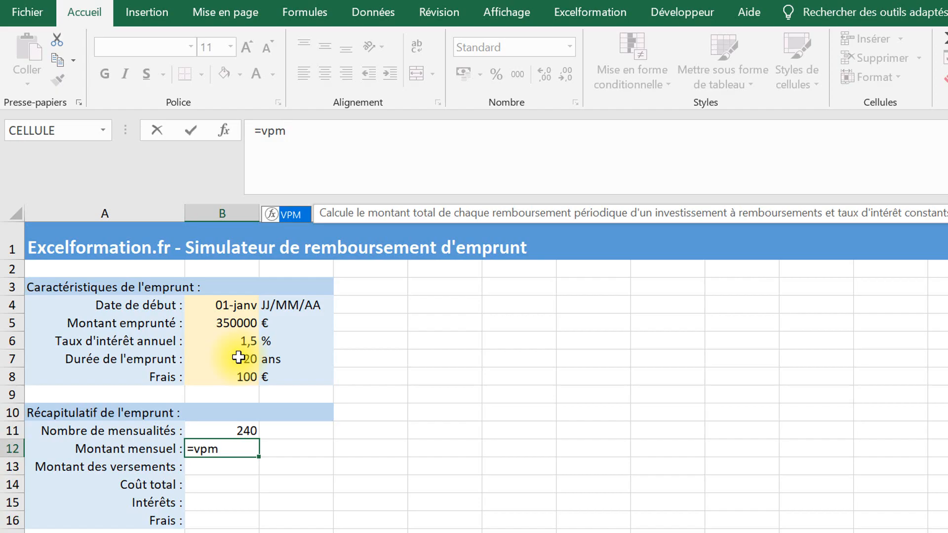
text(()
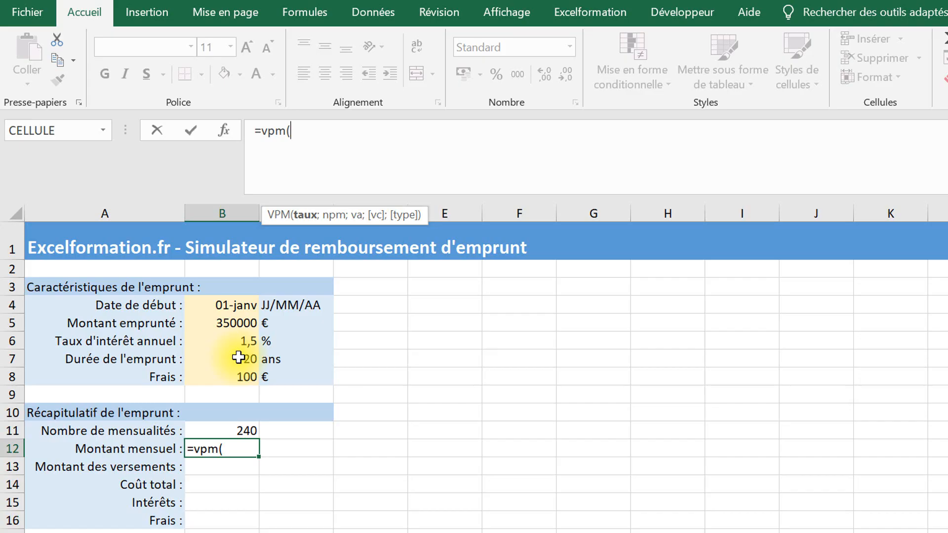
click(249, 341)
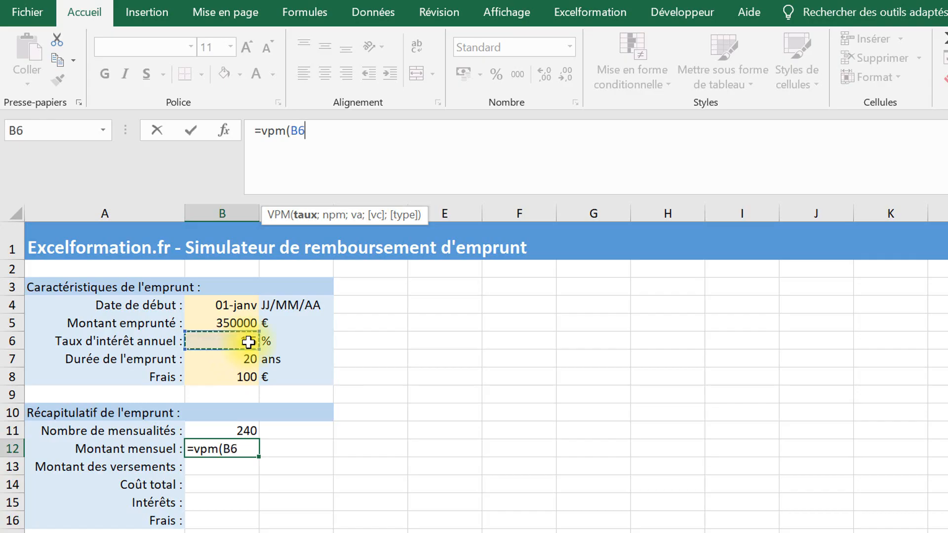
text(/100)
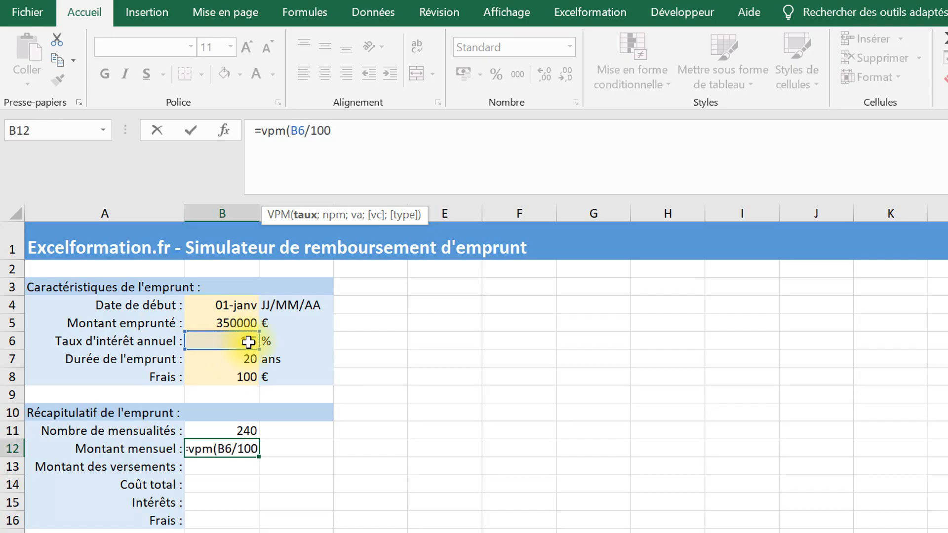
text(/12)
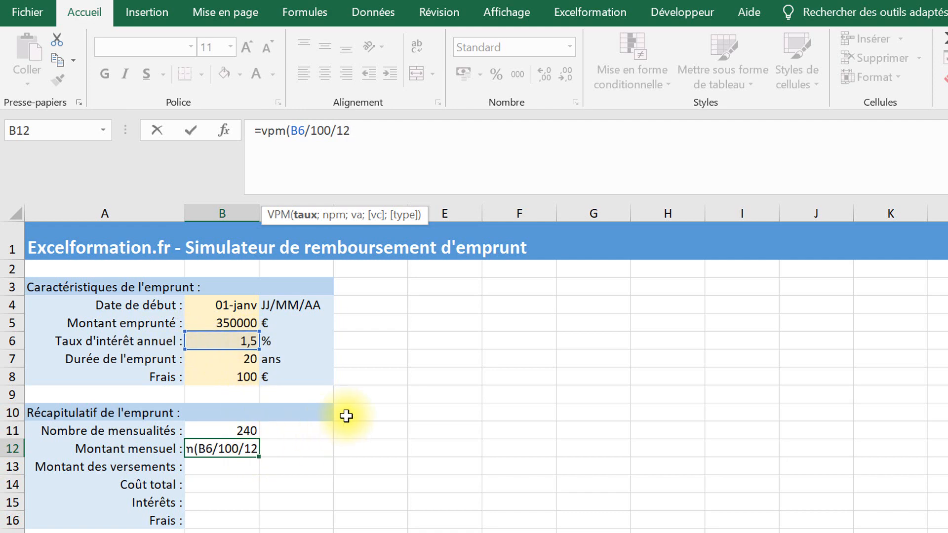
text(;)
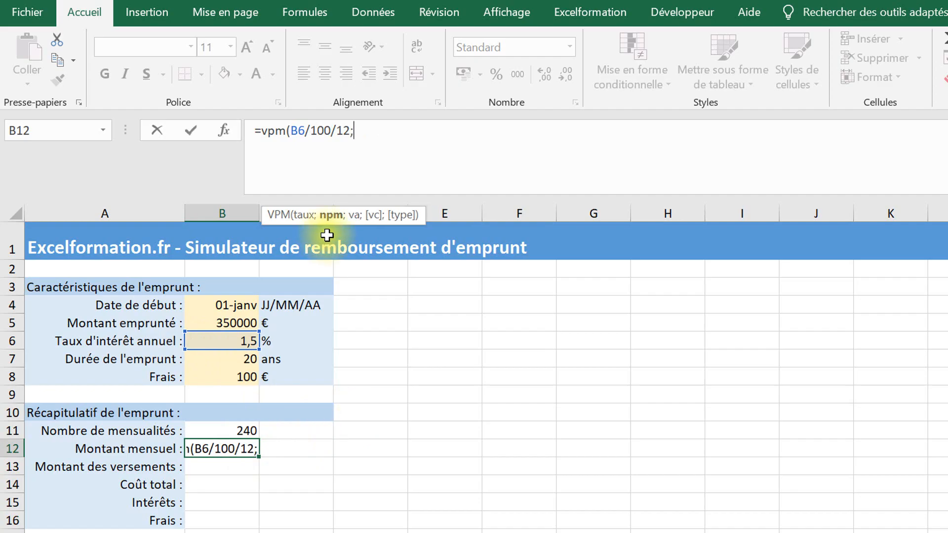
click(238, 427)
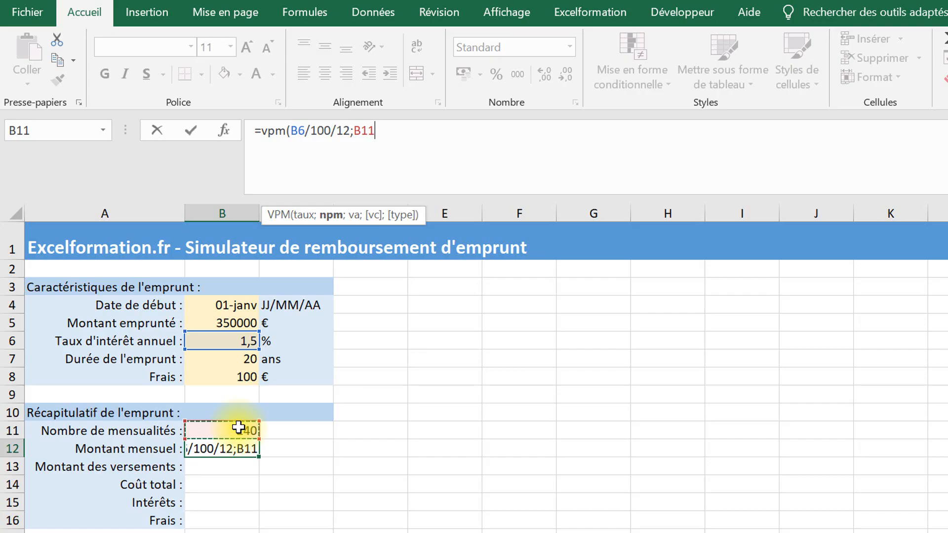
text(;)
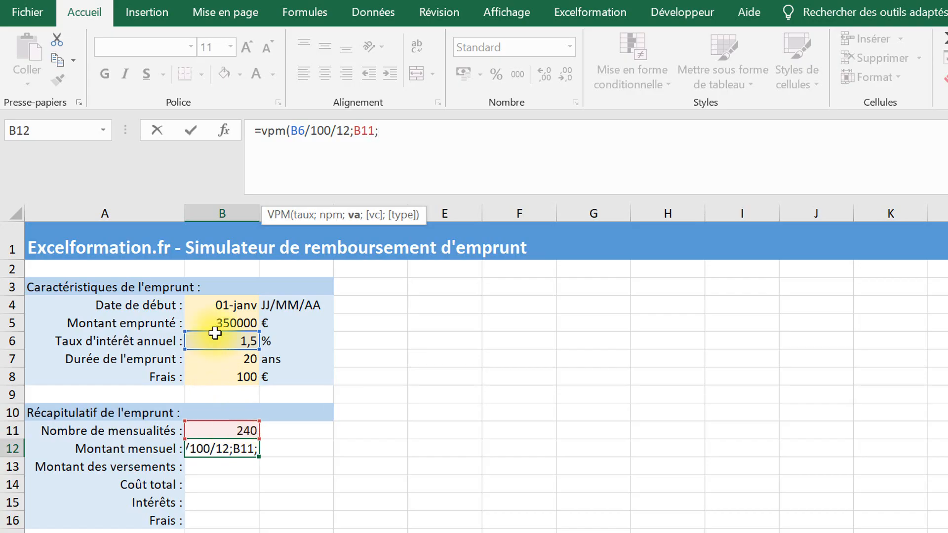
click(232, 322)
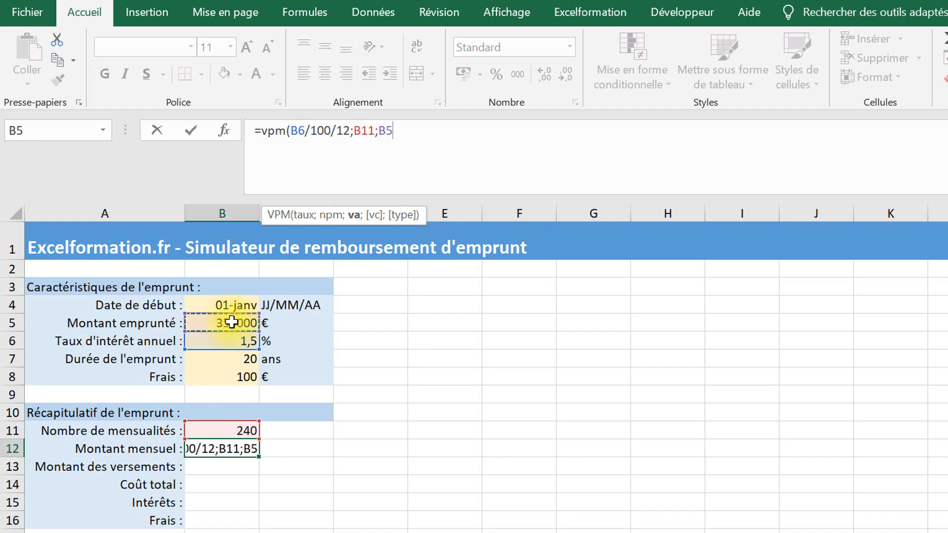
text())
key(Return)
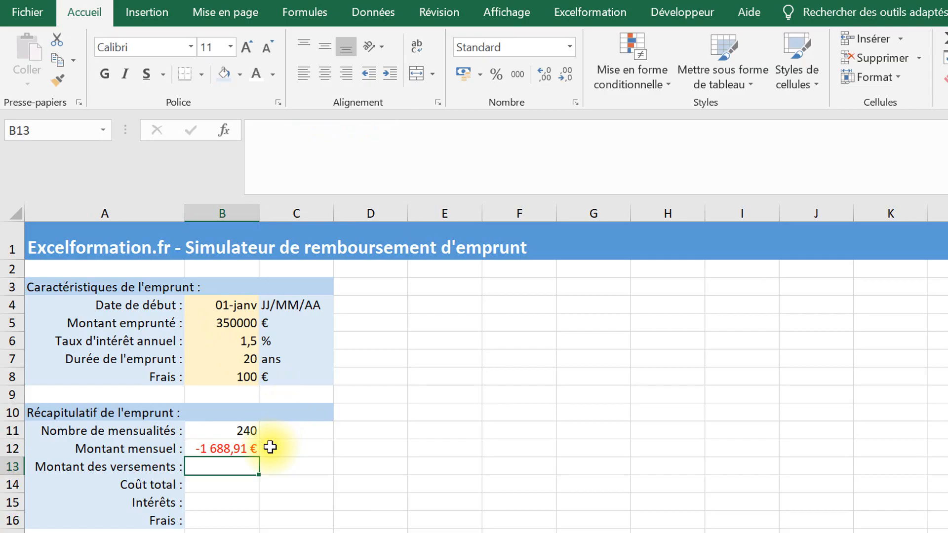
- Reverse the sign of the monthly payment in B12 by putting a minus before VPM in its formula
click(249, 448)
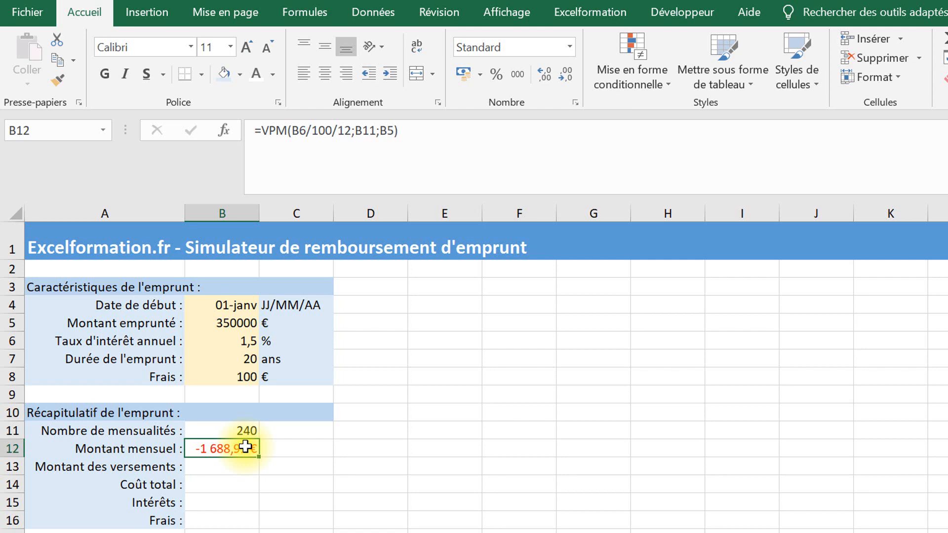
click(264, 134)
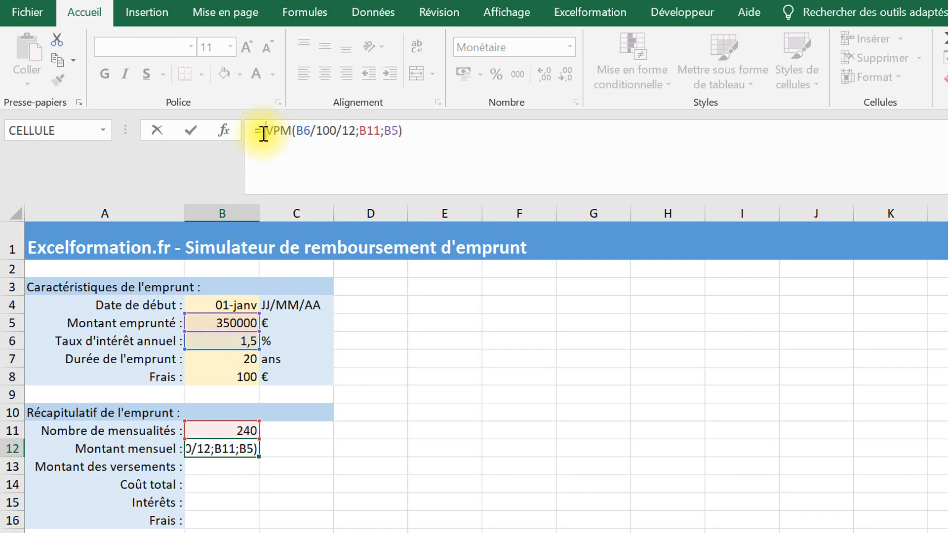
key(Return)
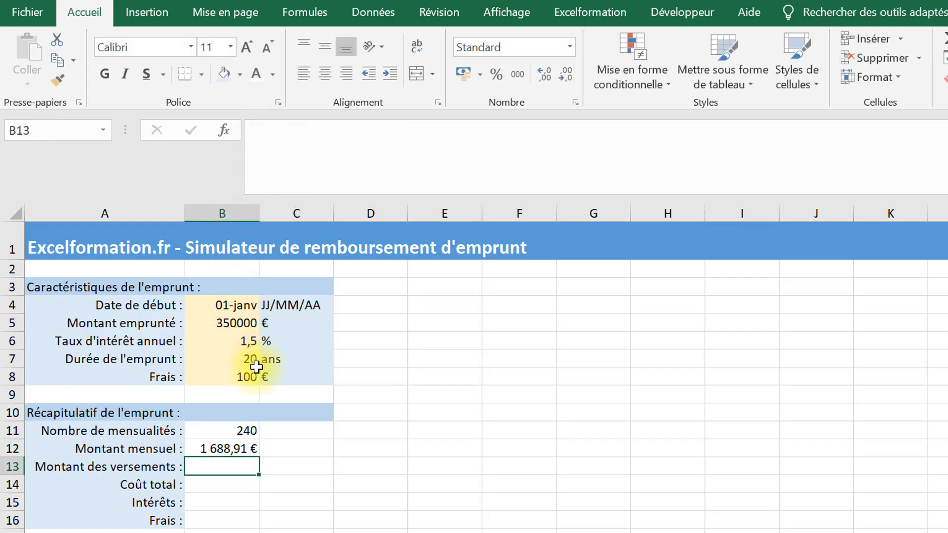
- Add the monthly fees from B8 to the B12 formula, making it =-VPM(B6/100/12;B11;B5)+B8
click(249, 449)
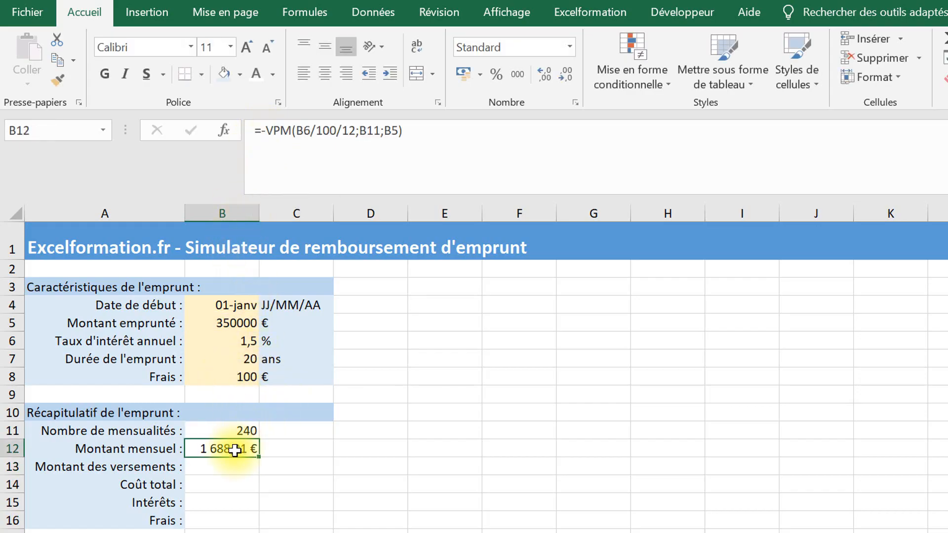
click(448, 159)
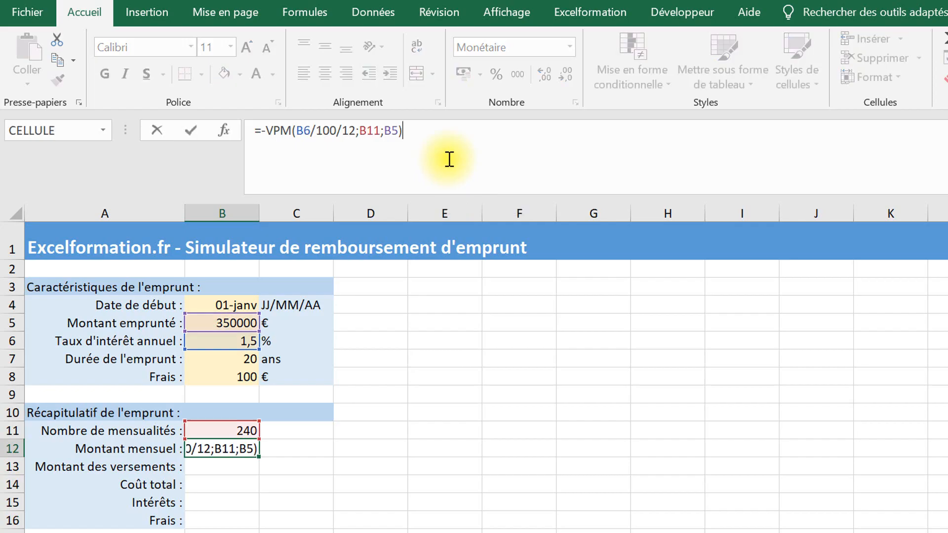
text(+)
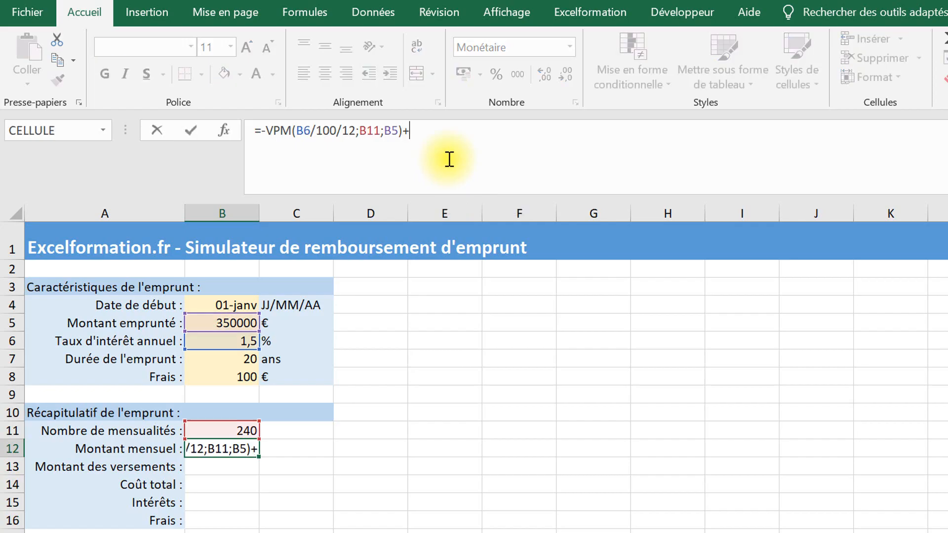
click(232, 379)
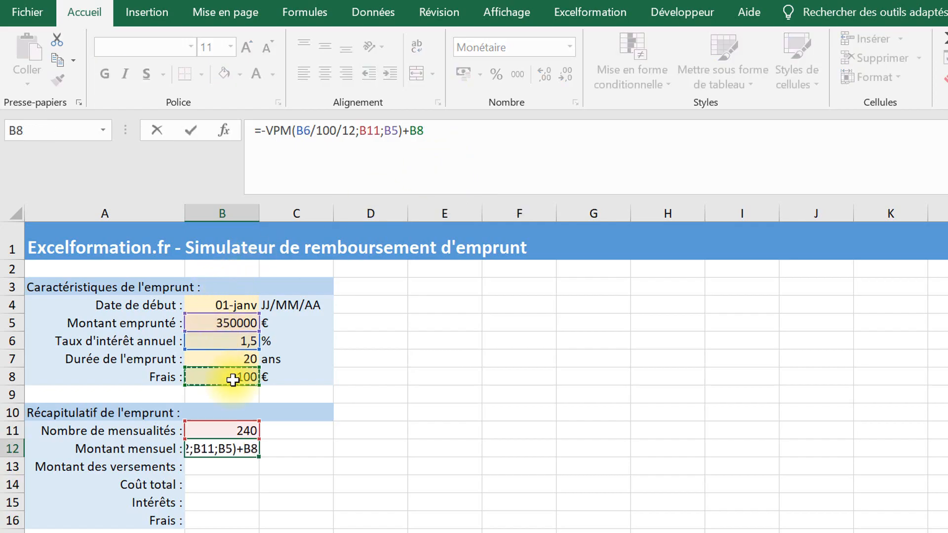
key(Return)
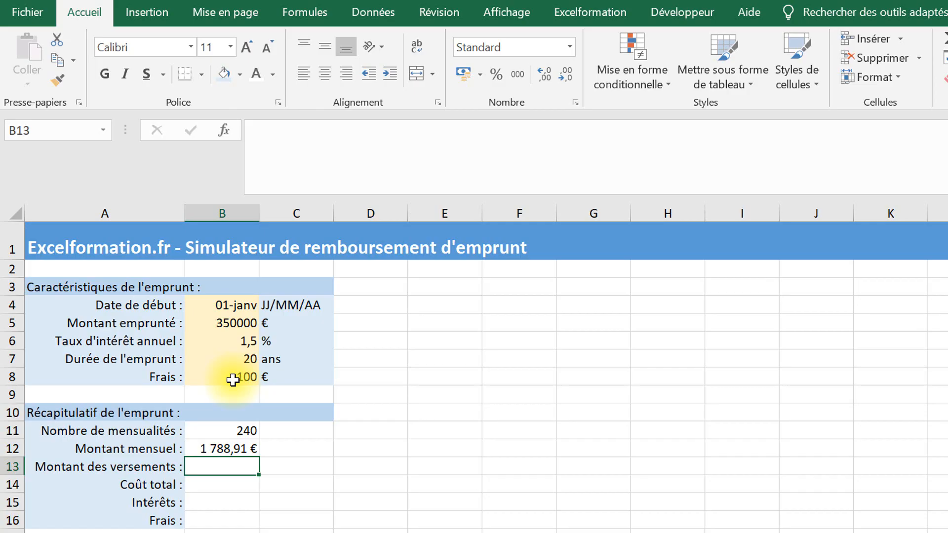
- Calculate the total amount of the payments in cell B13 with the formula =B11*B12
text(=)
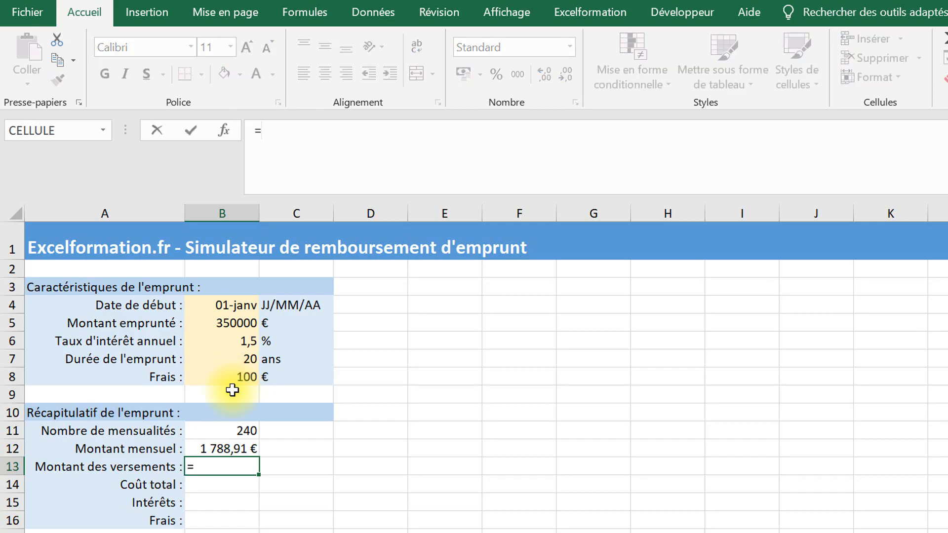
click(227, 431)
text(*)
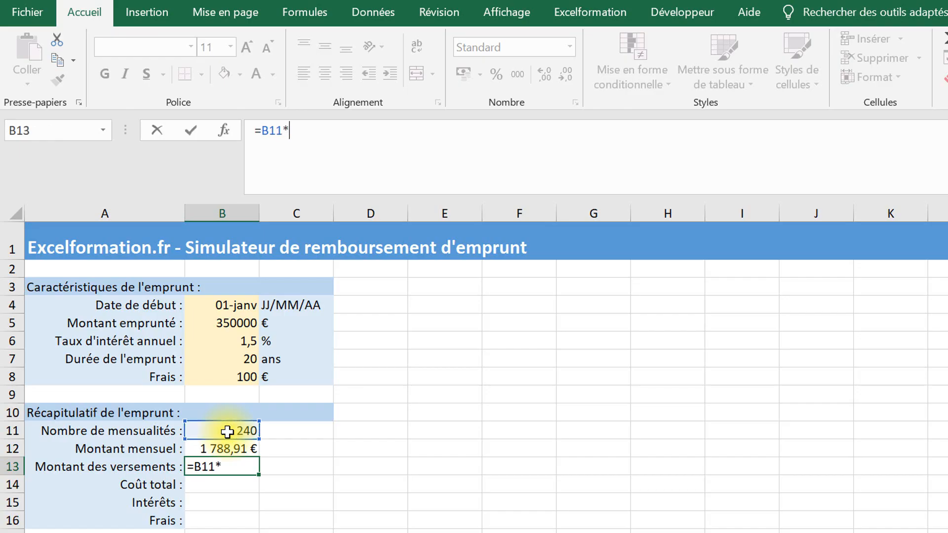
click(218, 445)
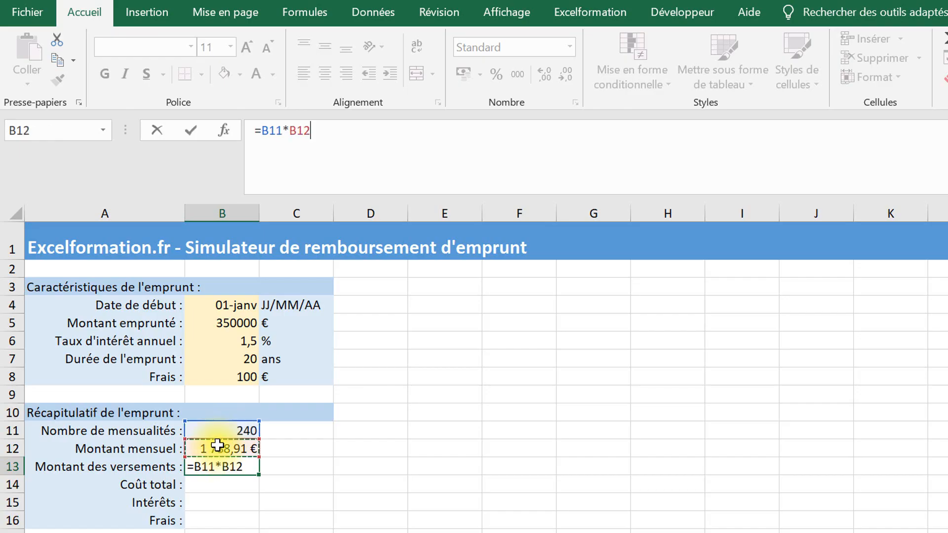
key(Return)
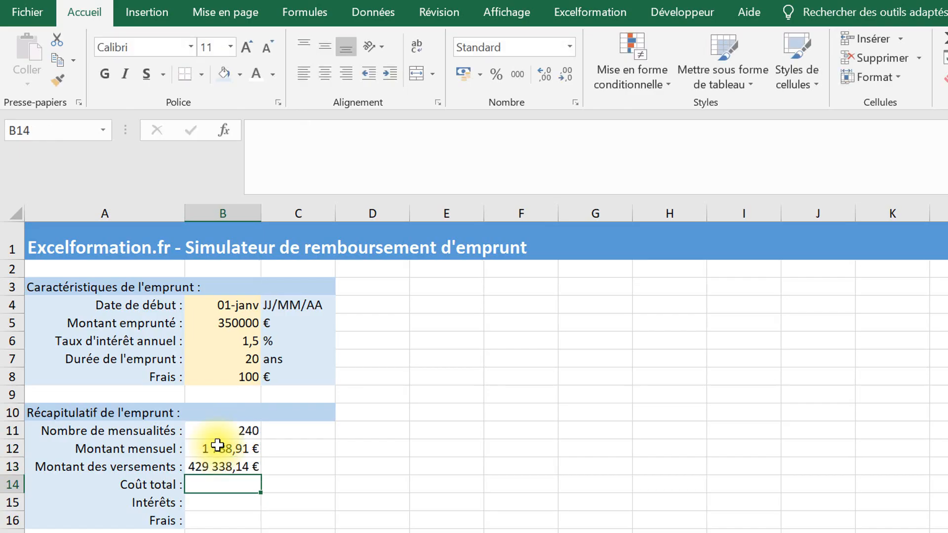
- Calculate the total cost of the loan in cell B14 with the formula =B13-B5
text(=)
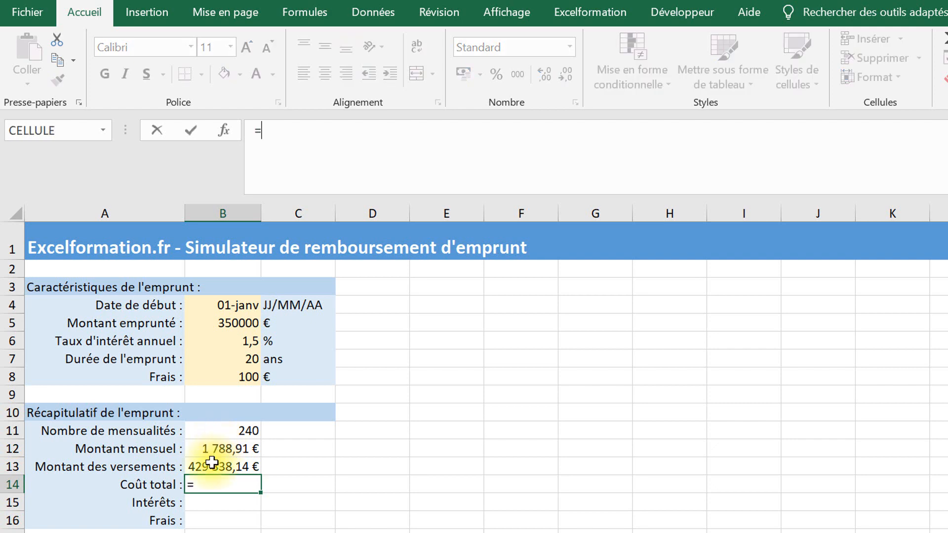
click(214, 468)
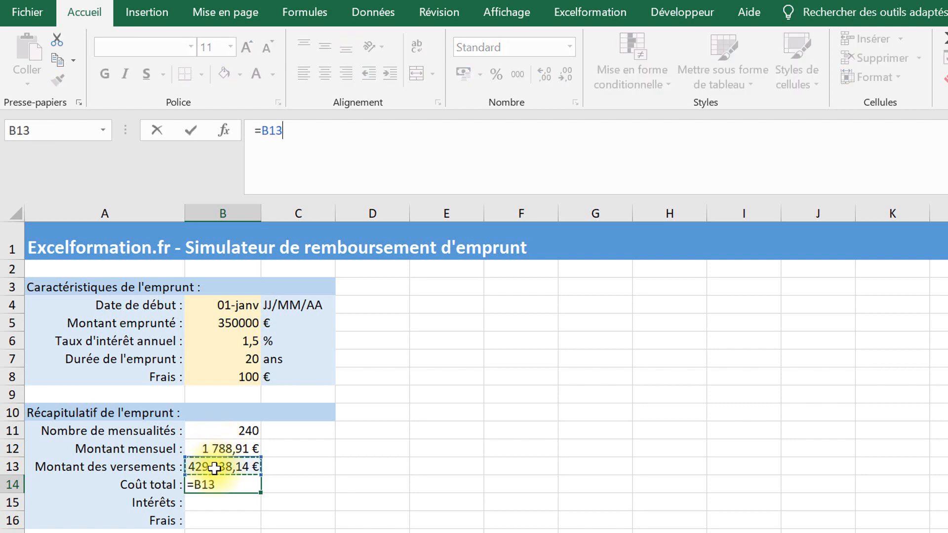
text(-)
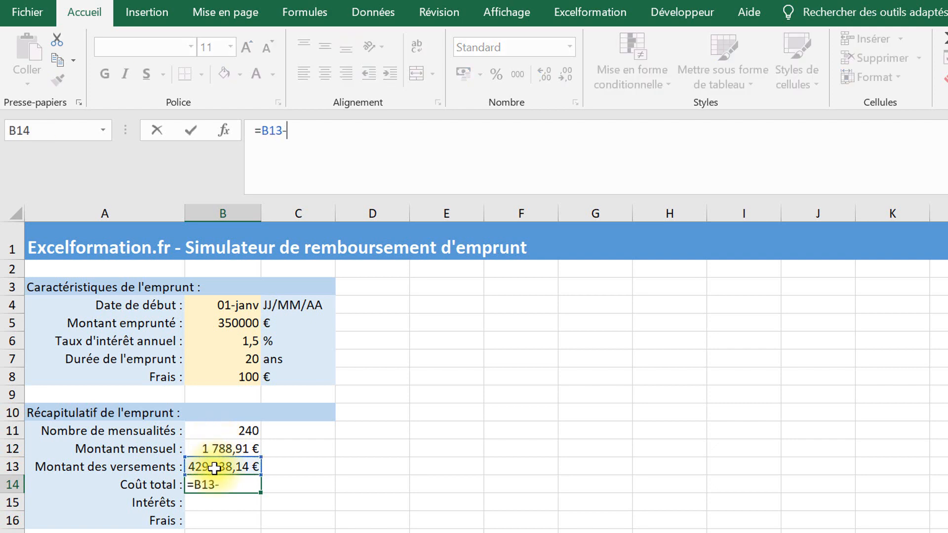
click(241, 323)
key(Return)
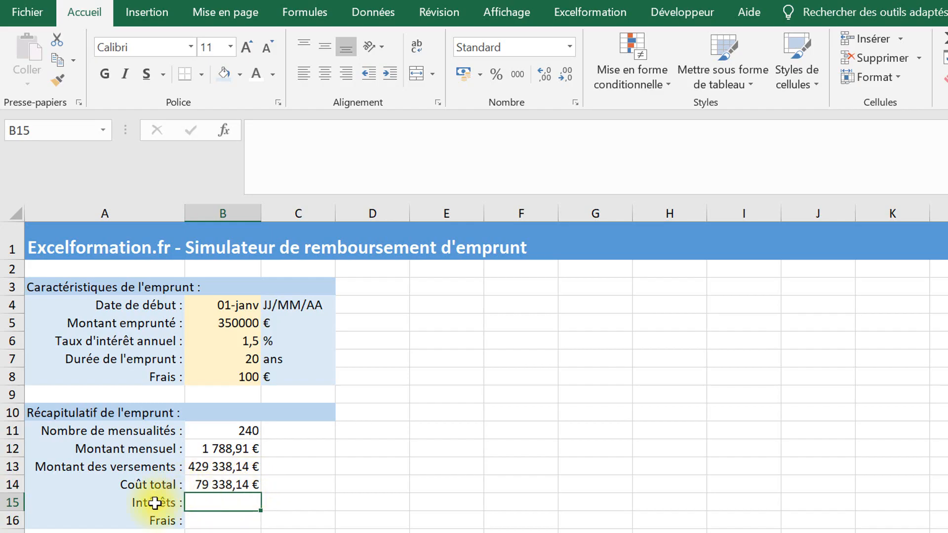
- Calculate the total fees in cell B16 by multiplying the fees in B8 by the number of payments in B11
click(229, 522)
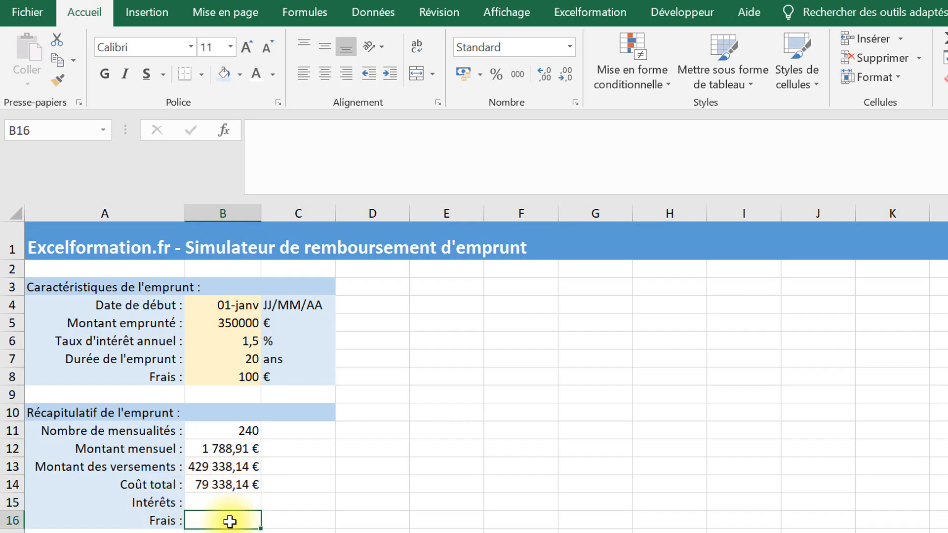
text(=)
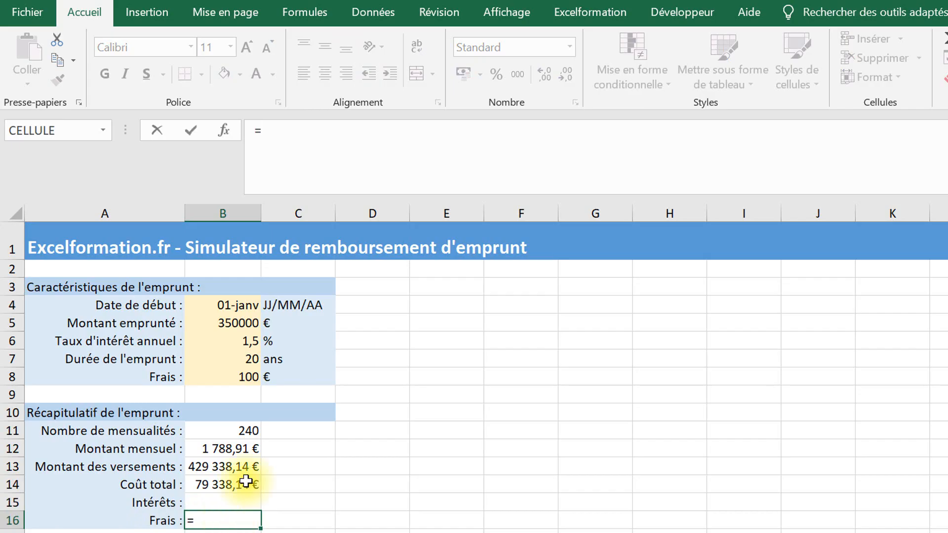
click(240, 372)
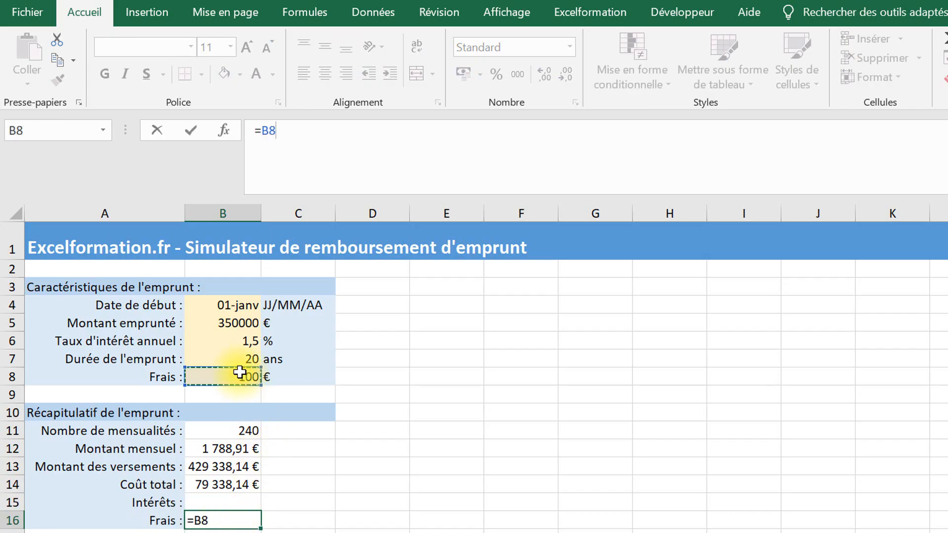
text(*)
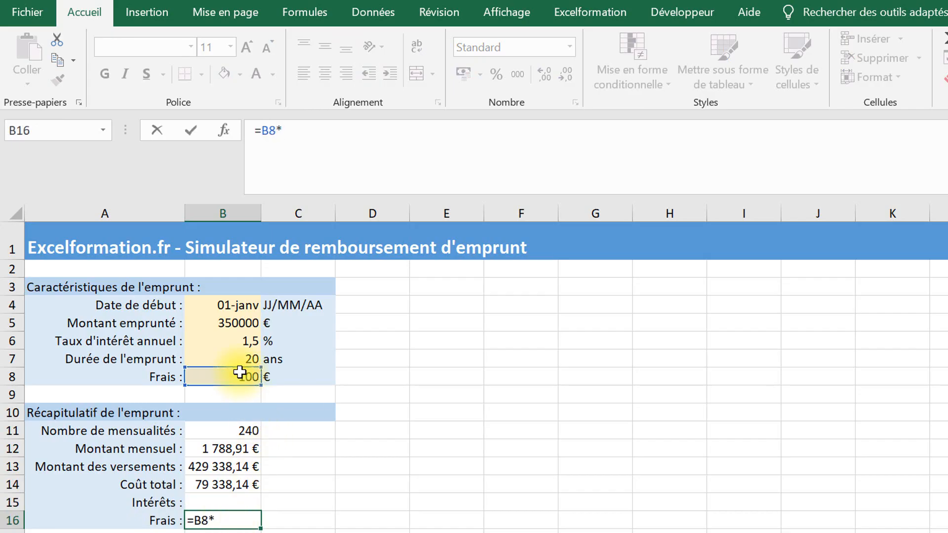
click(222, 432)
key(Return)
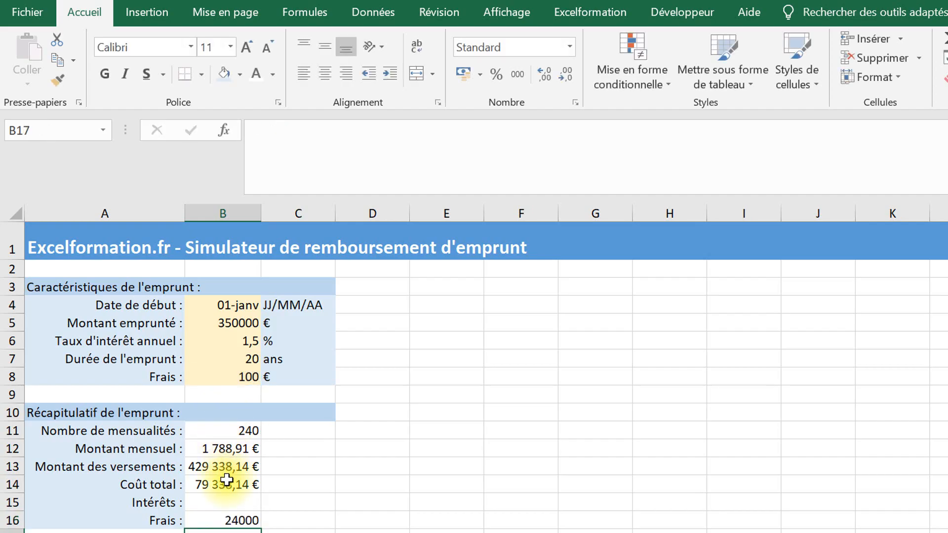
- Calculate the interest in cell B15 by subtracting the total fees from the total cost with the formula =B14-B16
click(229, 505)
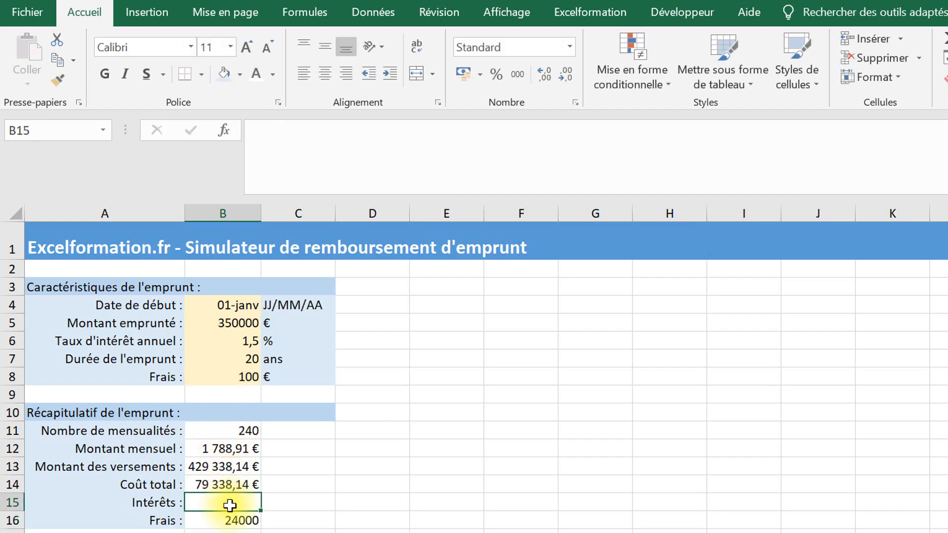
text(=)
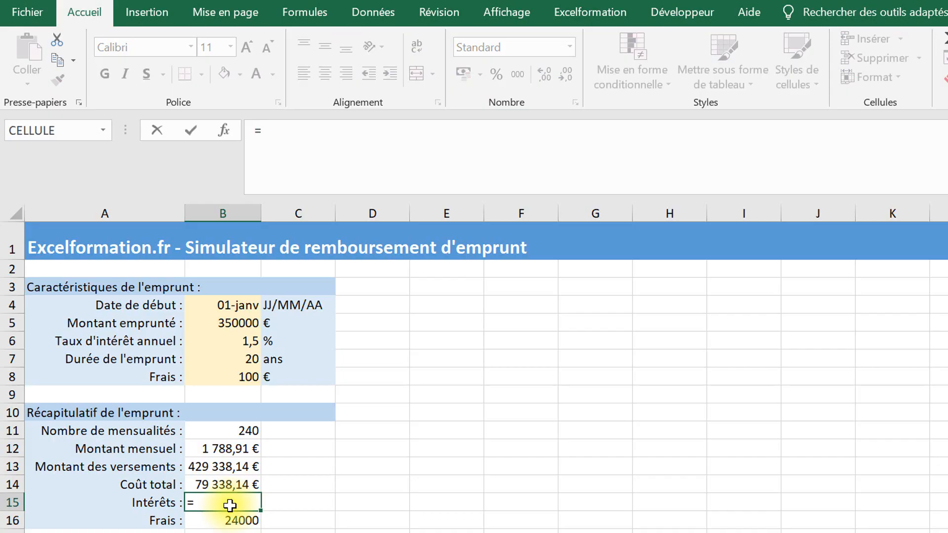
key(Up)
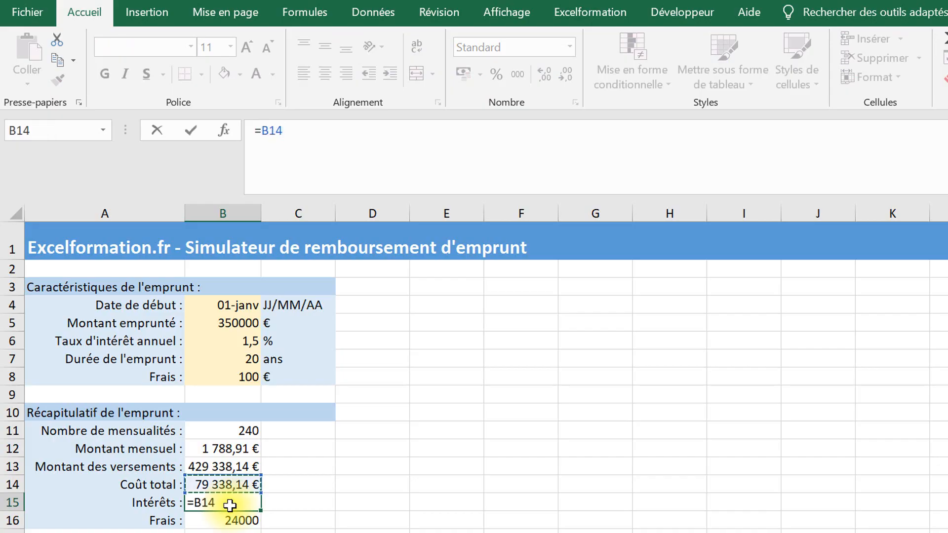
text(-)
click(228, 520)
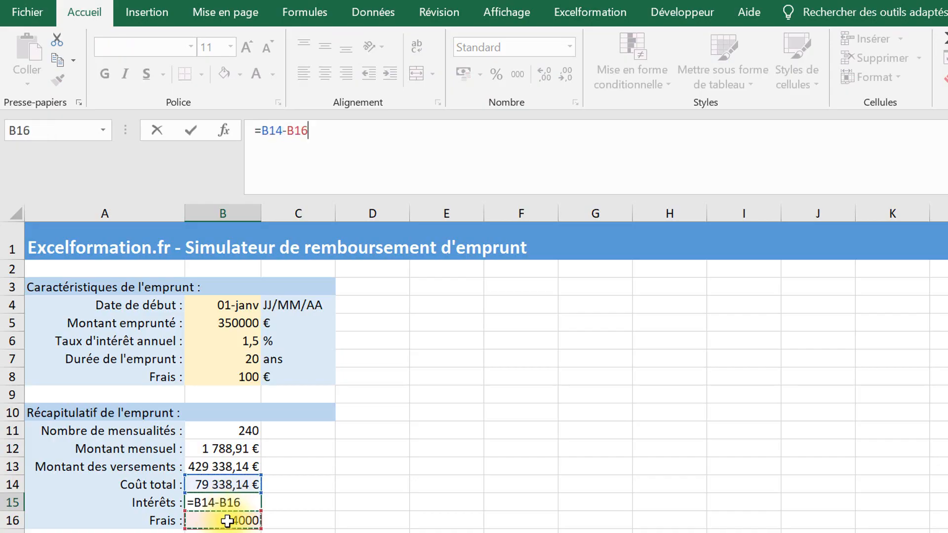
key(Return)
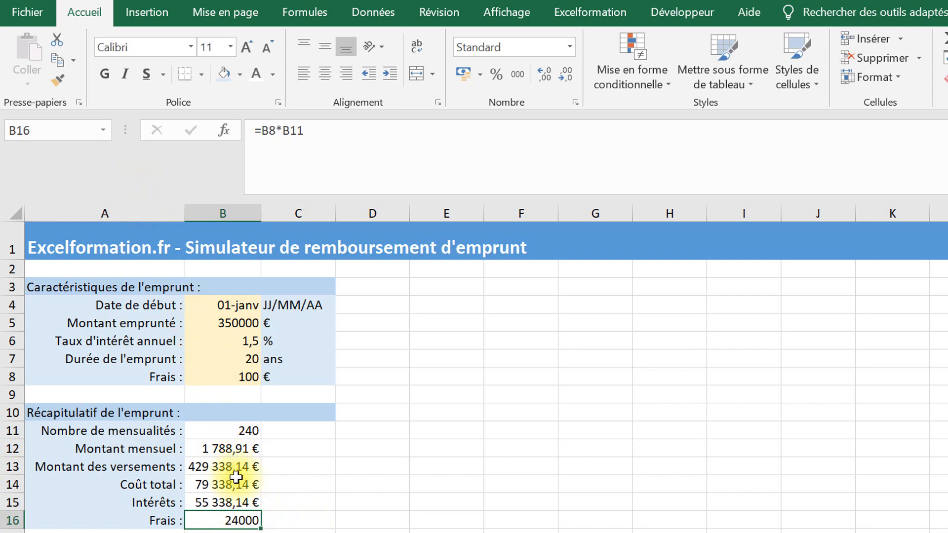
- Copy the euro currency formatting of the interest cell B15 onto the total fees cell B16
click(229, 497)
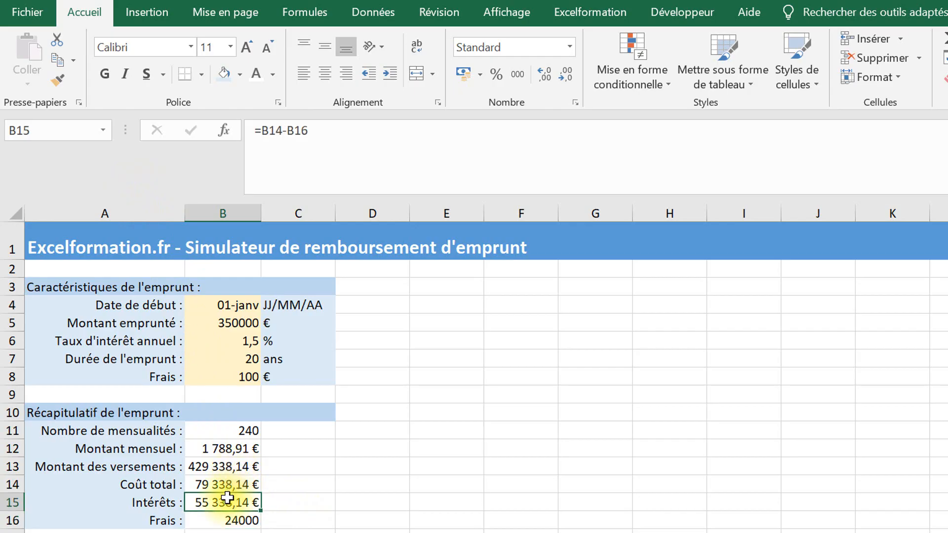
click(60, 83)
click(212, 522)
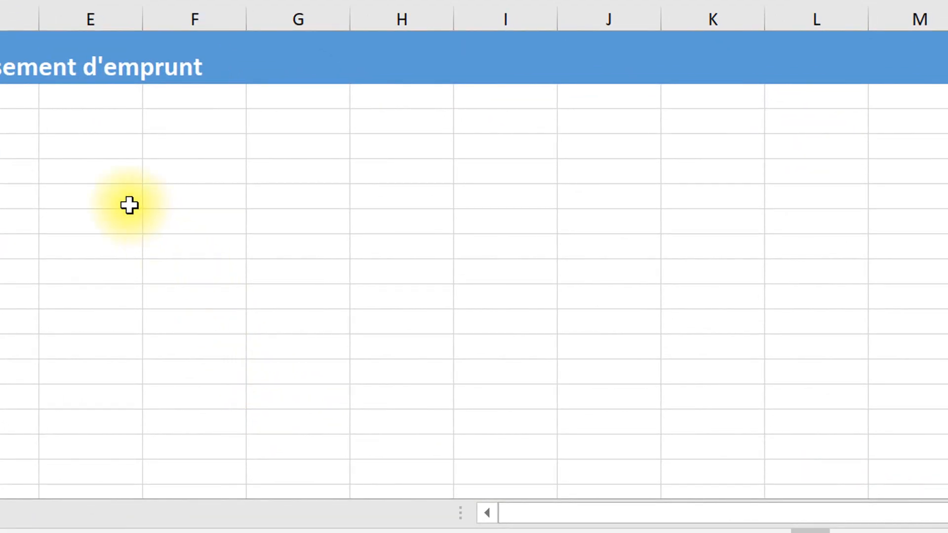
- Enter the repayment schedule headers Échéance, Date and Capital début in cells E3 to G3
click(84, 121)
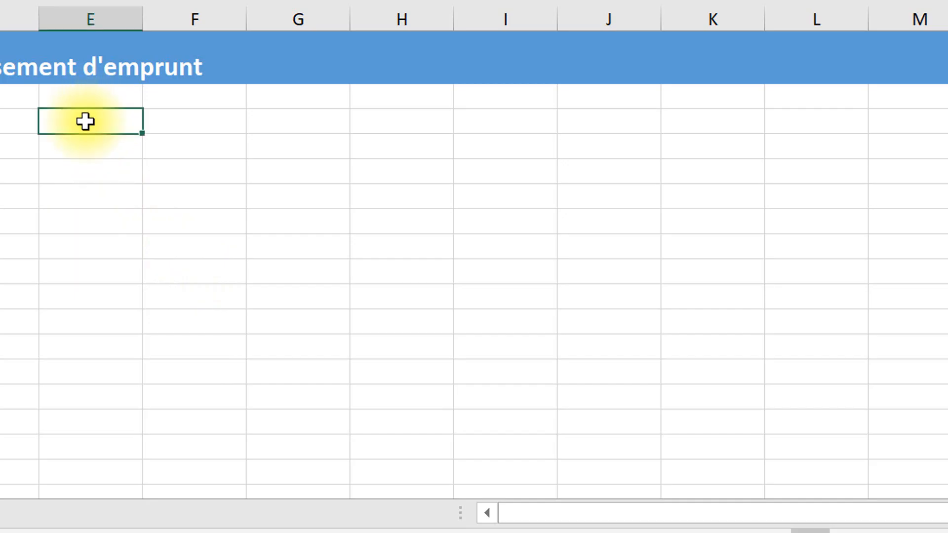
text(Ech)
text(éance)
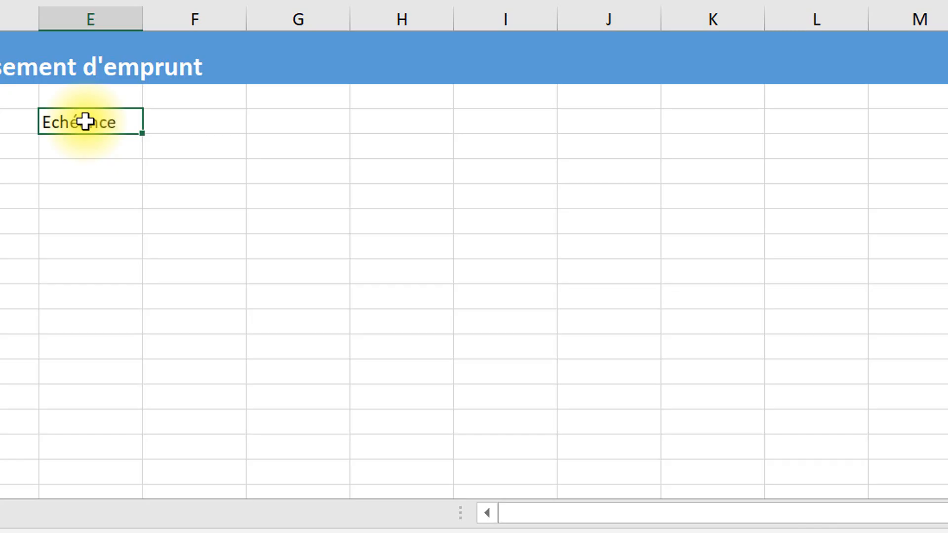
key(Tab)
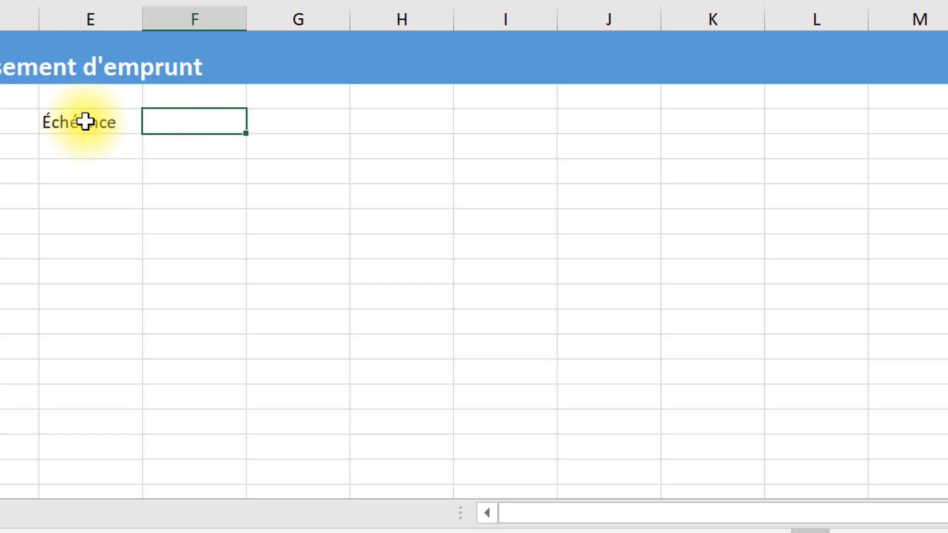
text(Date)
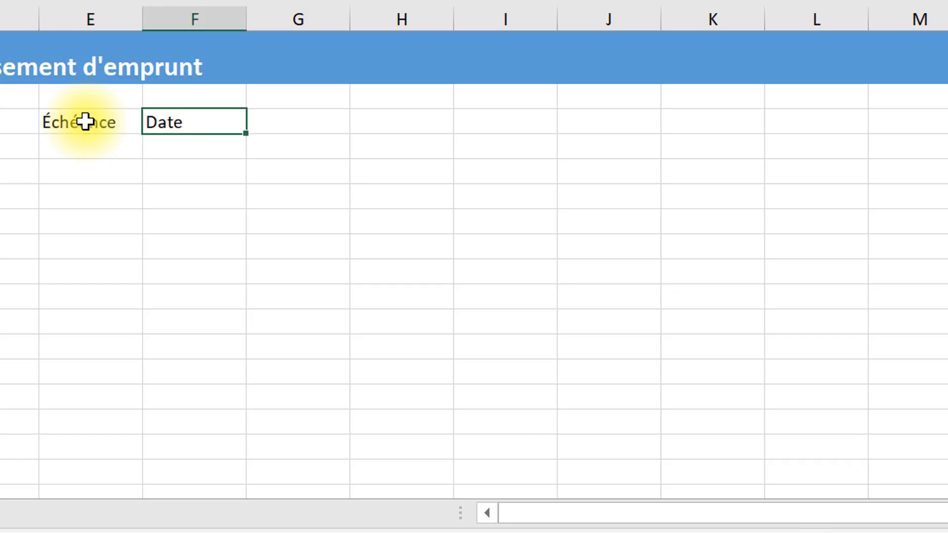
key(Tab)
text(Ca)
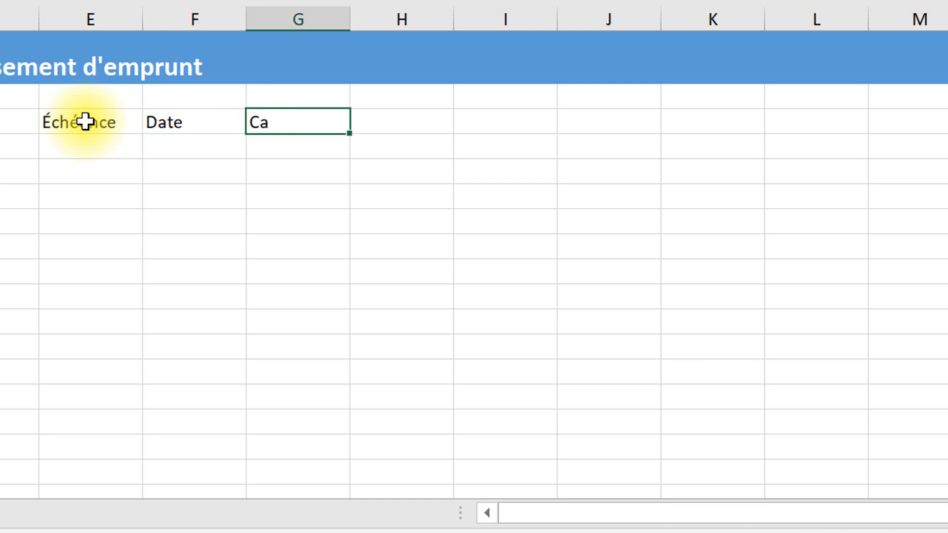
text(pital début)
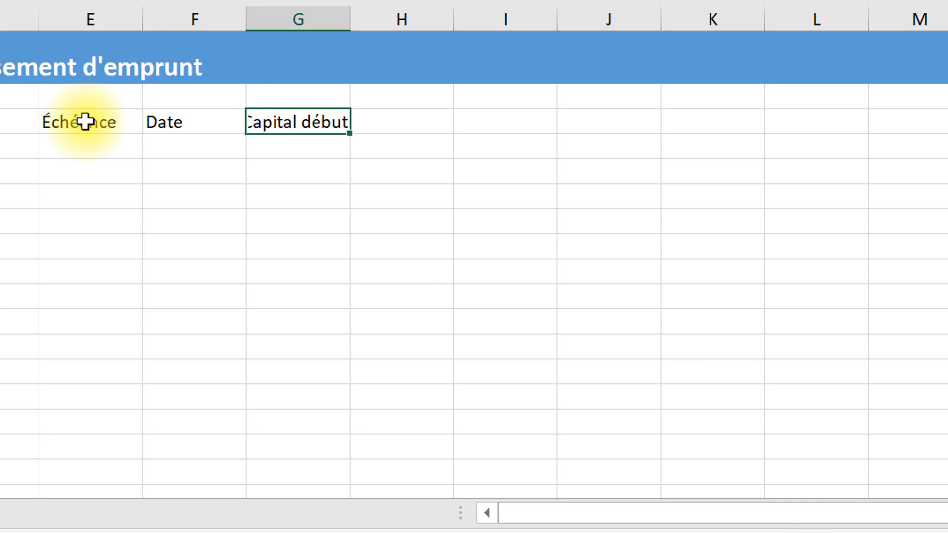
key(Tab)
- Continue the schedule headers with Montant, Intérêts and Frais in cells H3 to J3
text(Montant)
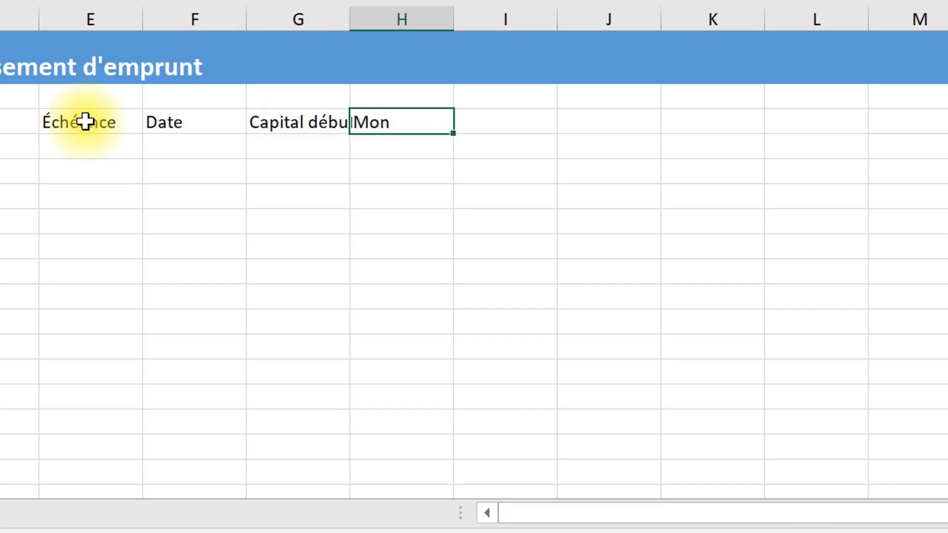
key(Tab)
text(Int)
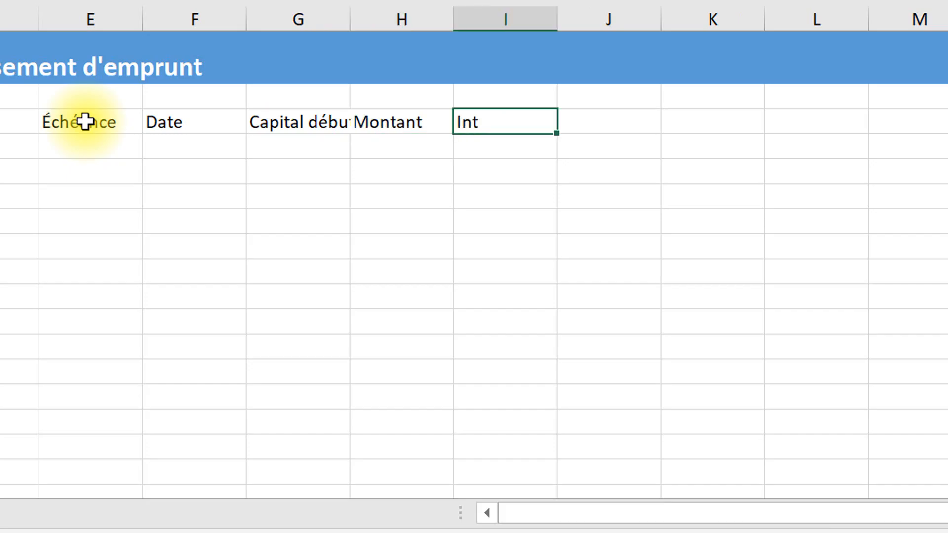
text(érêts)
key(Tab)
text(Frais)
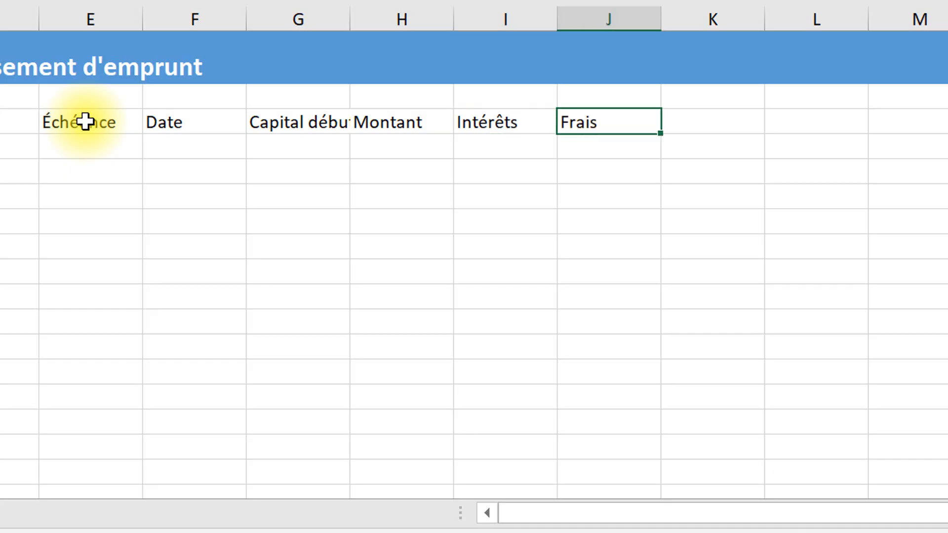
key(Tab)
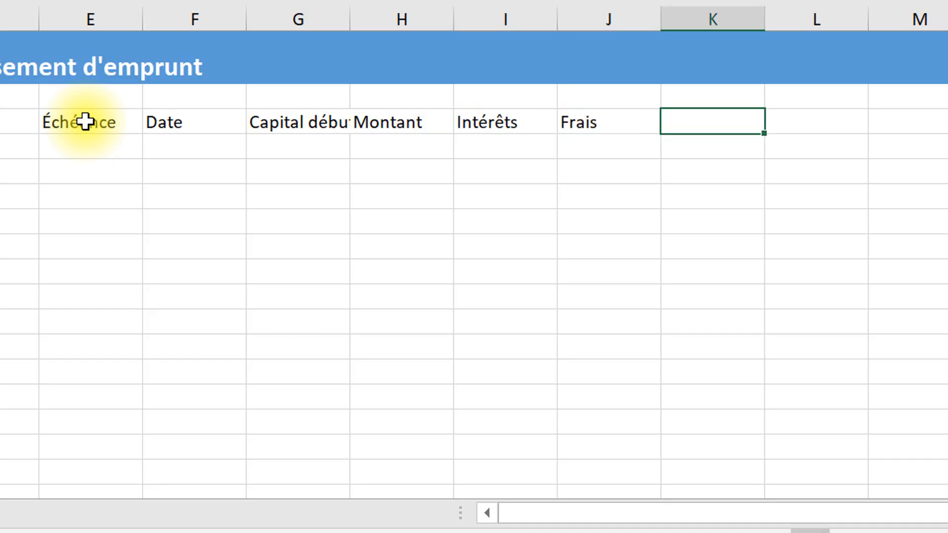
- Complete the schedule header row with Remboursement in K3 and Capital fin in L3
text(Rembou)
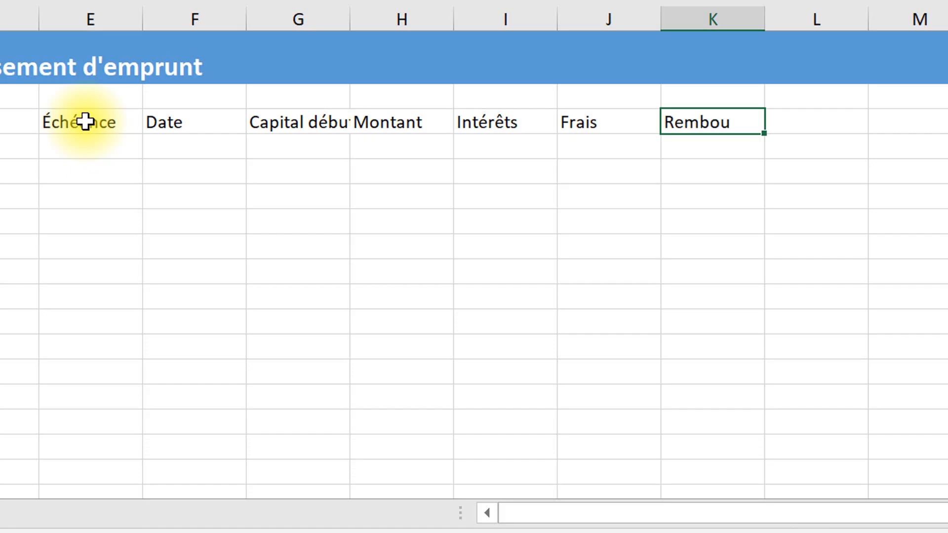
text(rsement)
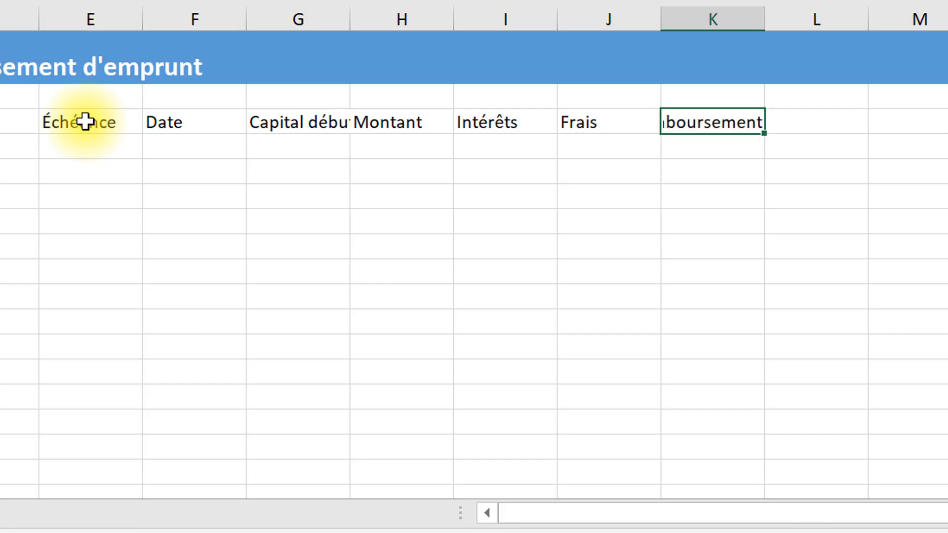
key(Tab)
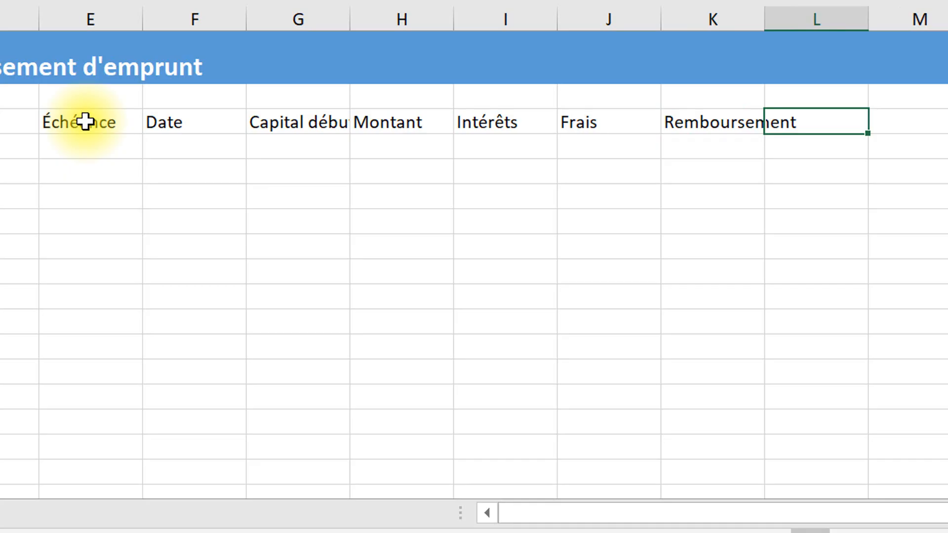
text(Capita)
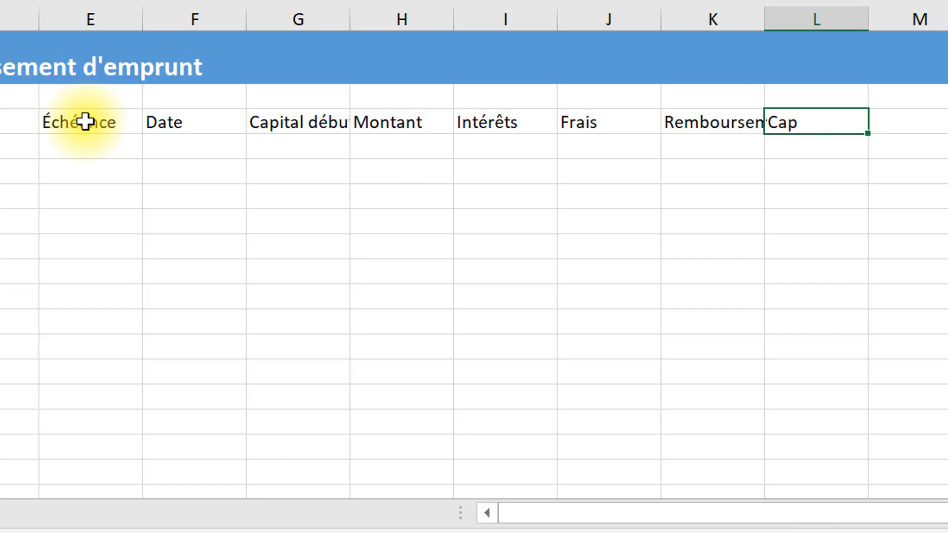
text(l fin)
key(Return)
- Format the schedule headers in E3:L3 with a light blue fill, white text, right alignment and an increased indent
click(85, 121)
drag(209, 112, 783, 121)
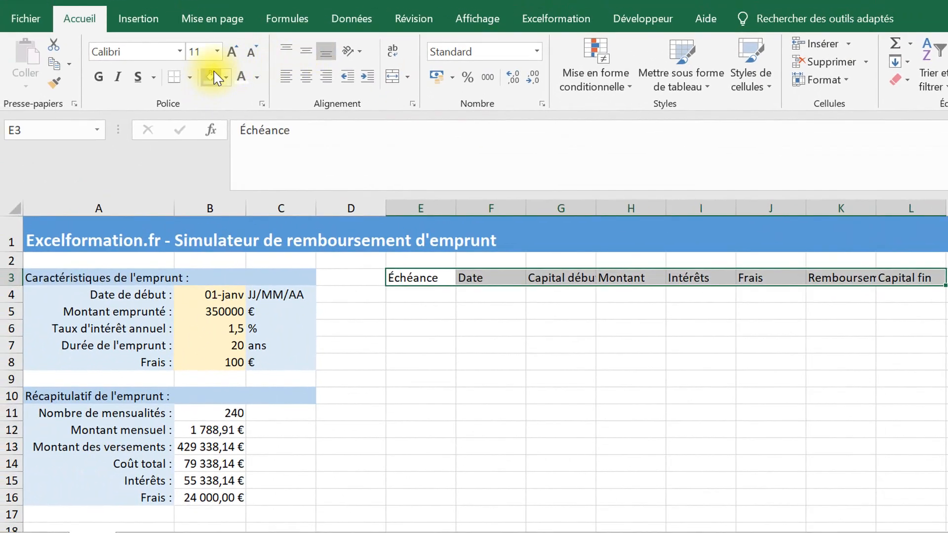
click(227, 78)
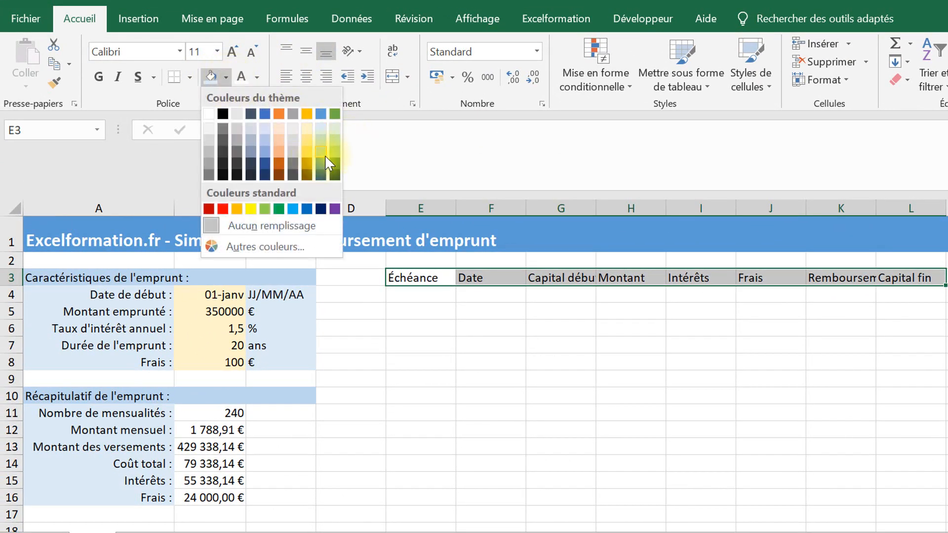
click(323, 155)
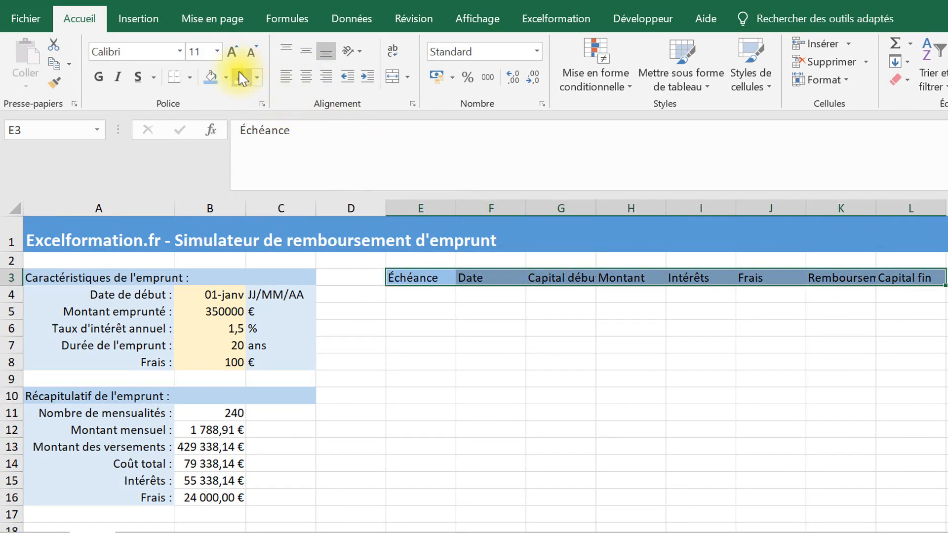
click(327, 83)
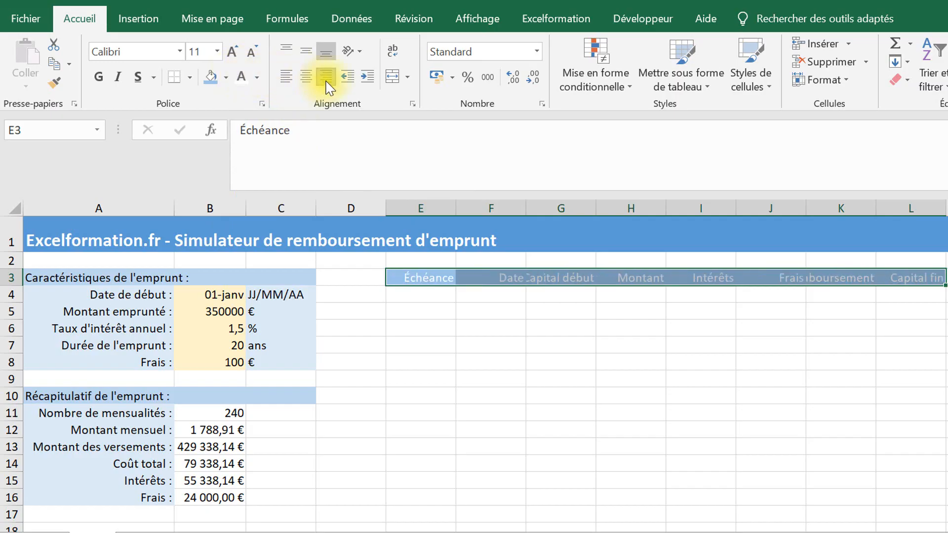
click(368, 77)
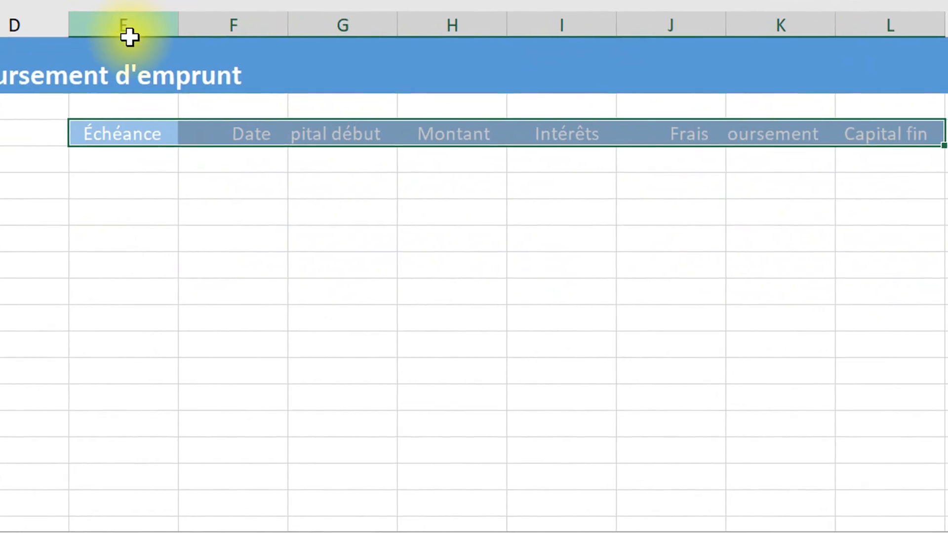
- Autofit columns E to L so that each width matches its schedule header
drag(341, 159, 937, 159)
drag(894, 40, 946, 40)
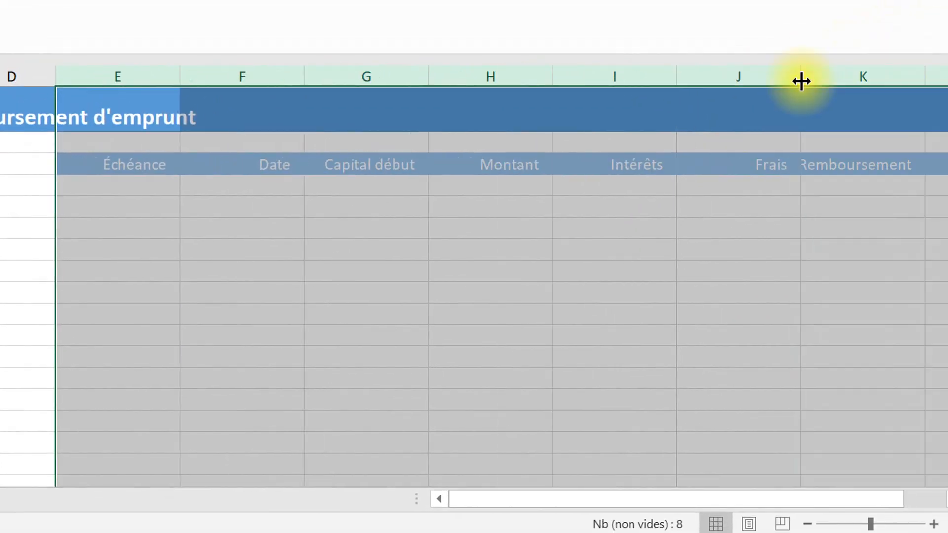
key(ctrl+z)
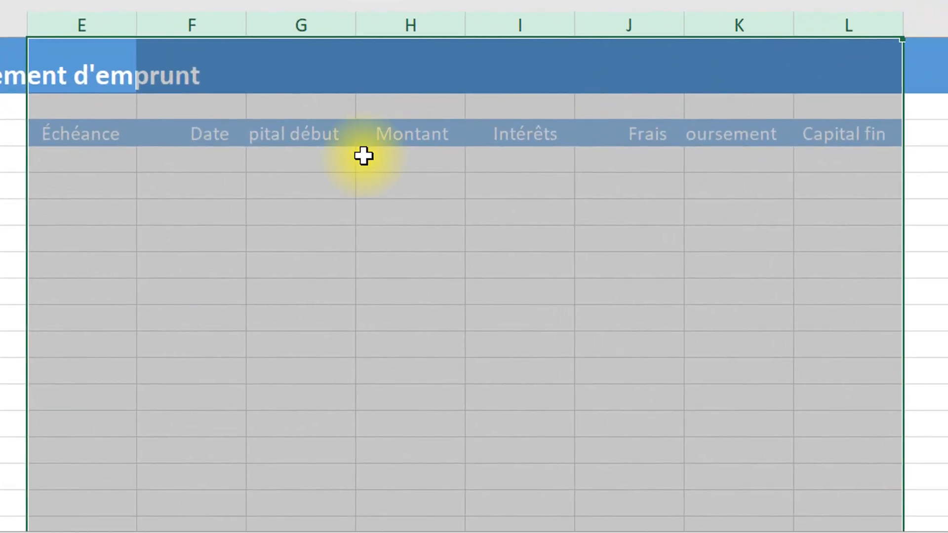
double_click(135, 36)
- Enter 1 as the first instalment number in cell E4, under the Échéance header
click(70, 163)
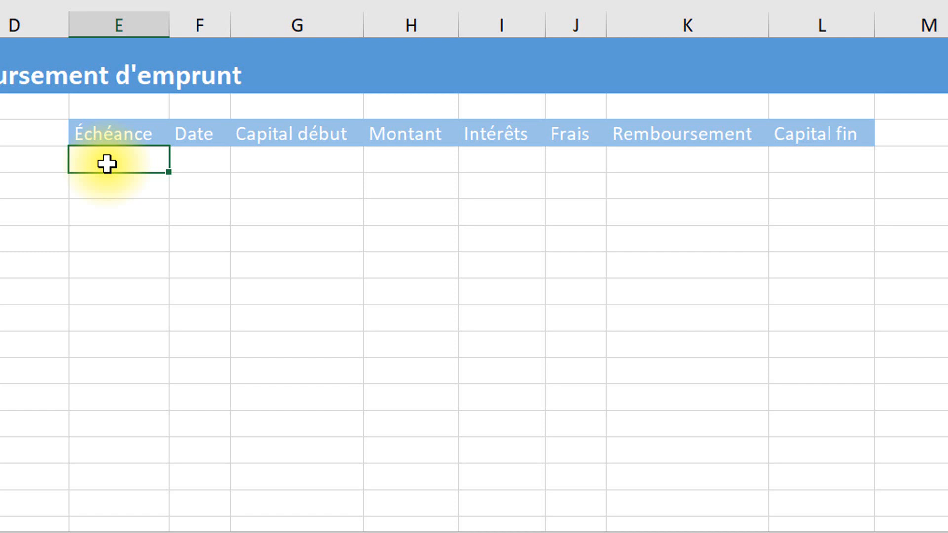
text(1)
key(Tab)
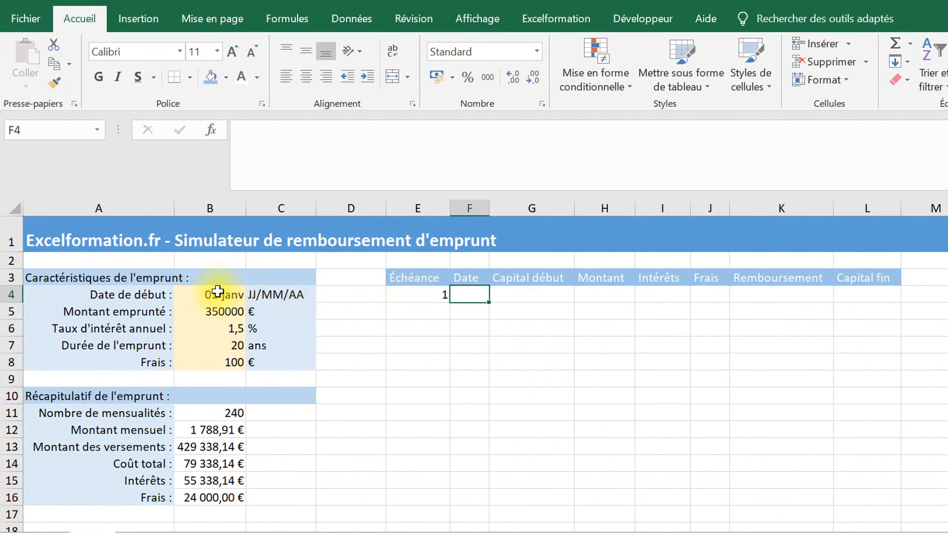
- Enter the month-end date formula =DATE(ANNEE(B4);MOIS(B4)+1;1)-1 in cell F4, under the Date header
text(=date()
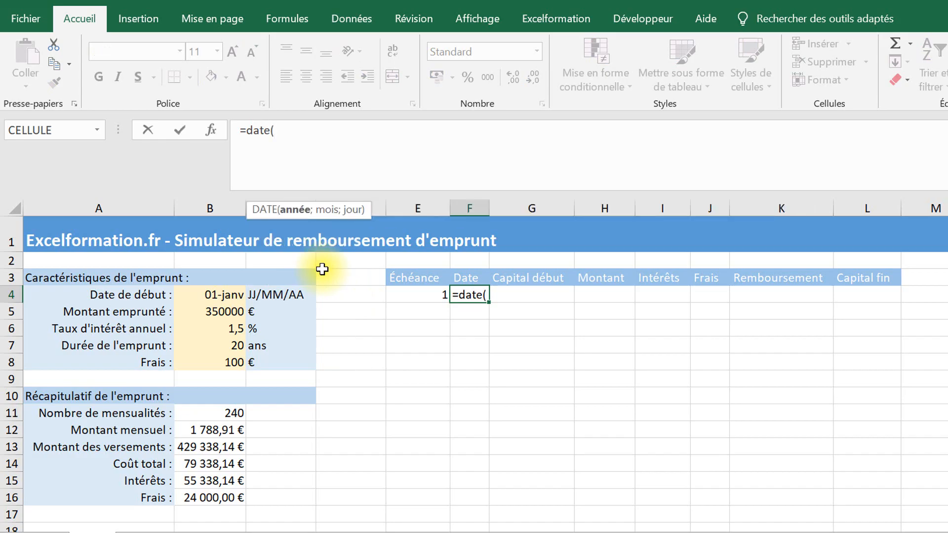
text(anne()
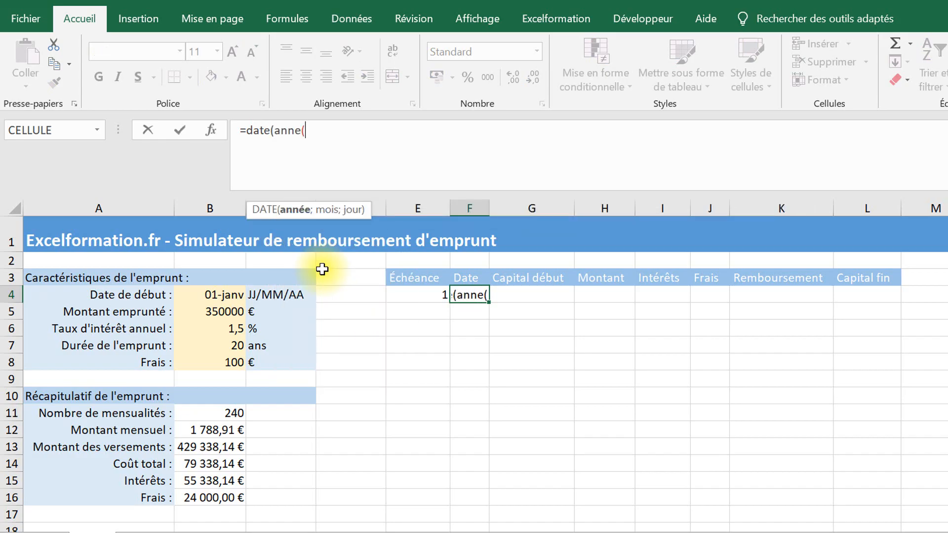
click(209, 295)
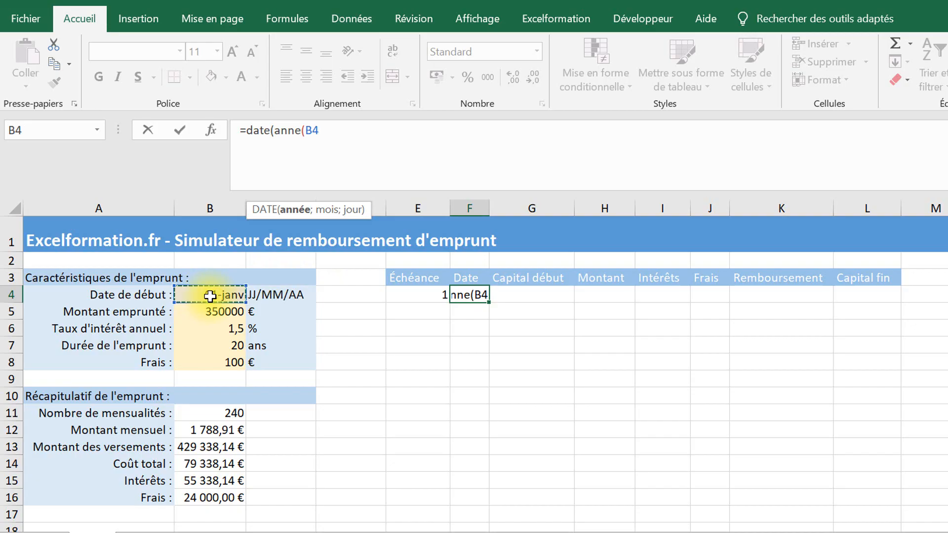
text();mois()
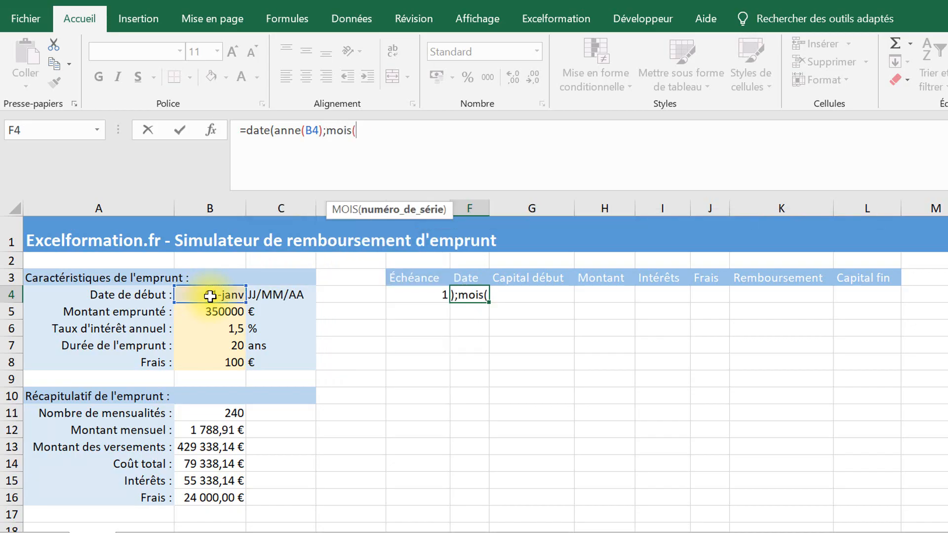
click(210, 295)
text())
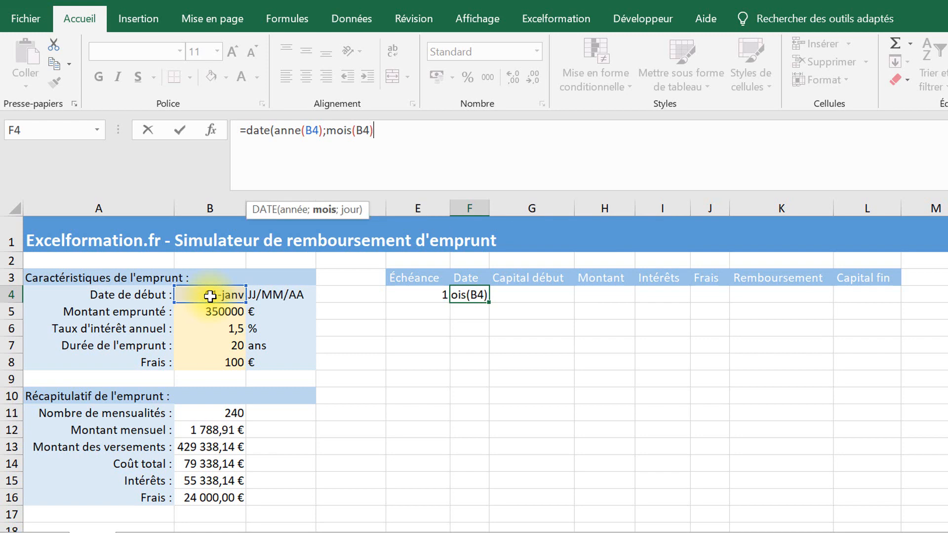
text(+1;)
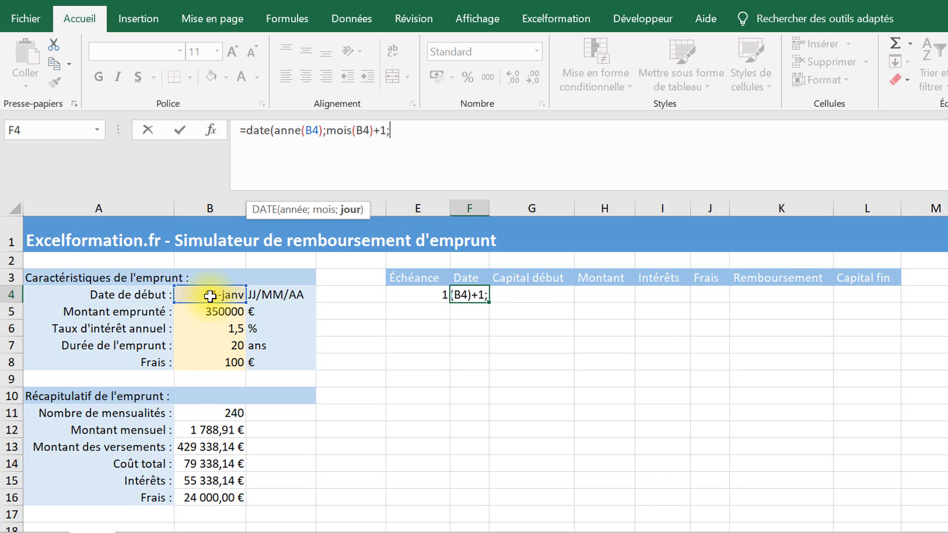
text(1))
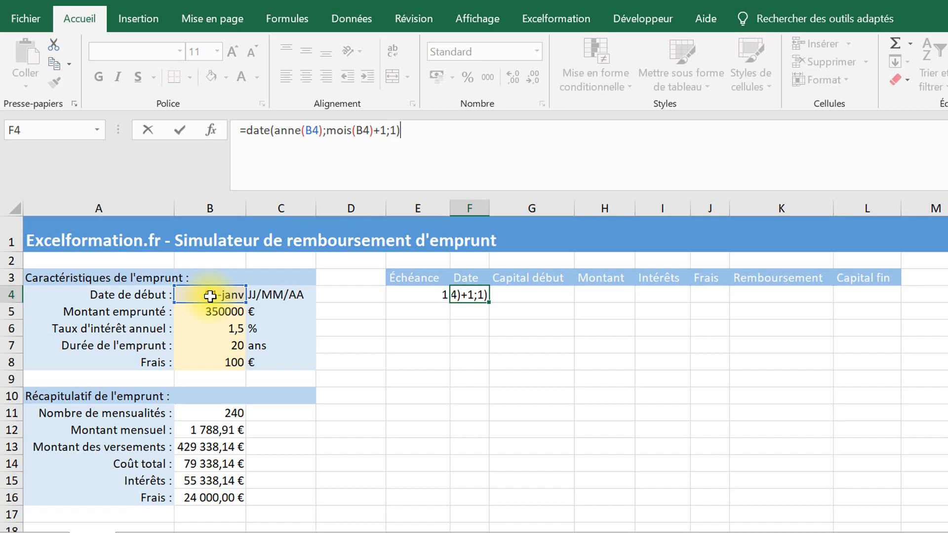
text(-1)
key(Return)
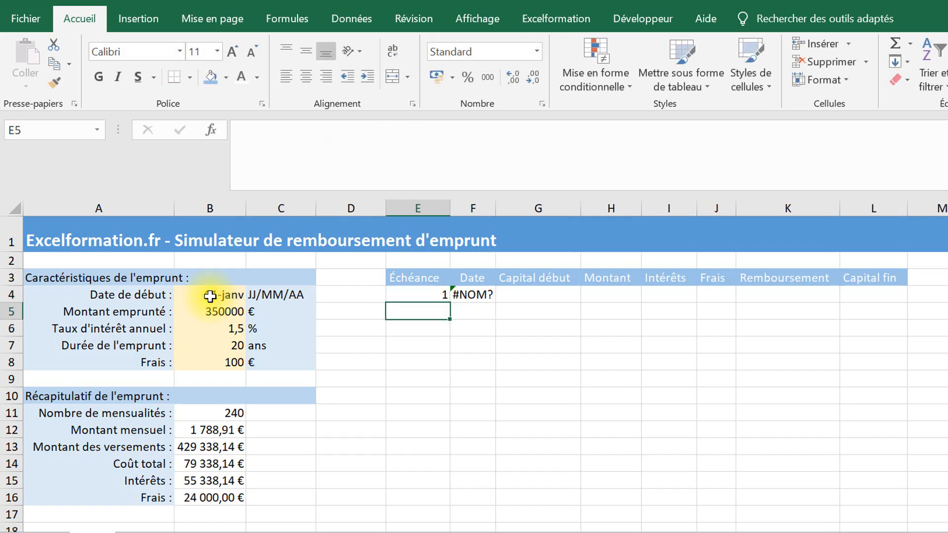
click(475, 296)
click(310, 131)
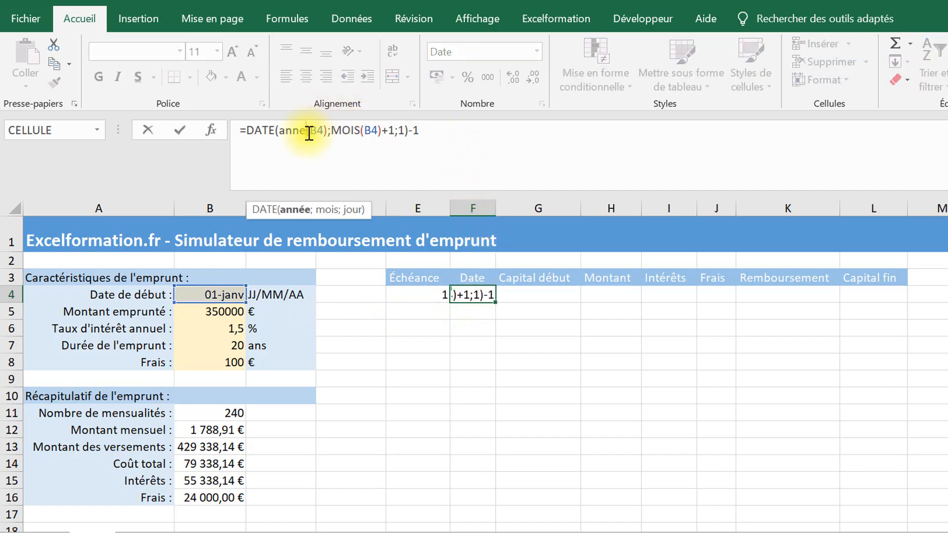
text(e)
key(Return)
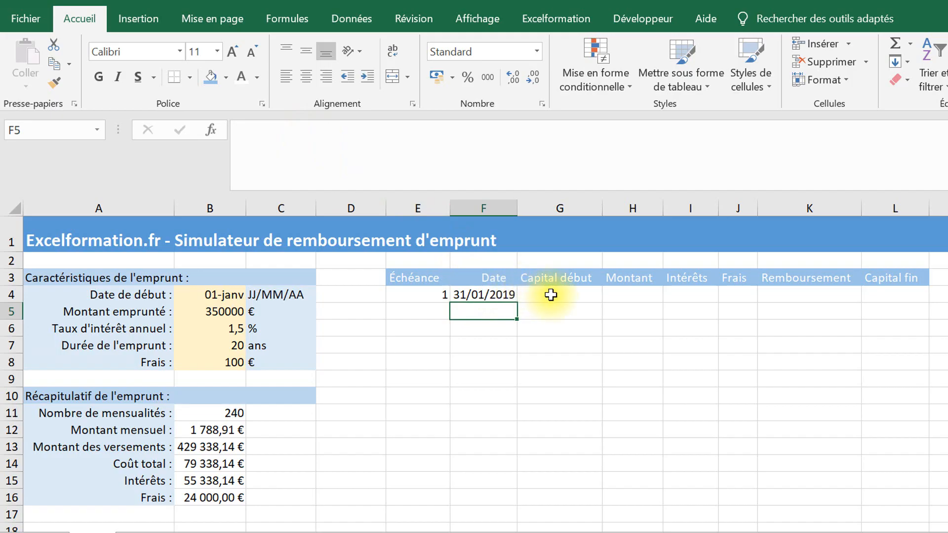
- Try filling the F4 date formula down to F5, inspect the copied formula and clear F5
click(510, 294)
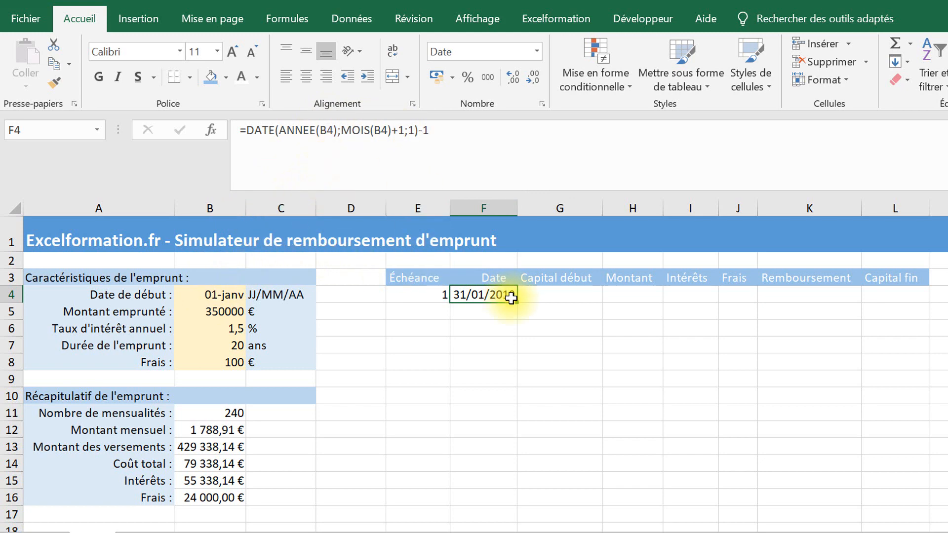
drag(516, 302, 515, 316)
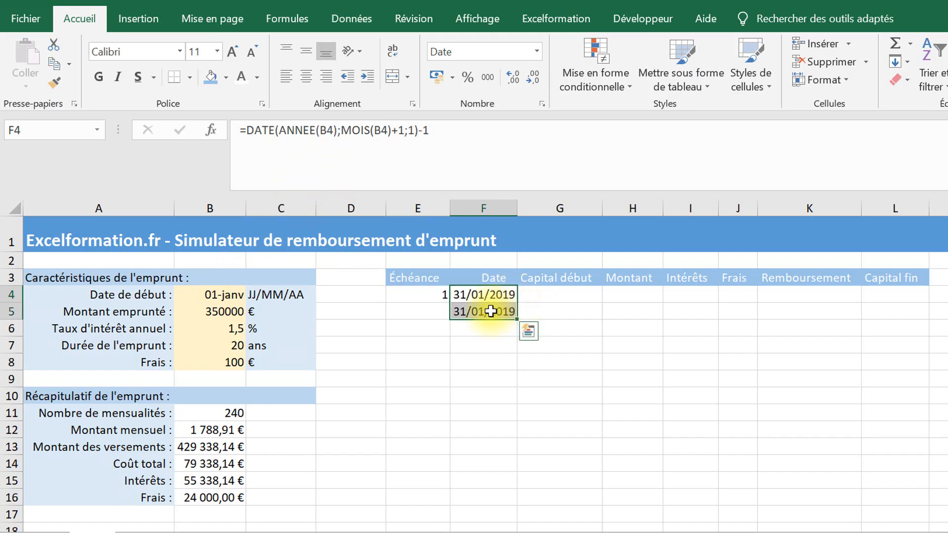
click(494, 312)
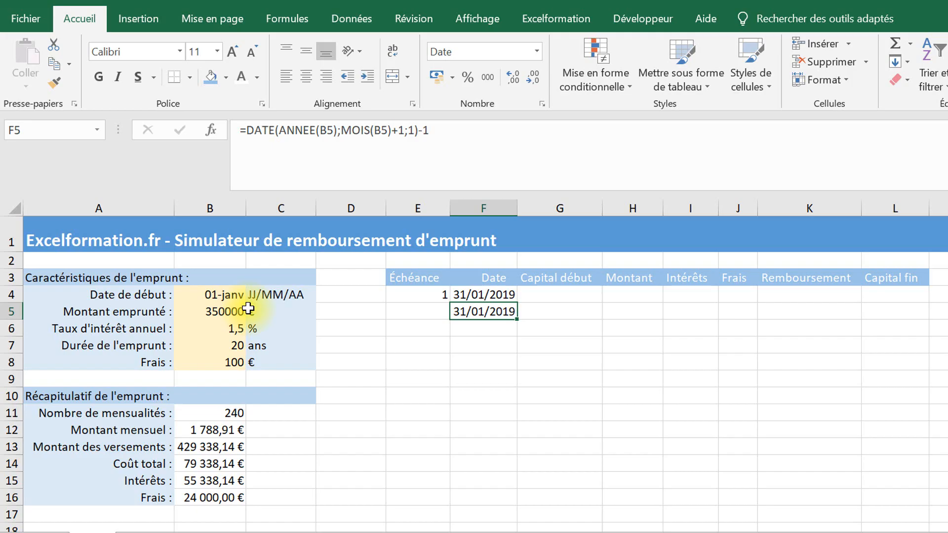
key(Delete)
- Make both B4 references in the F4 date formula absolute as $B$4
click(493, 293)
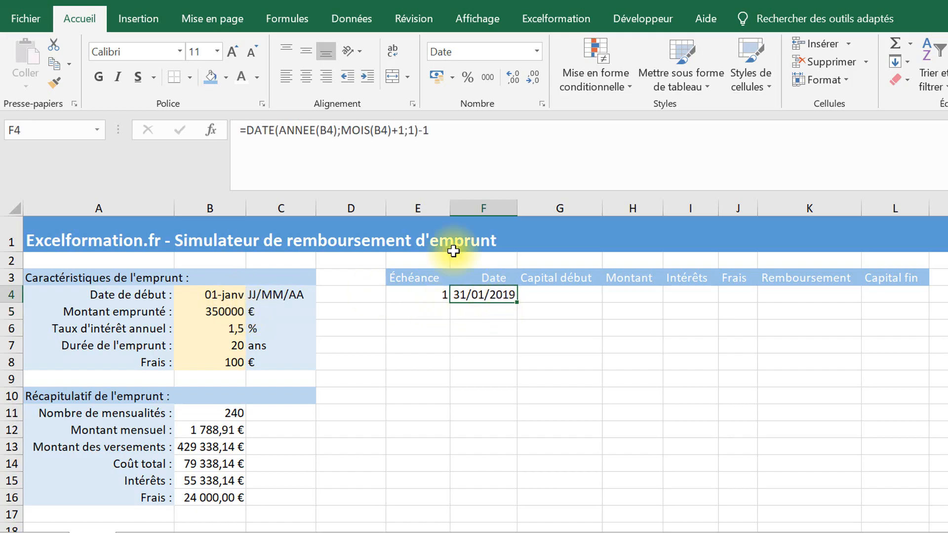
click(329, 129)
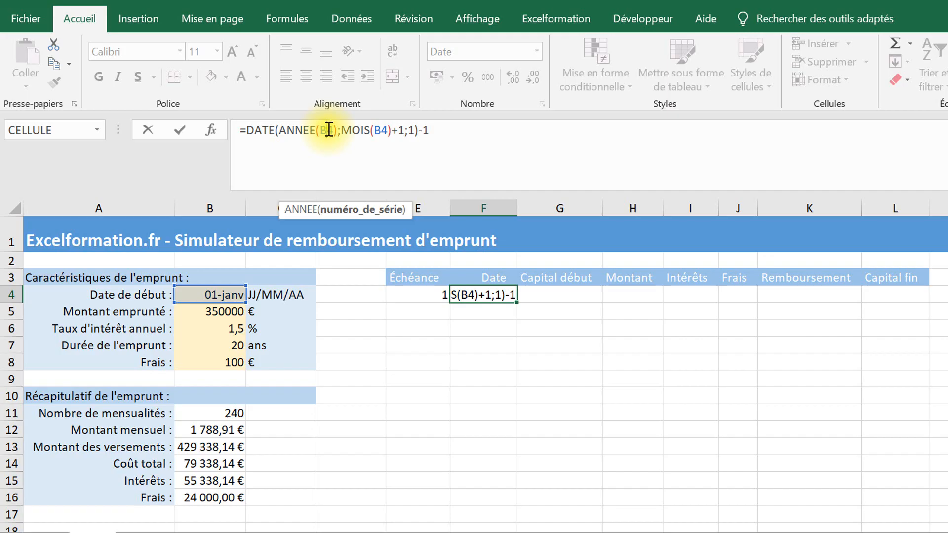
key(alt)
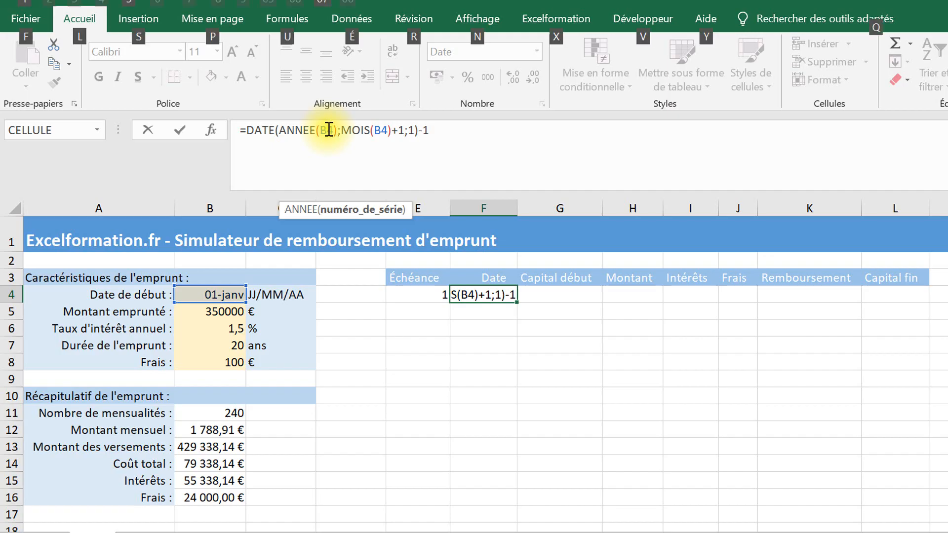
click(328, 130)
key(F4)
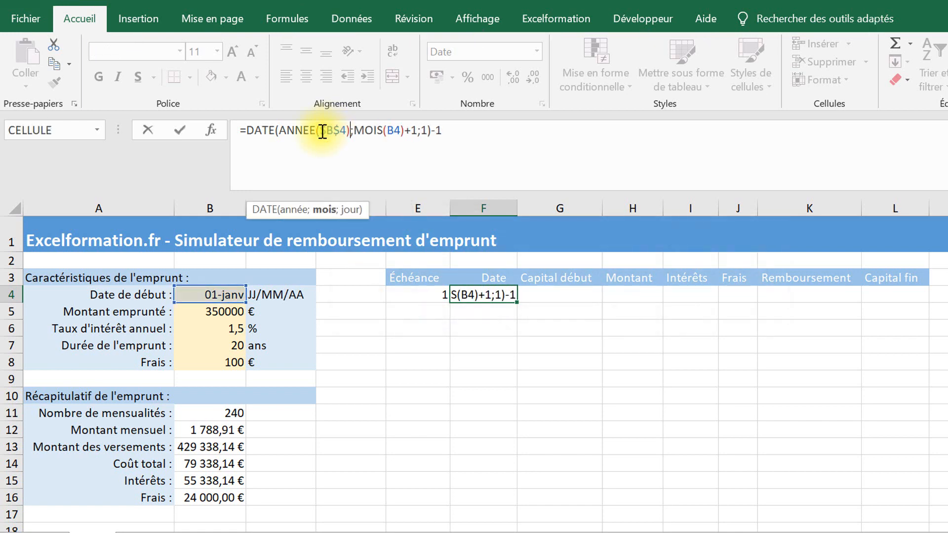
key(Right)
key(Right)
key(Right)
key(Right)
key(Right)
key(Right)
key(Right)
key(F4)
key(Return)
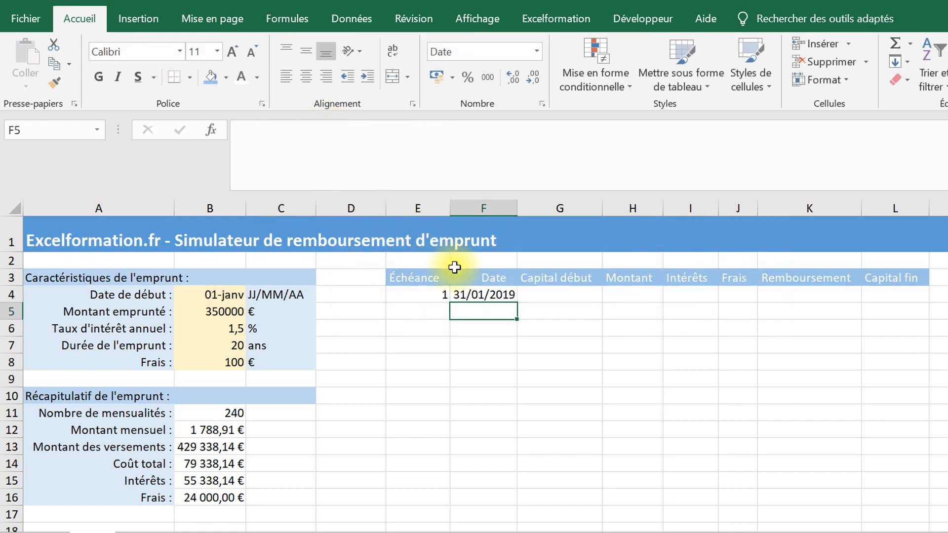
- Link the first instalment's Capital début in G4 to the borrowed amount with =B5
click(571, 295)
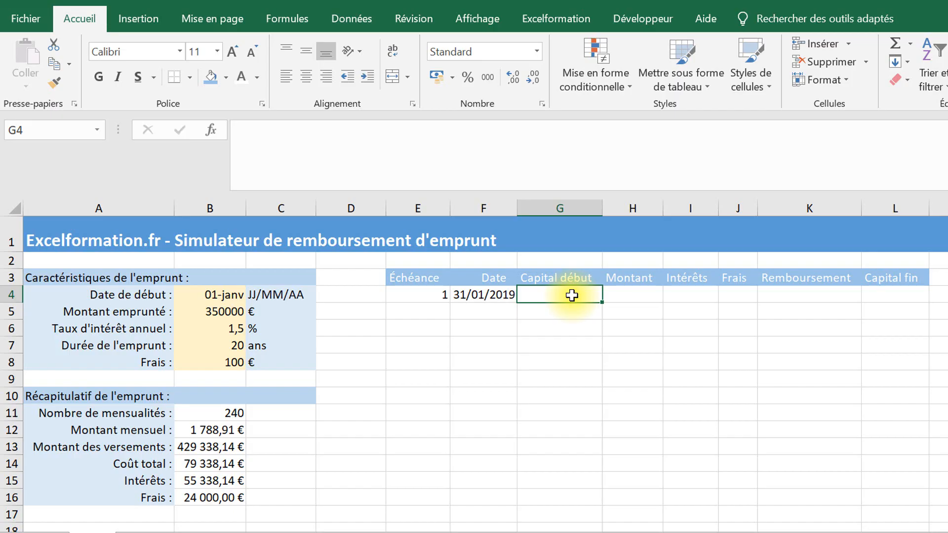
text(=)
scroll(571, 295, right, 1)
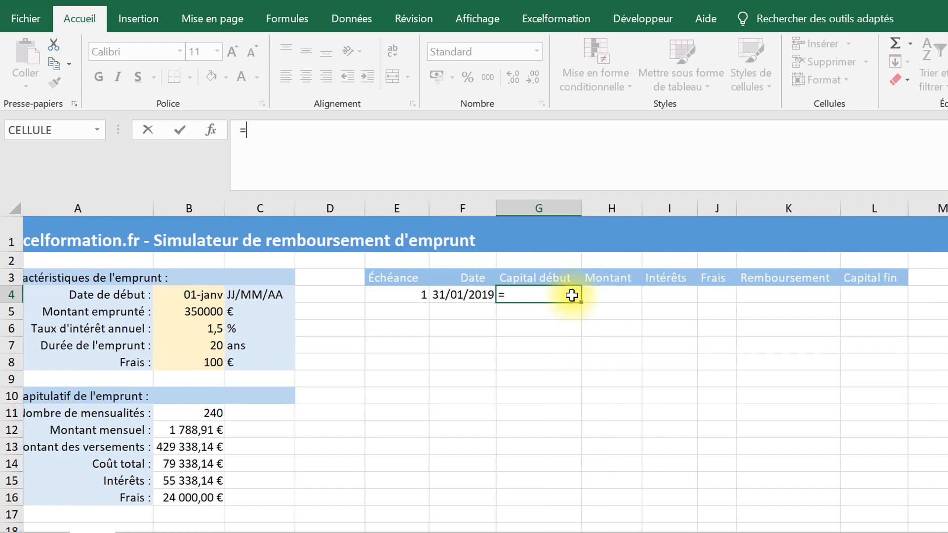
scroll(571, 295, left, 1)
click(211, 315)
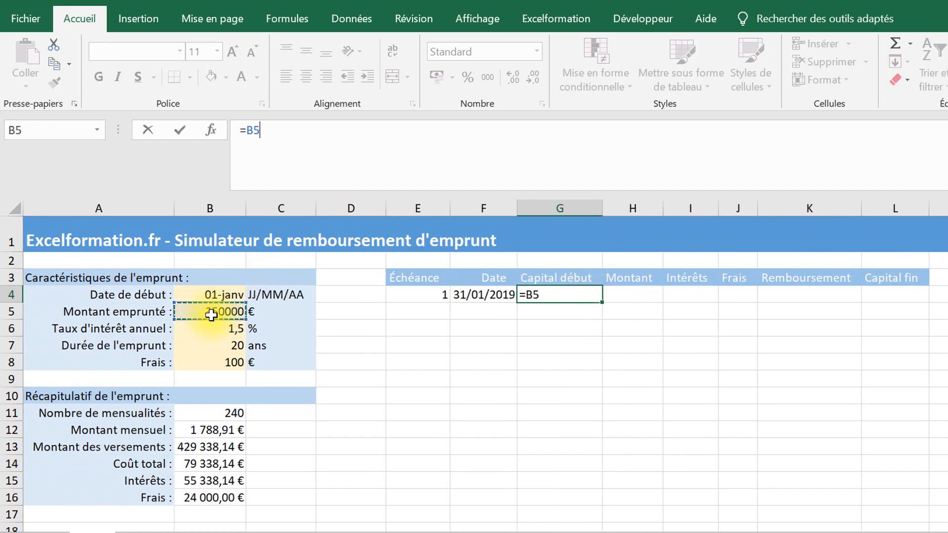
key(Tab)
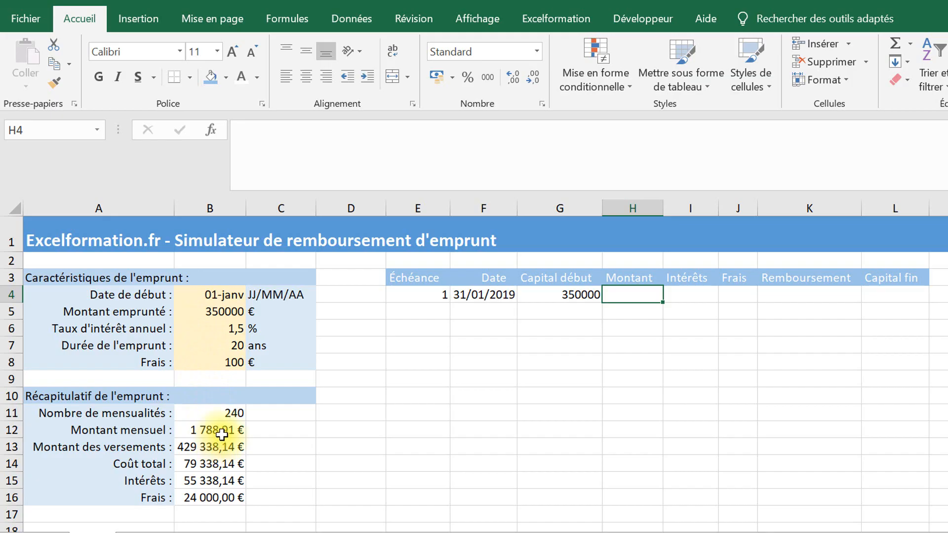
- Link the first instalment's Montant in H4 to the monthly amount with the absolute reference =$B$12
text(=)
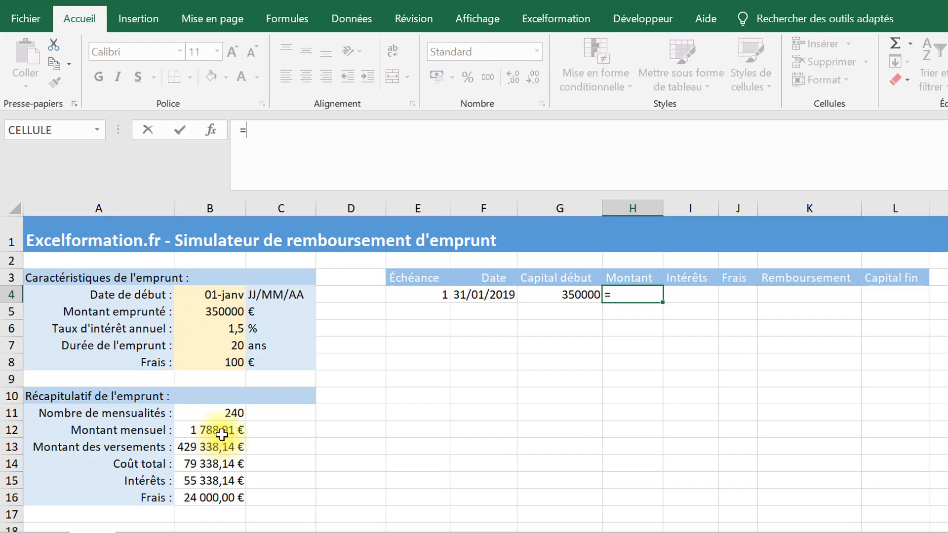
click(221, 434)
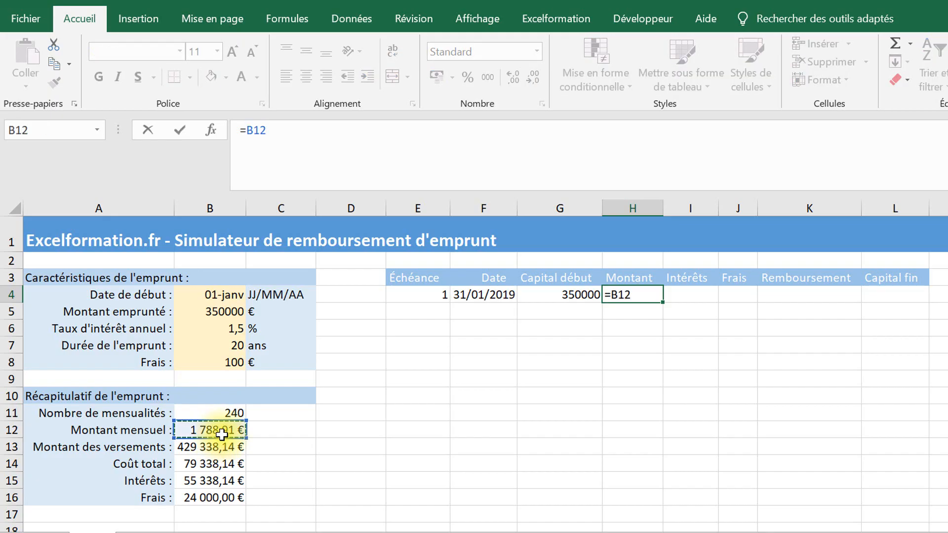
click(249, 132)
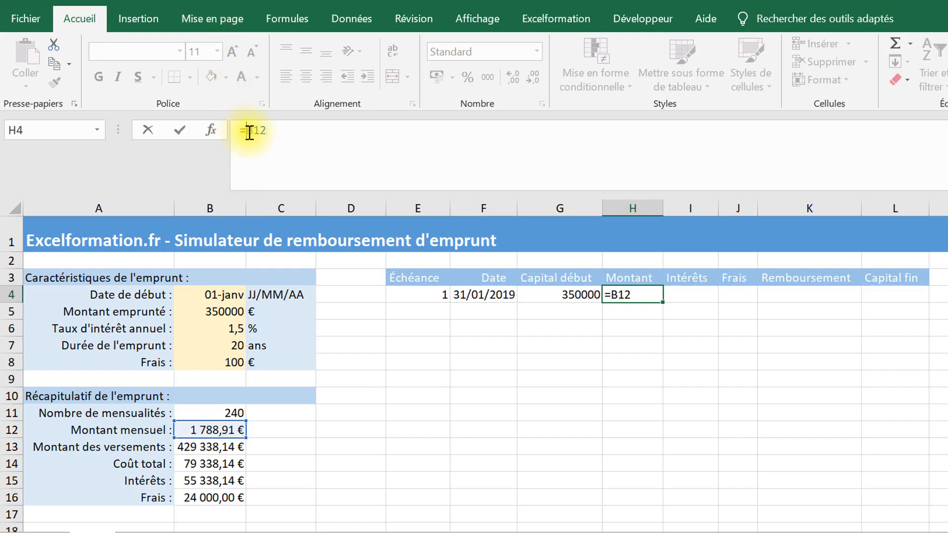
text($B$)
key(Tab)
- Calculate the first instalment's Intérêts in I4 with the formula =G4*B6/100/12
text(=)
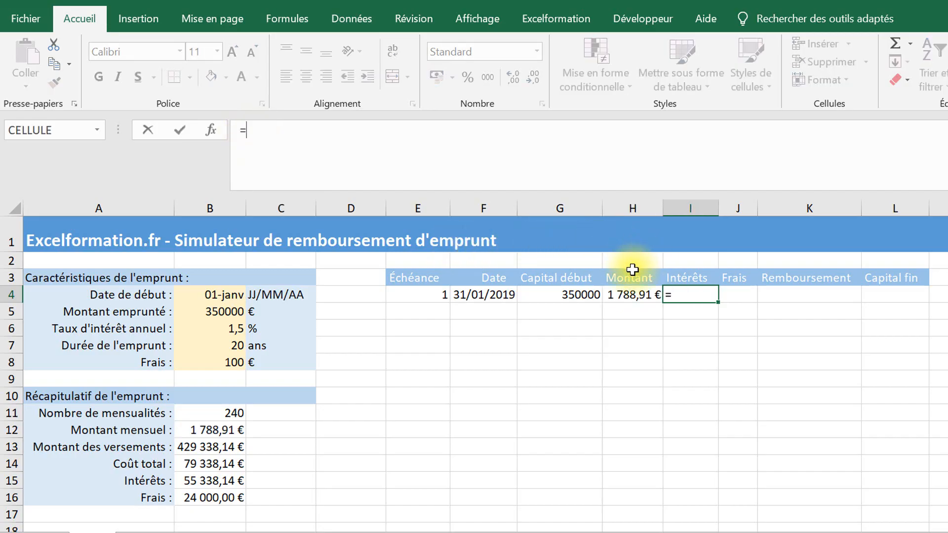
click(563, 294)
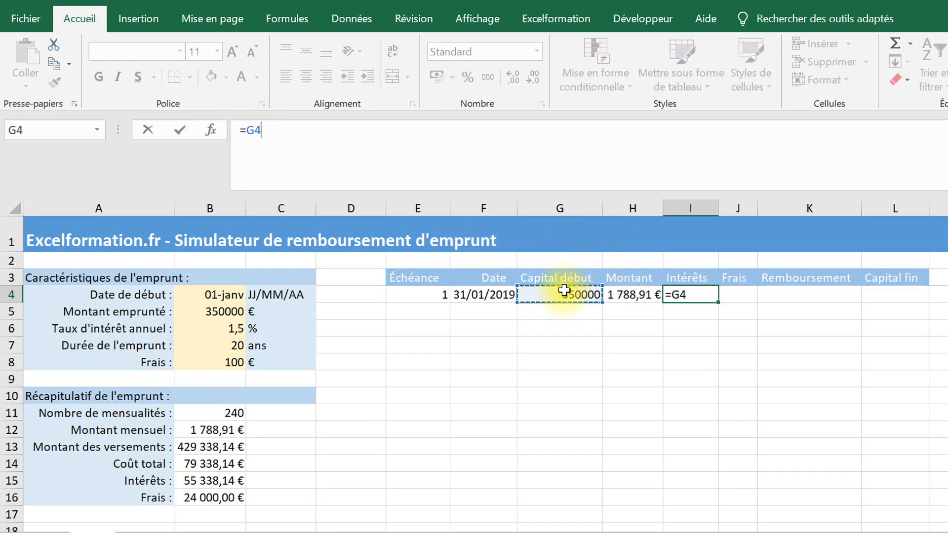
text(*)
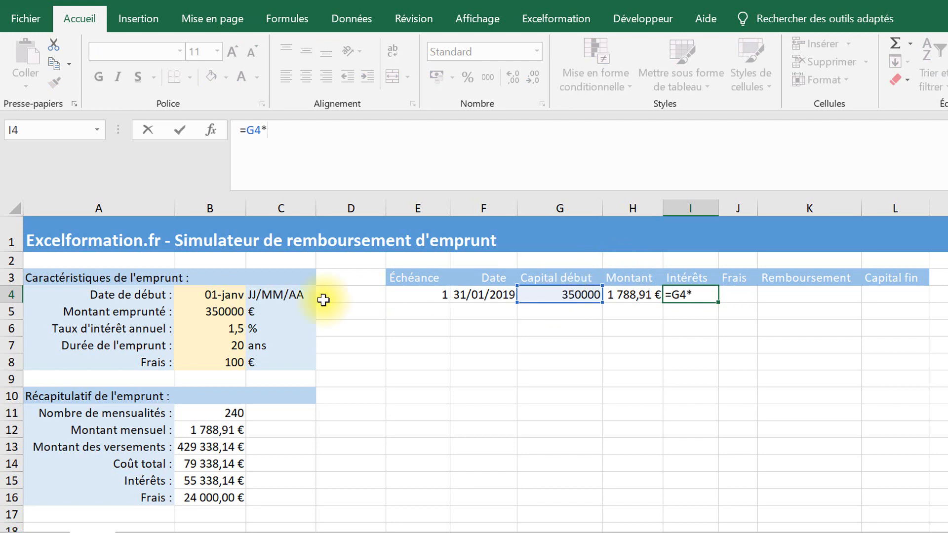
click(220, 330)
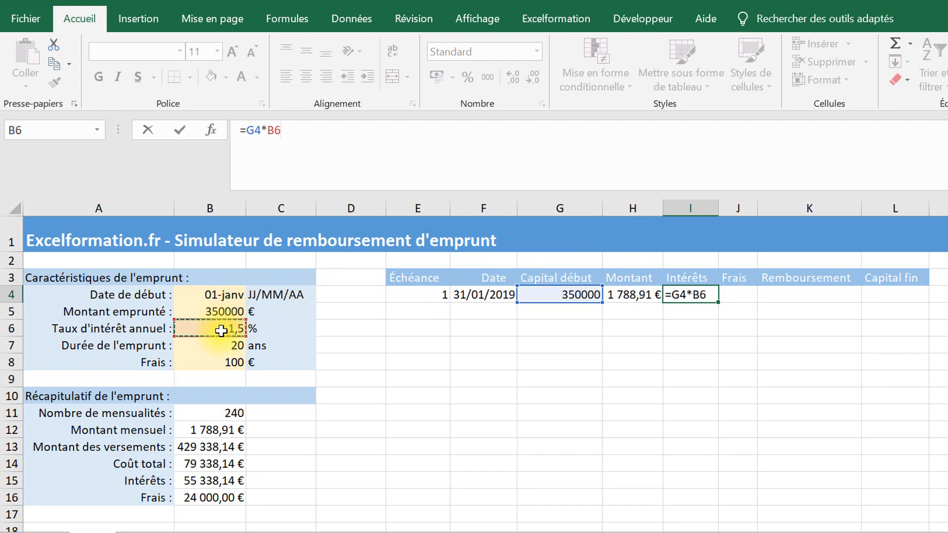
text(/100)
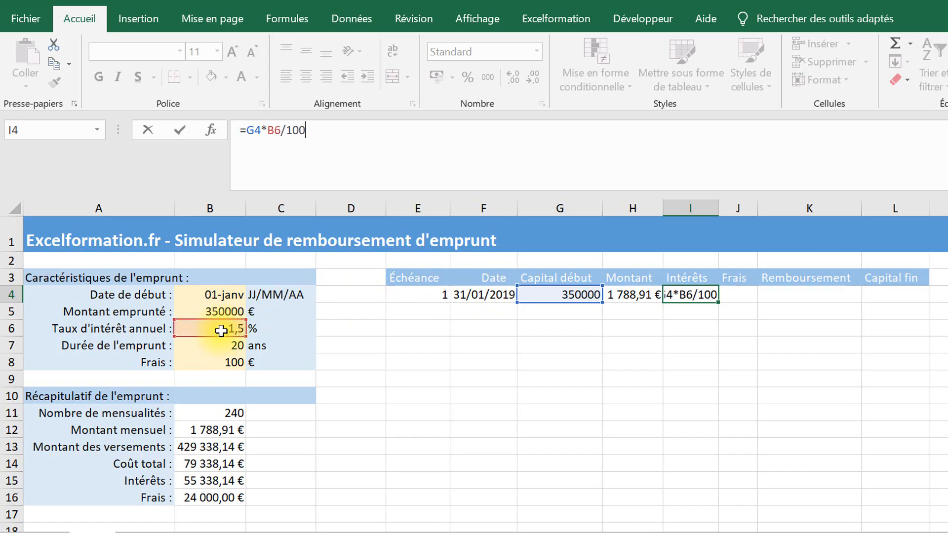
text(/12)
key(Return)
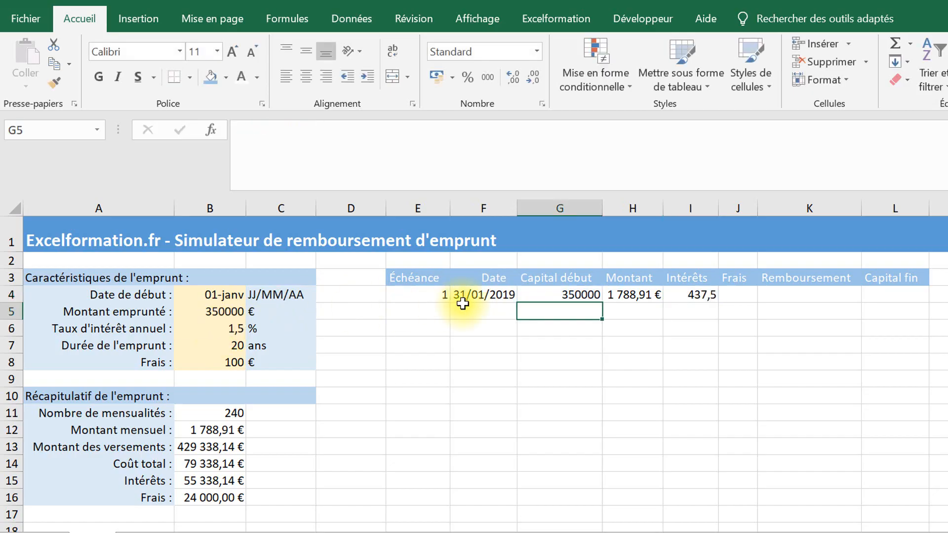
- Link the first instalment's Frais in J4 to the fee input with the absolute reference =$B$8
click(732, 291)
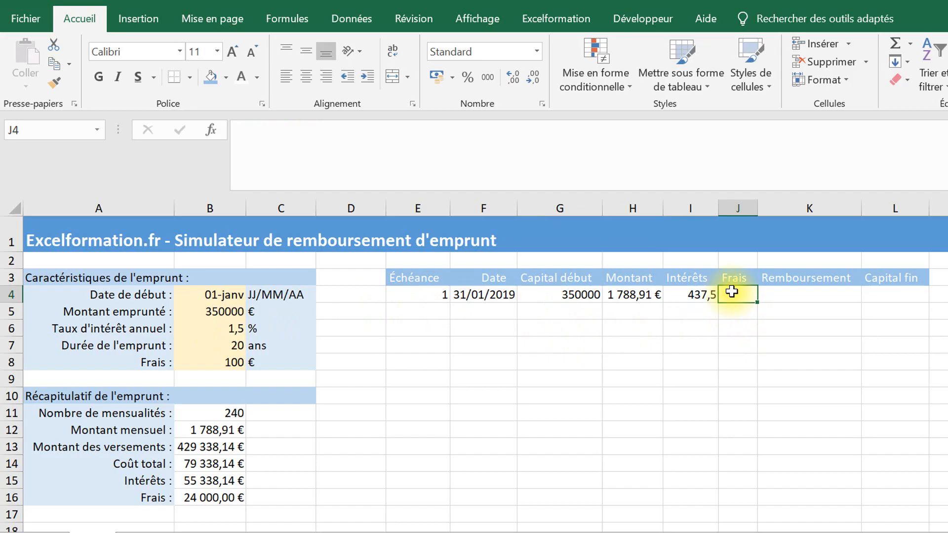
text(=)
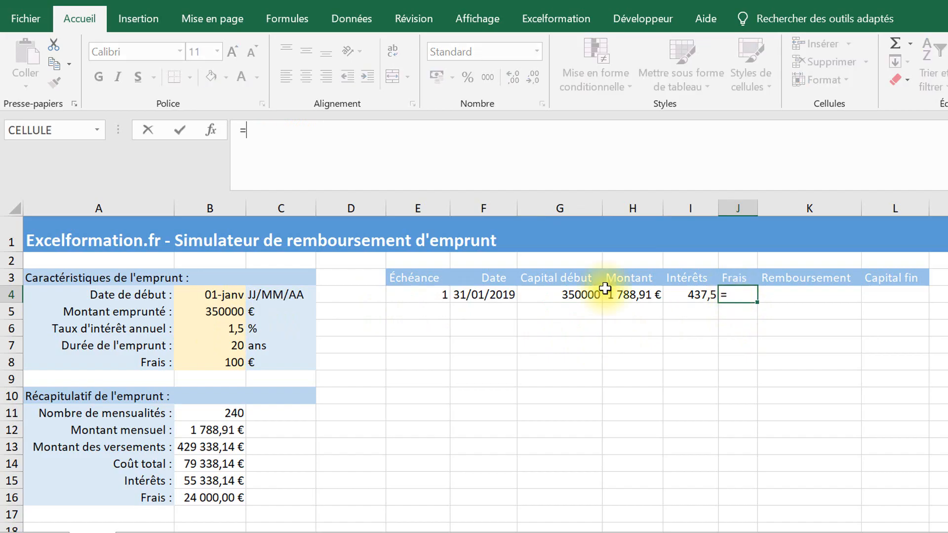
click(228, 361)
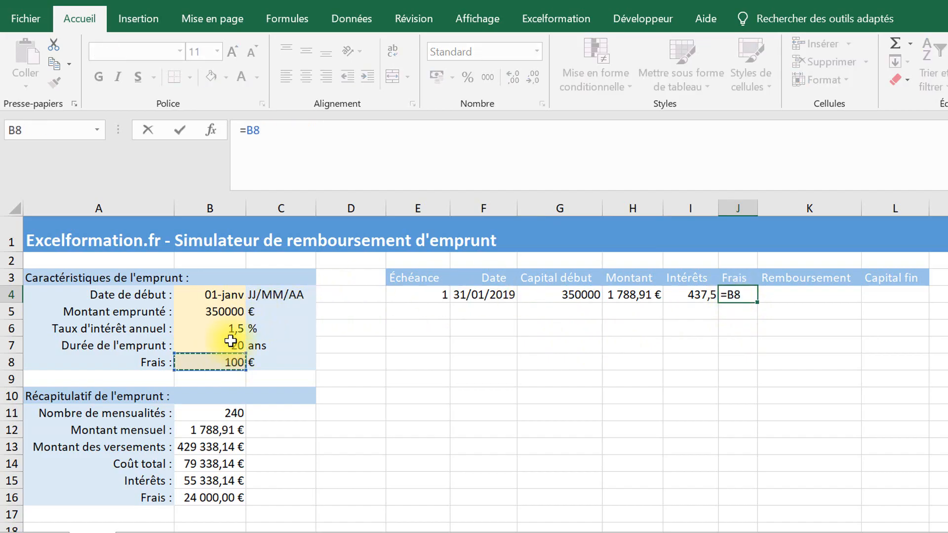
click(246, 133)
text($B$)
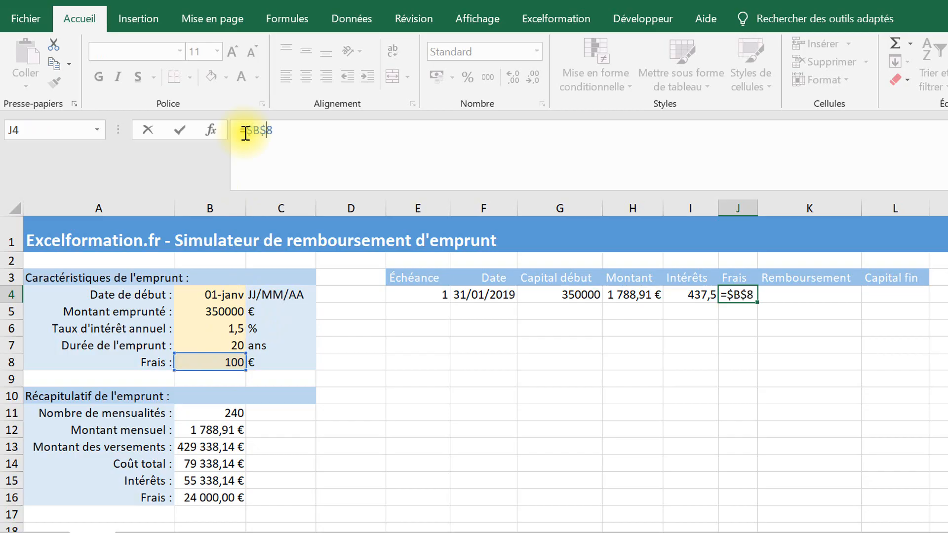
key(Tab)
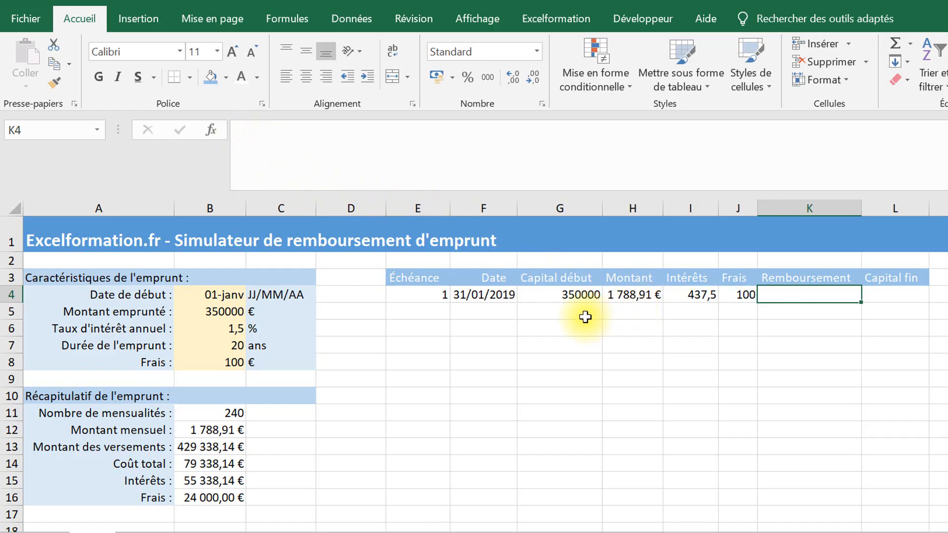
- Calculate the first instalment's Remboursement in K4 with the formula =H4-I4-J4
text(=)
key(Left)
key(Left)
key(Left)
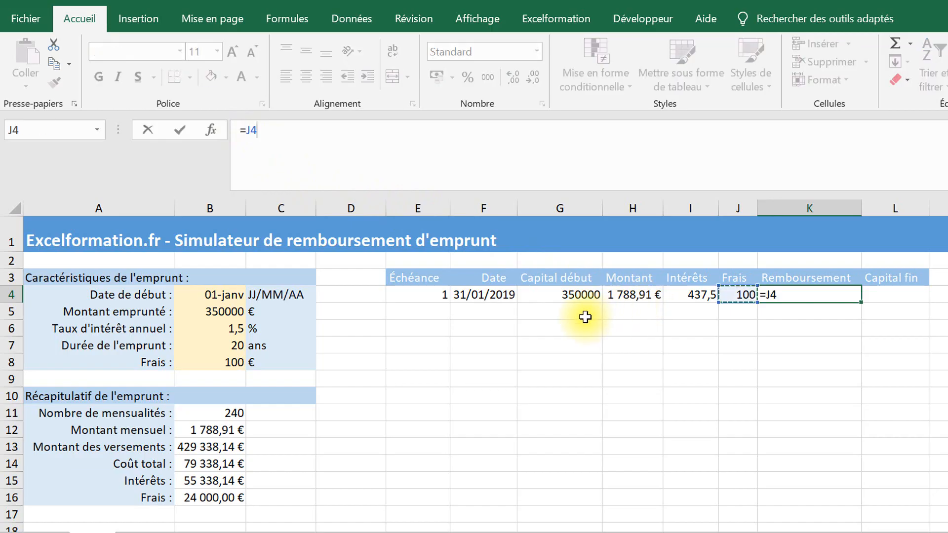
text(-)
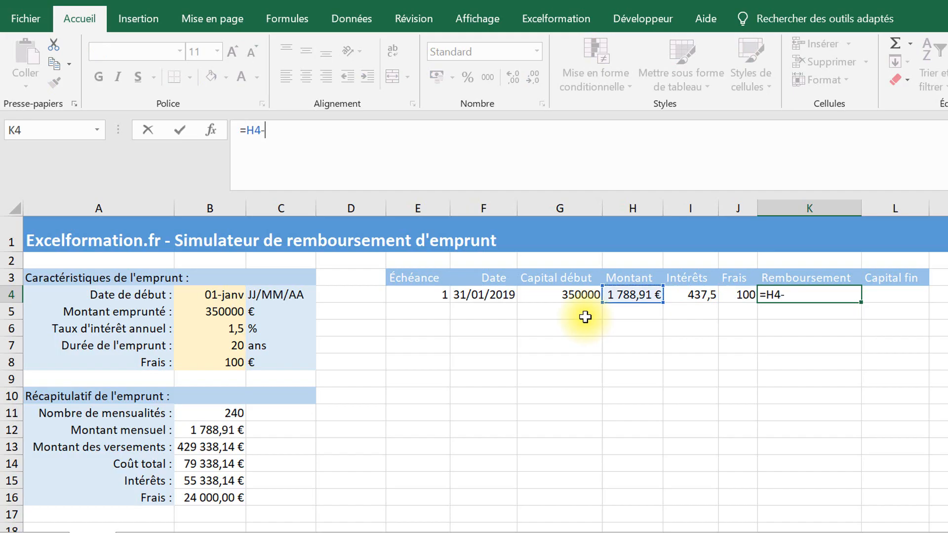
key(Left)
key(Left)
text(-)
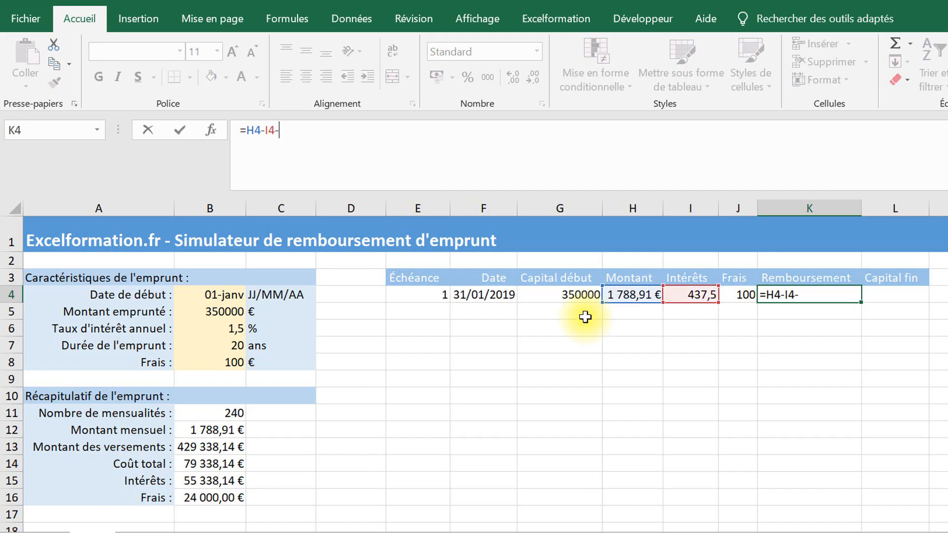
key(Left)
key(Tab)
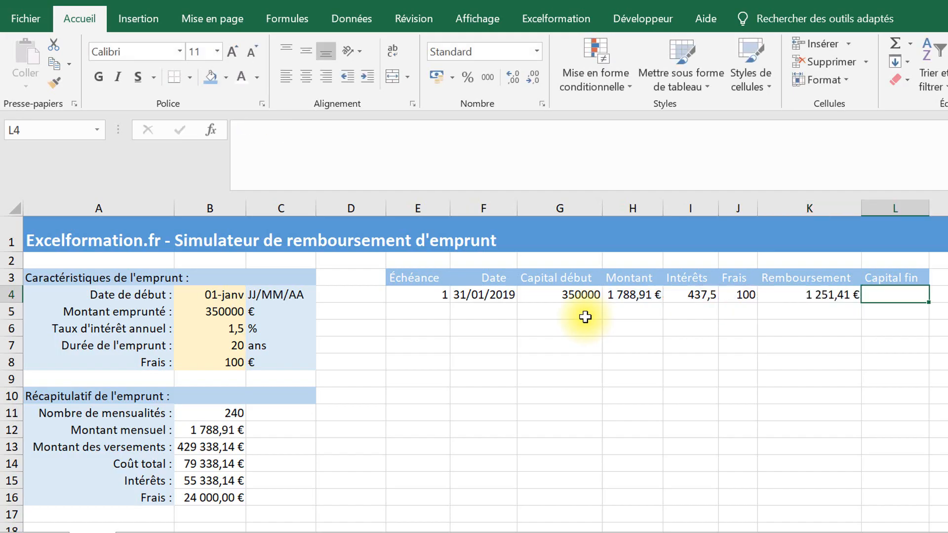
- Calculate the first instalment's Capital fin in L4 with the formula =G4-K4
text(=)
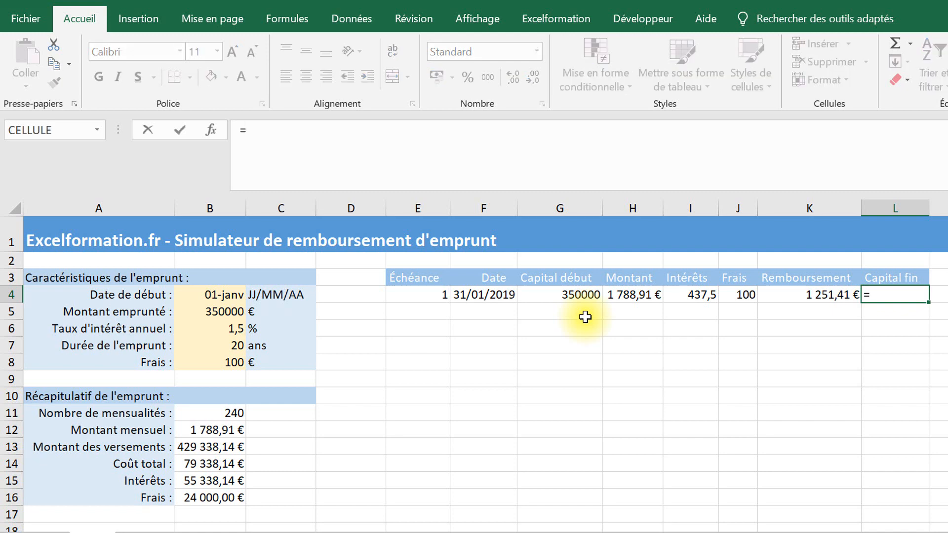
key(Left)
key(Left)
key(Left)
key(Left)
key(Left)
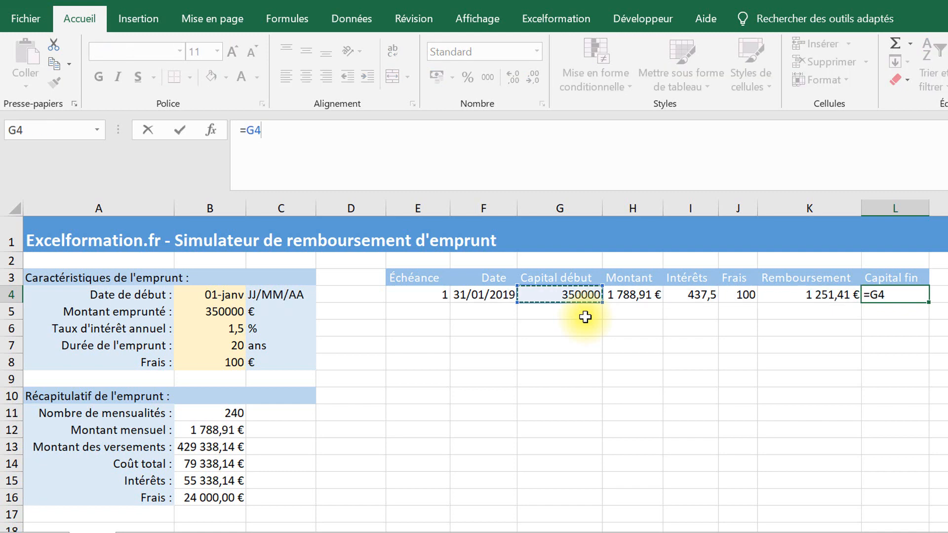
text(-)
key(Left)
key(Return)
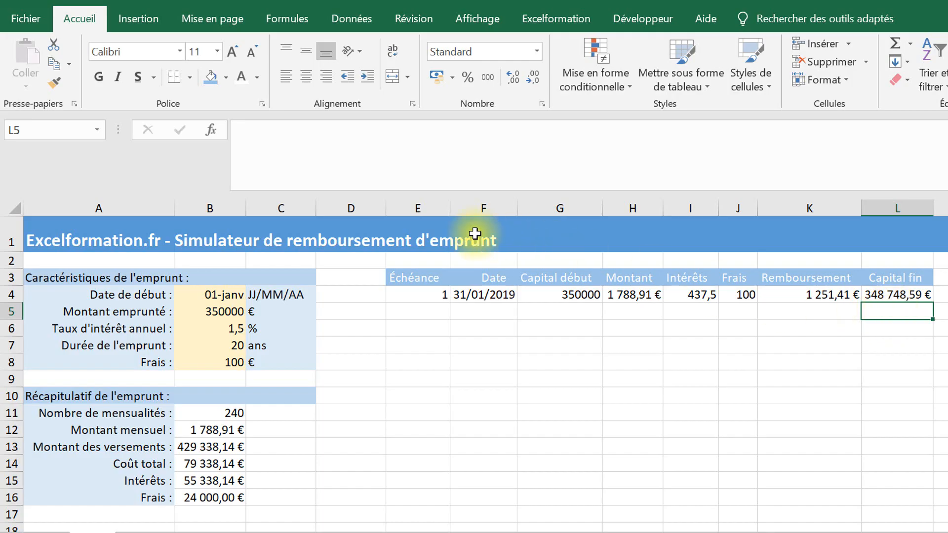
- Number the second instalment in E5 with the formula =E4+1
click(416, 313)
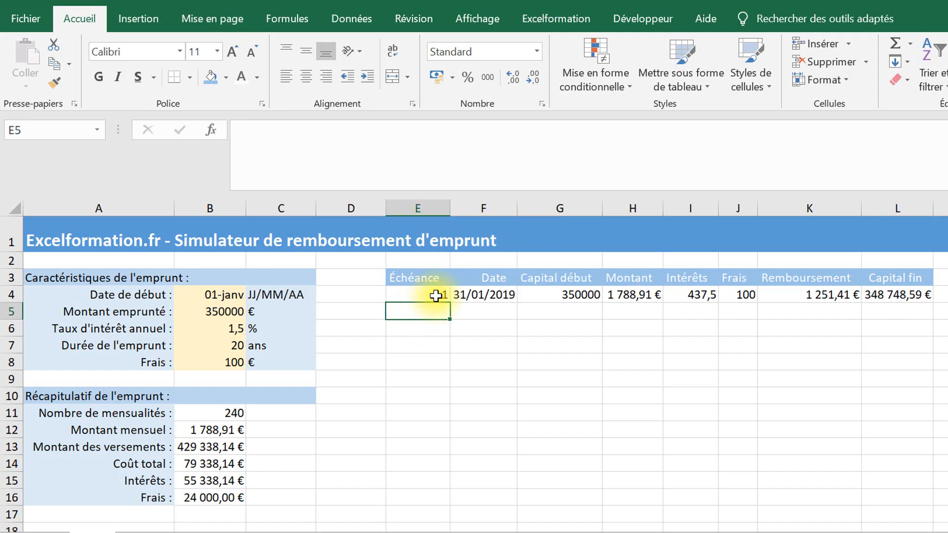
text(=)
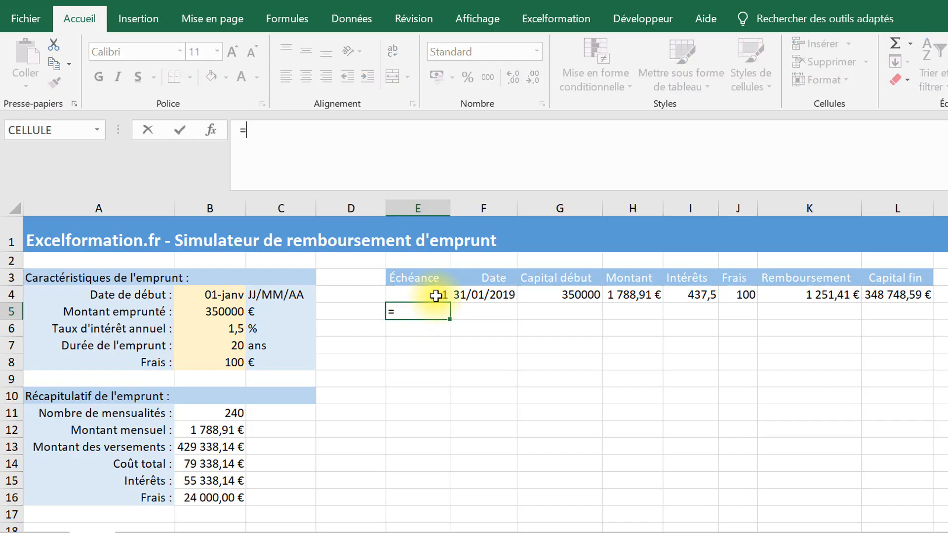
click(435, 296)
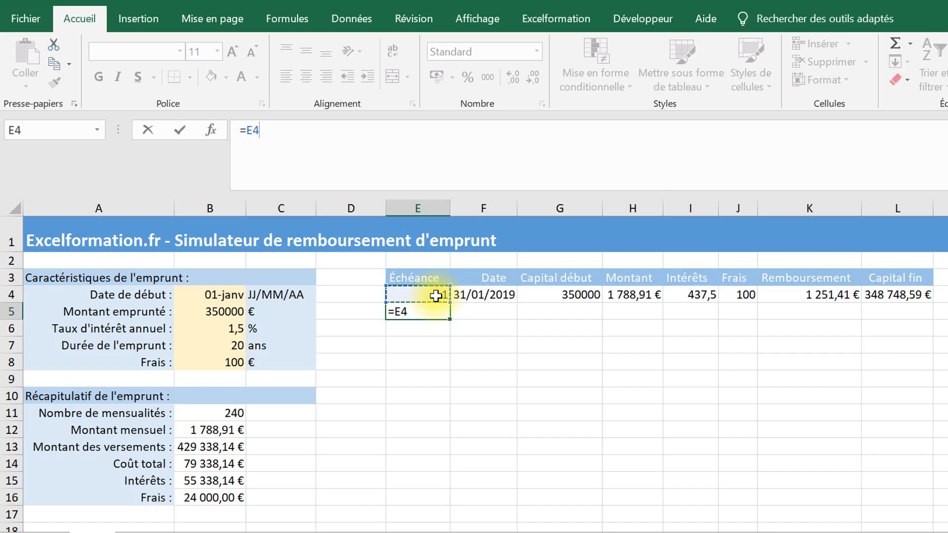
text(+1)
key(Tab)
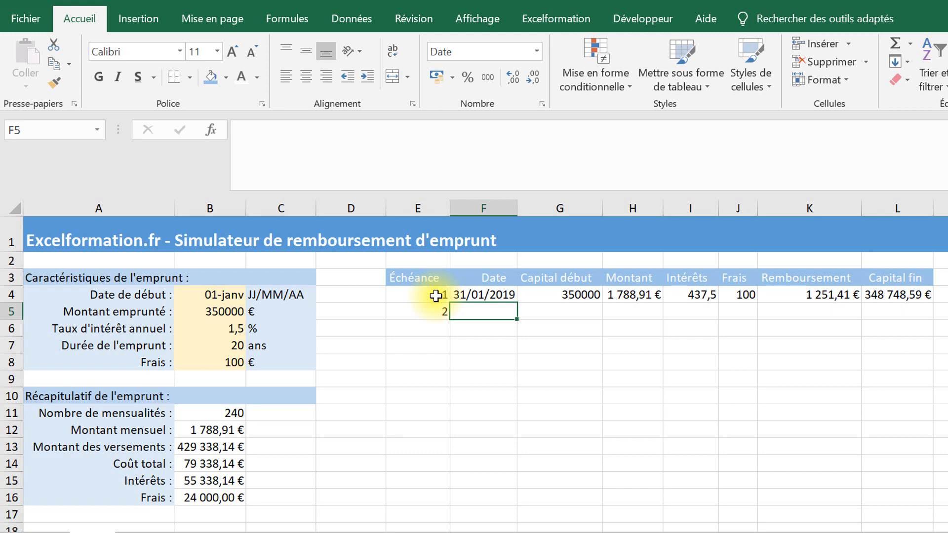
- Reuse the F4 date formula in F5, replacing the 1 added to MOIS($B$4) with a reference to E5
key(Up)
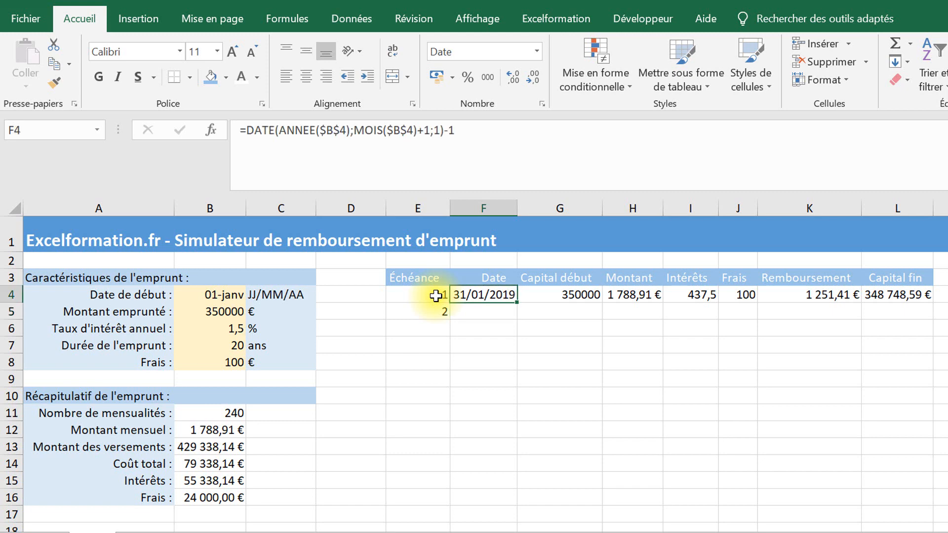
key(Down)
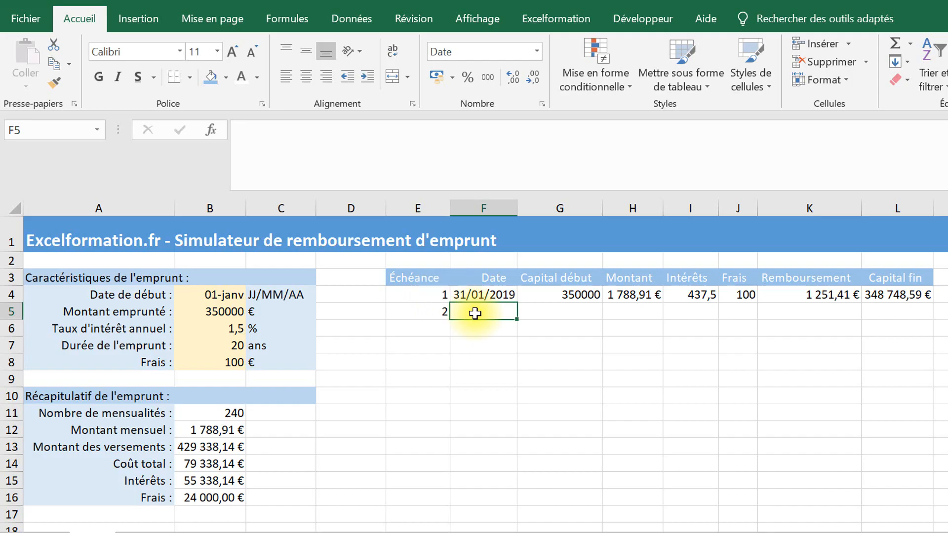
key(ctrl+v)
click(427, 129)
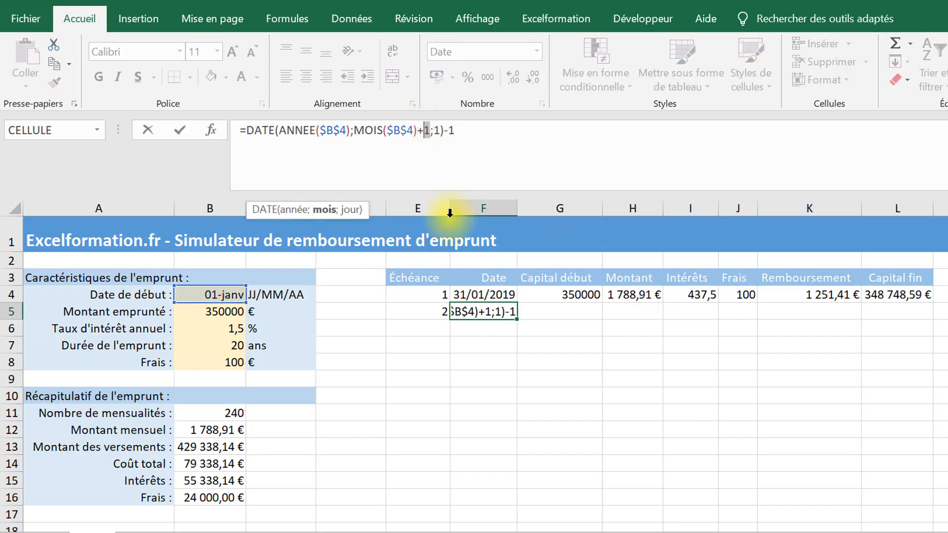
click(422, 310)
key(Return)
- Link the second instalment's Capital début in G5 to the previous closing capital with =L4, and display it with four decimals
click(591, 312)
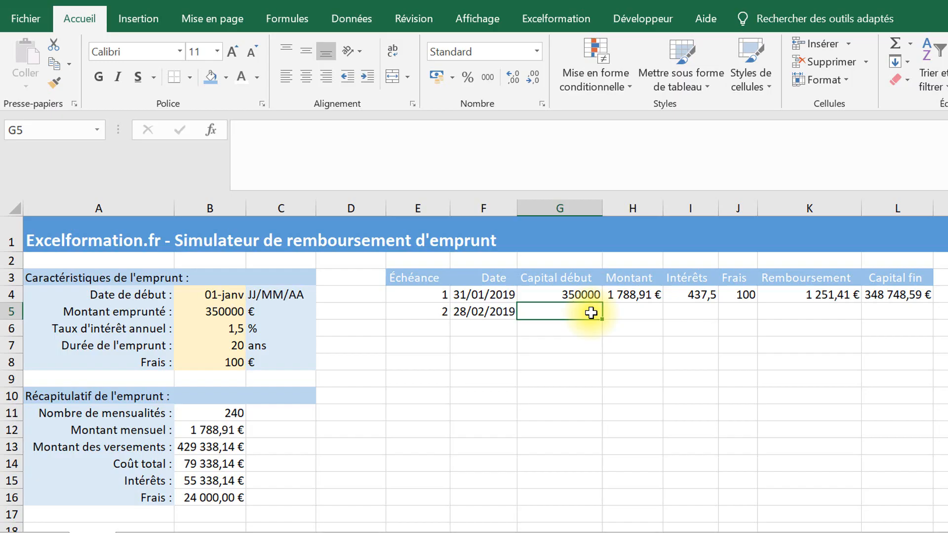
text(=)
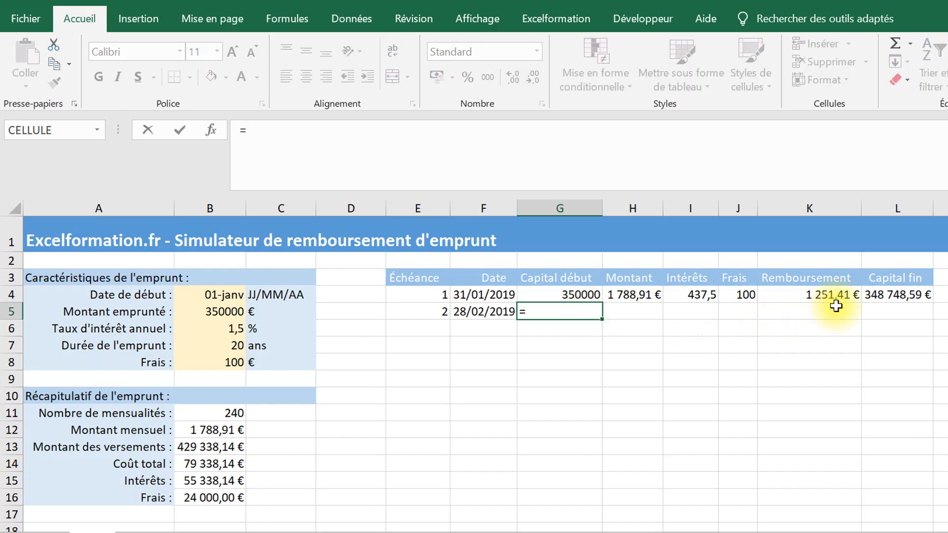
click(889, 295)
key(ctrl+Return)
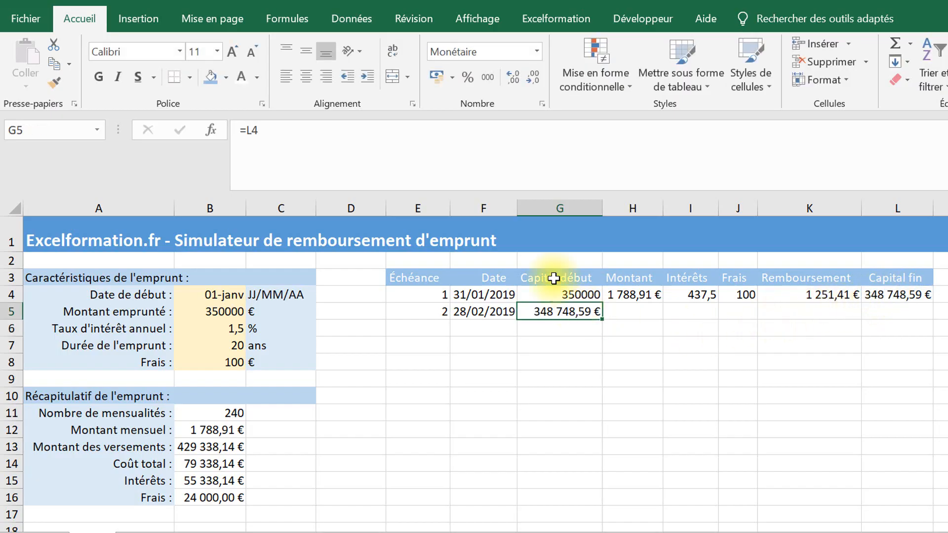
double_click(514, 77)
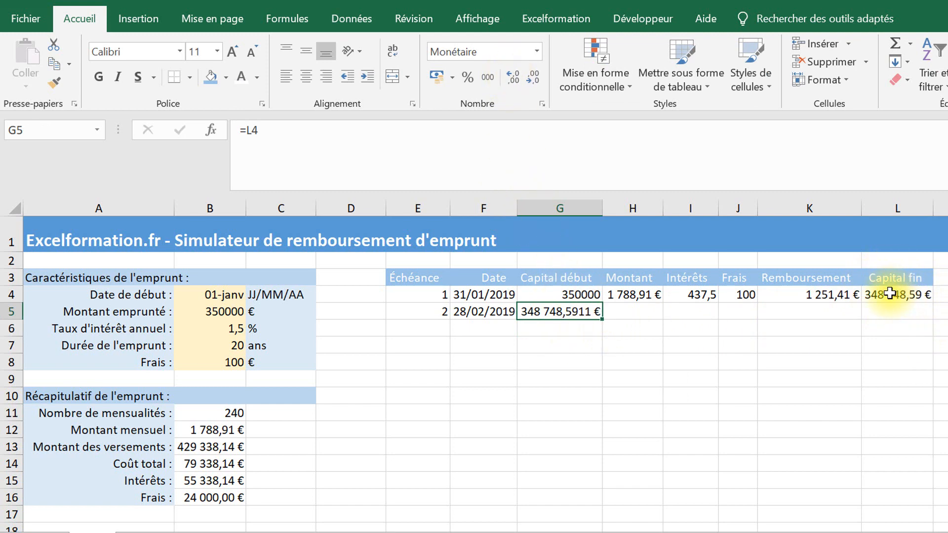
- Round the first instalment's Capital fin in L4 to two decimals with =ARRONDI(G4-K4;2)
click(906, 292)
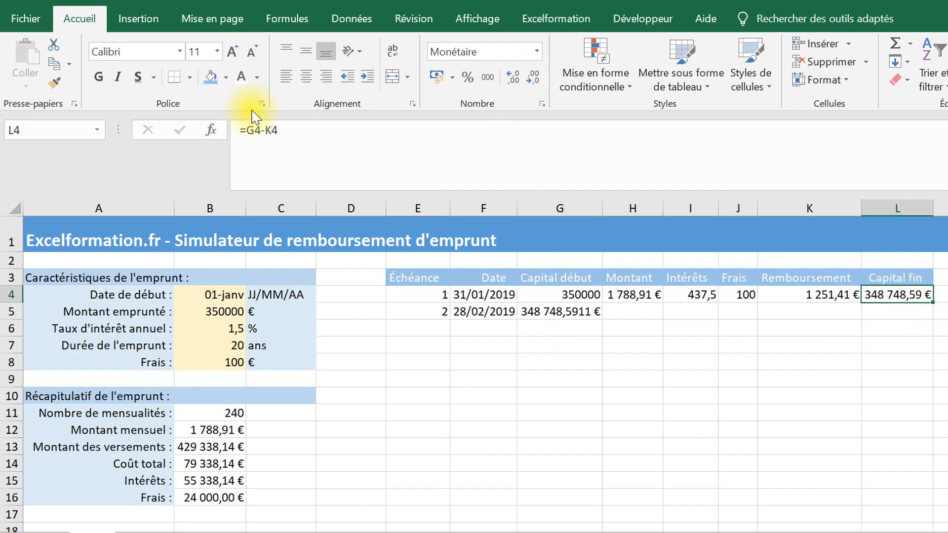
click(247, 129)
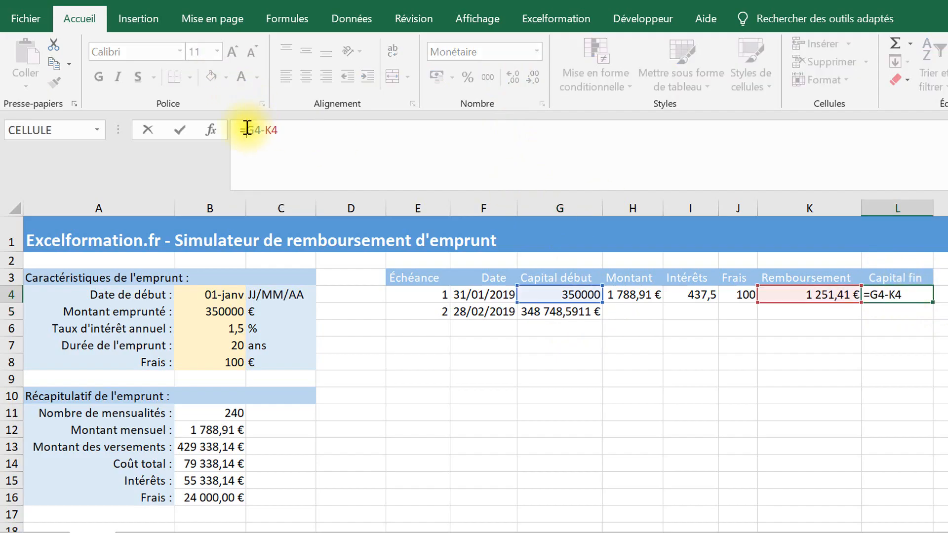
text(arrondi(G4-K4)
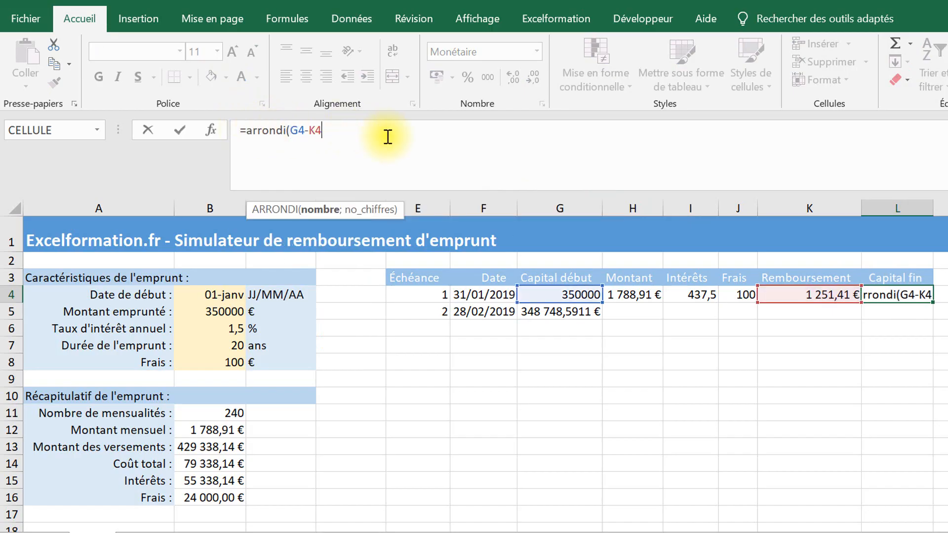
text(;2)
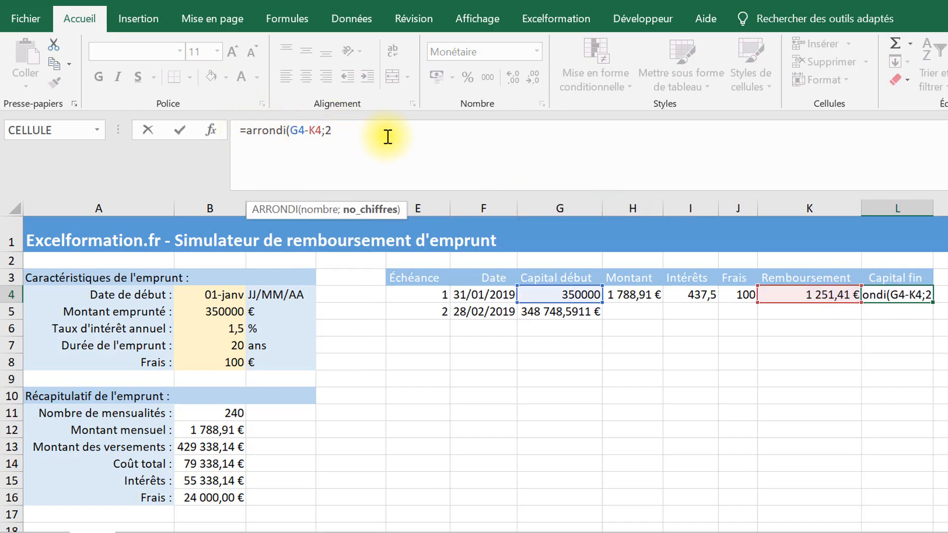
text())
key(Return)
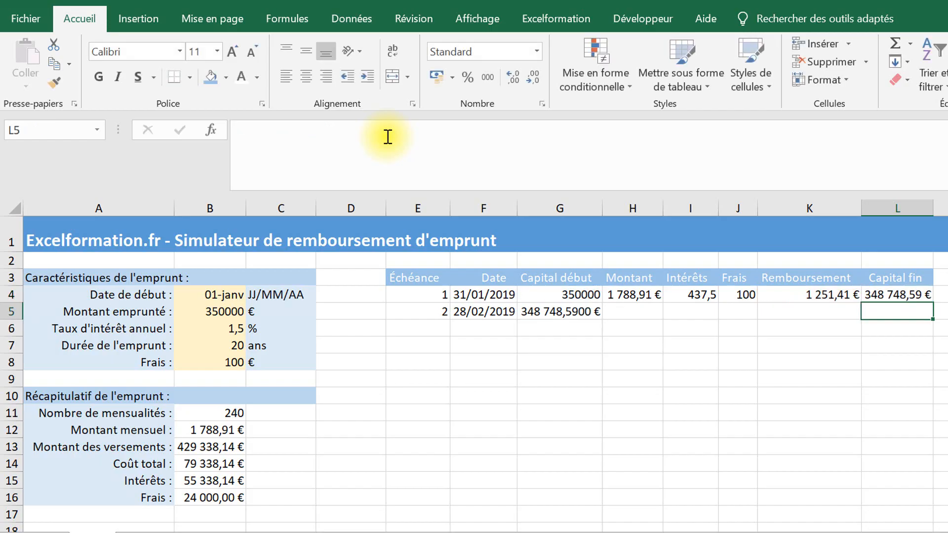
- Reduce the display of the Capital début in G5 to two decimals
click(572, 315)
click(533, 77)
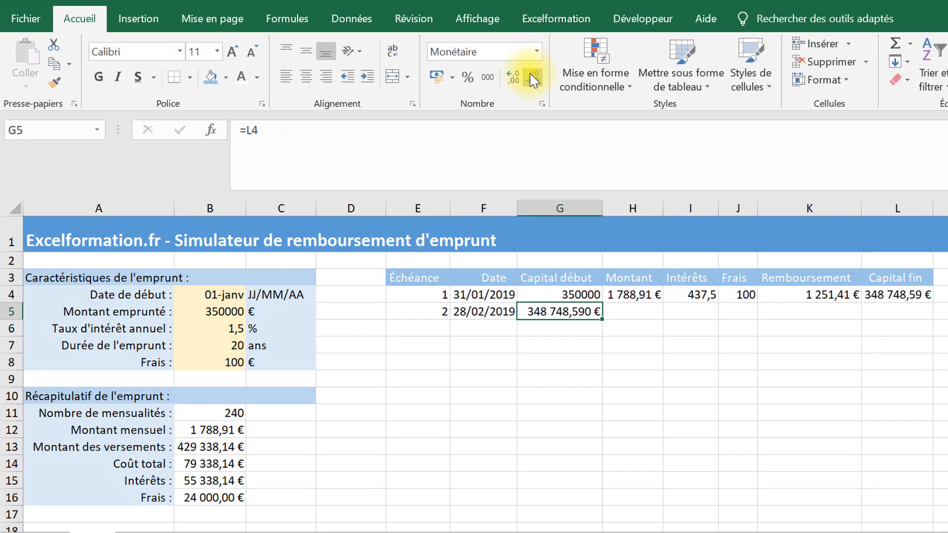
click(533, 76)
- Fill the first instalment's formulas from H4:L4 down into H5:L5 for the second instalment
click(638, 309)
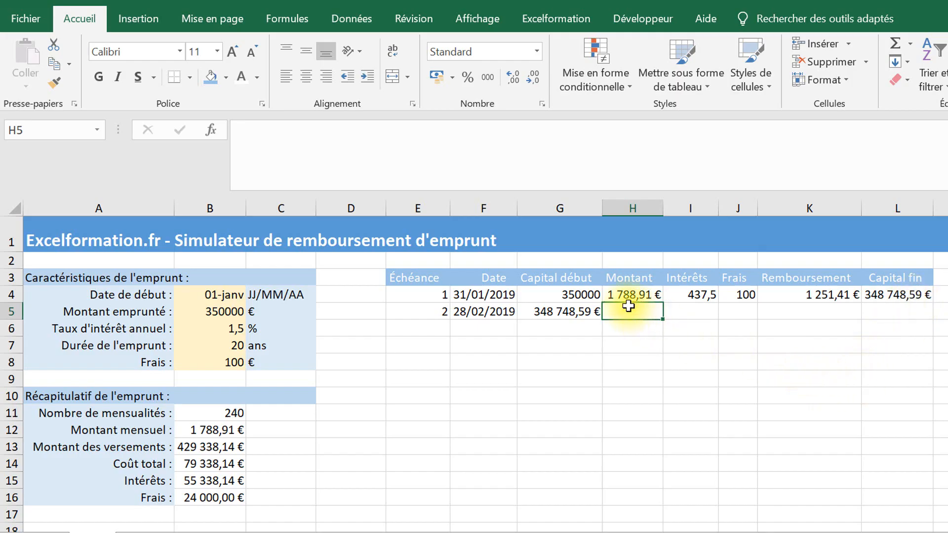
drag(629, 315, 890, 311)
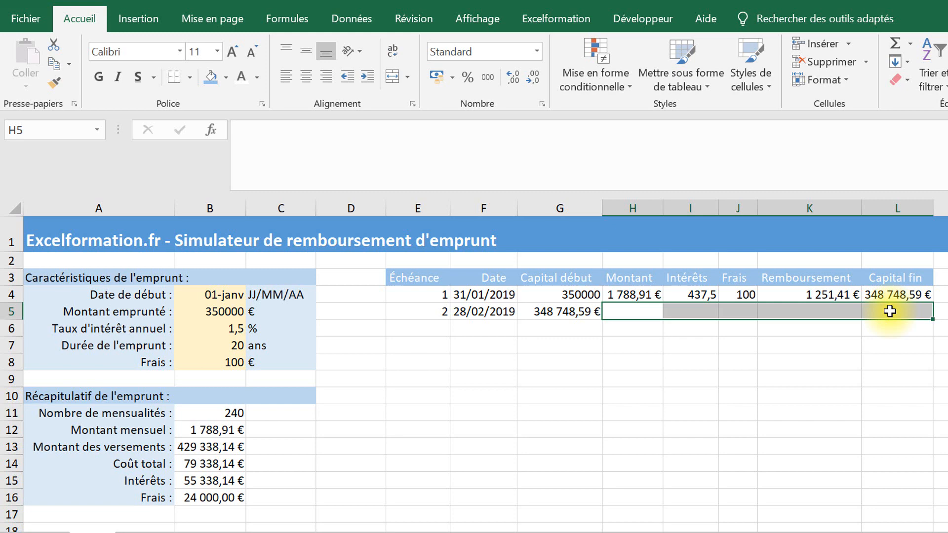
key(ctrl+d)
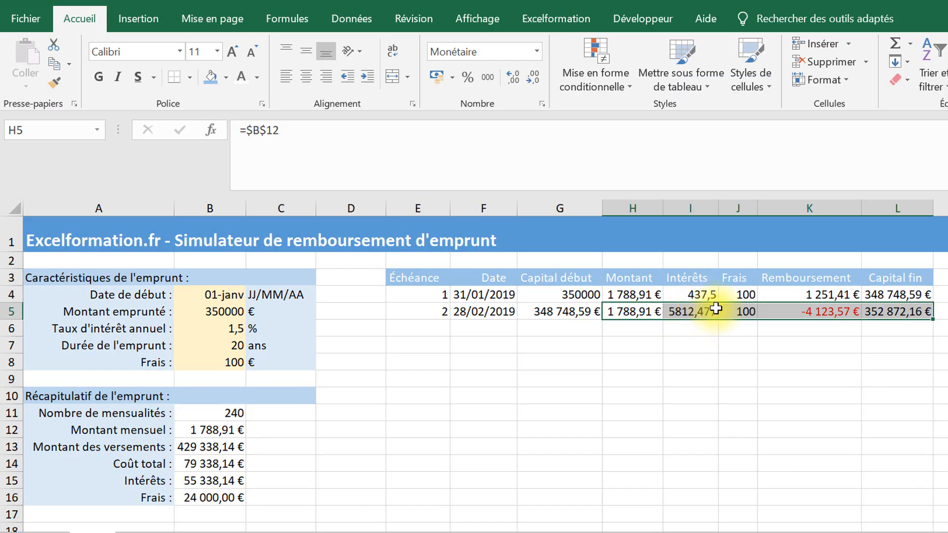
- Make the annual rate reference in the Intérêts formula absolute in I4 with =G4*$B$6/100/12, and fill it down into I5
click(701, 294)
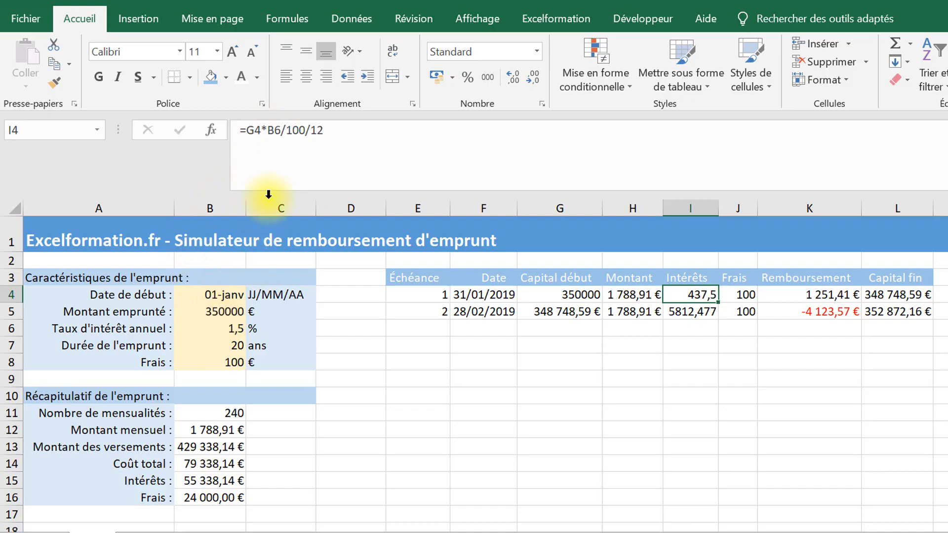
click(271, 134)
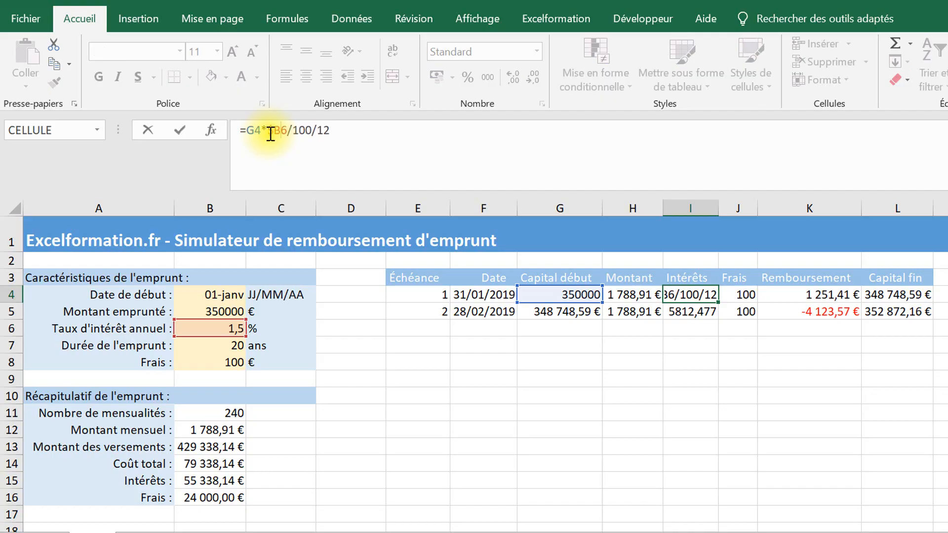
key(F4)
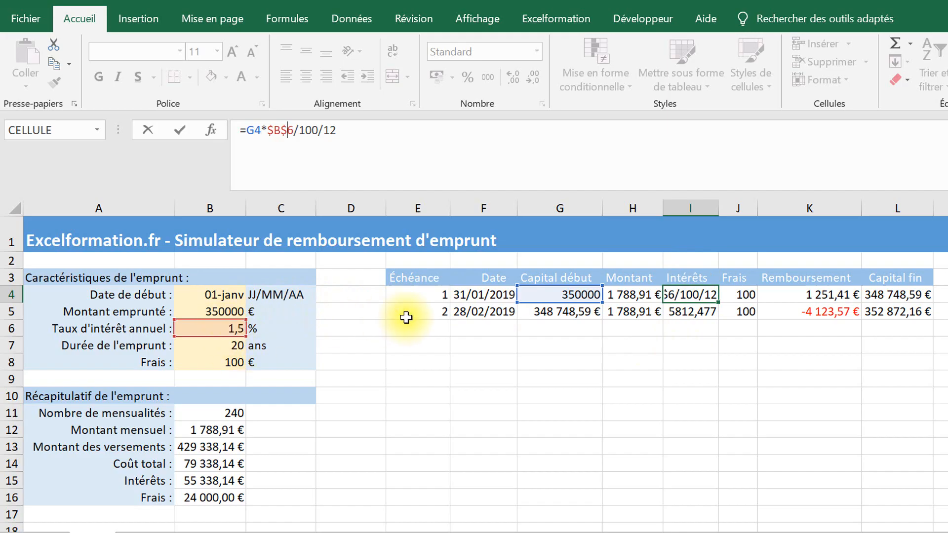
key(Return)
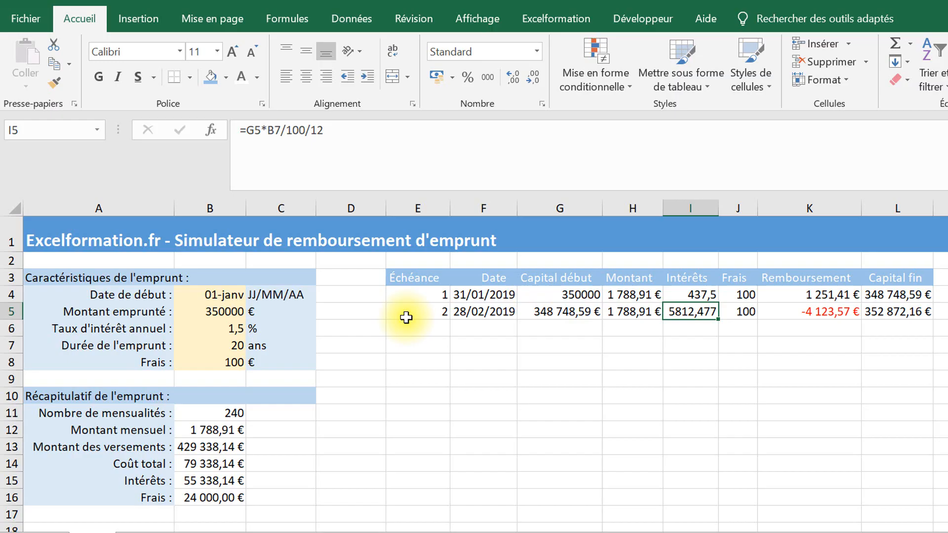
key(ctrl+b)
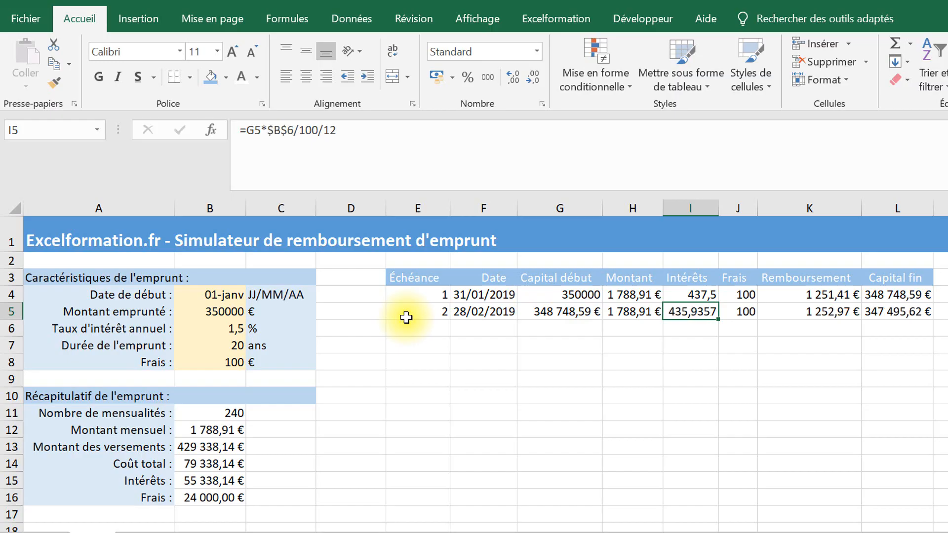
- Copy the currency format of G5 onto G4:L5 and widen the Frais column to fit its contents
click(550, 312)
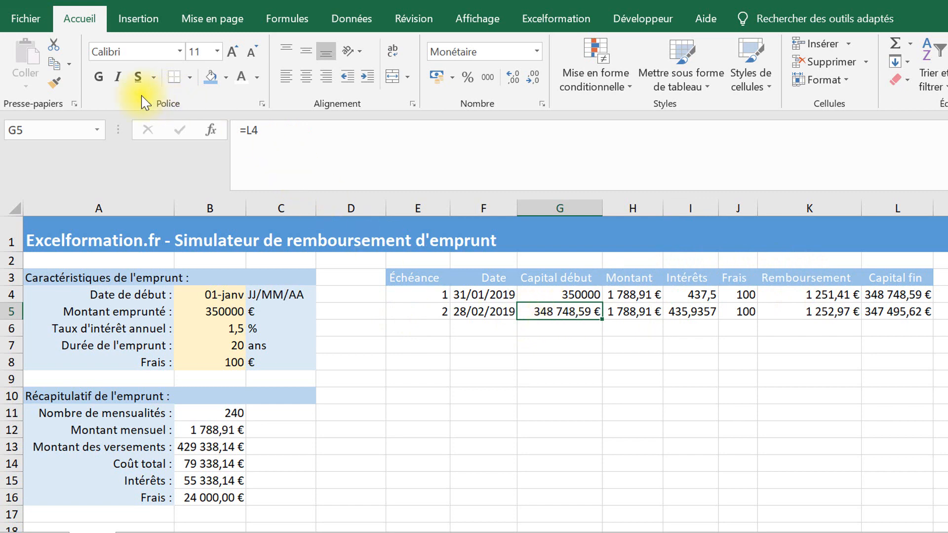
click(54, 83)
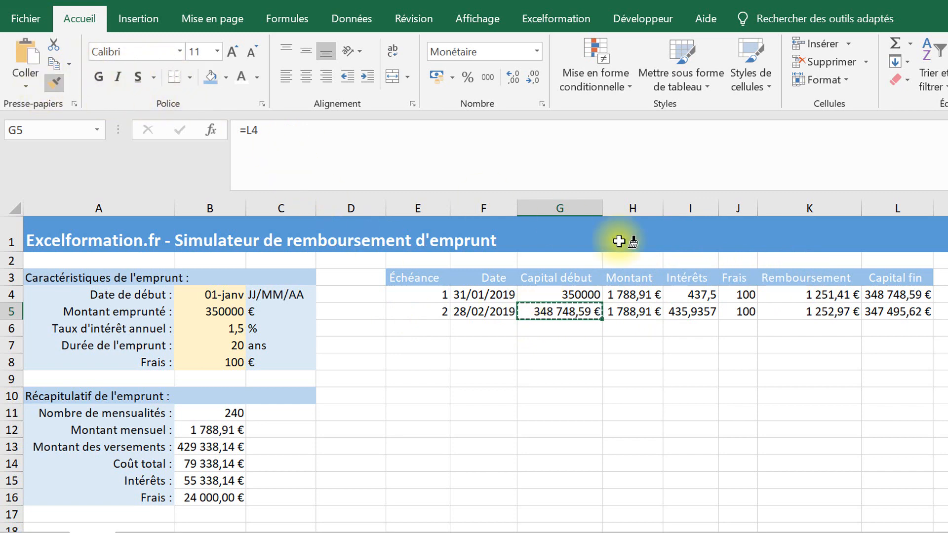
mouse_move(575, 294)
mouse_down()
mouse_move(875, 321)
mouse_move(890, 311)
mouse_up()
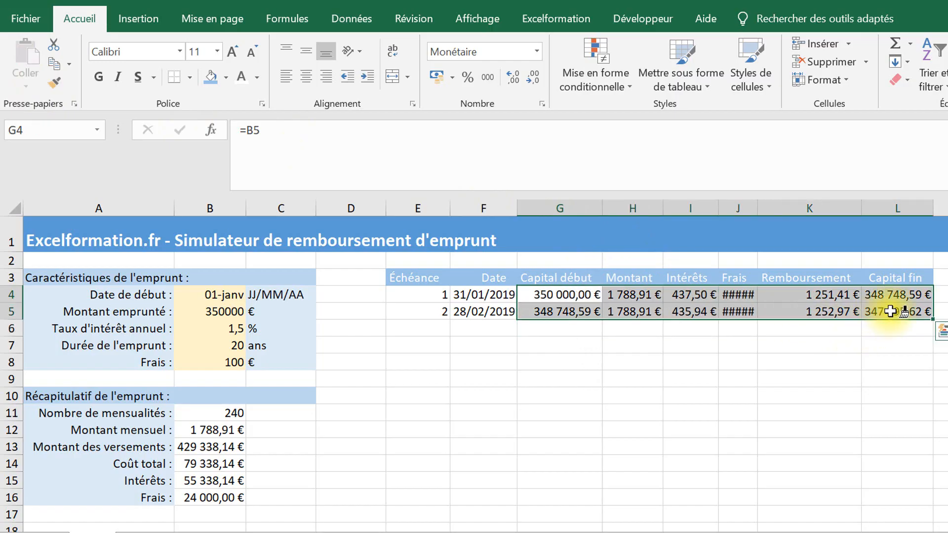
double_click(760, 203)
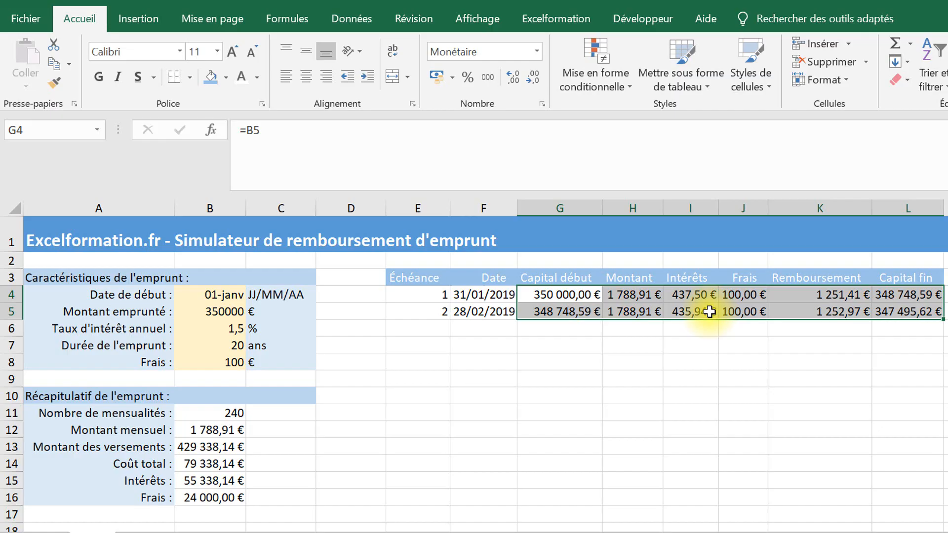
- Fill the second instalment's formulas in E5:L5 down to row 302, giving 299 instalments
click(417, 312)
drag(570, 311, 888, 307)
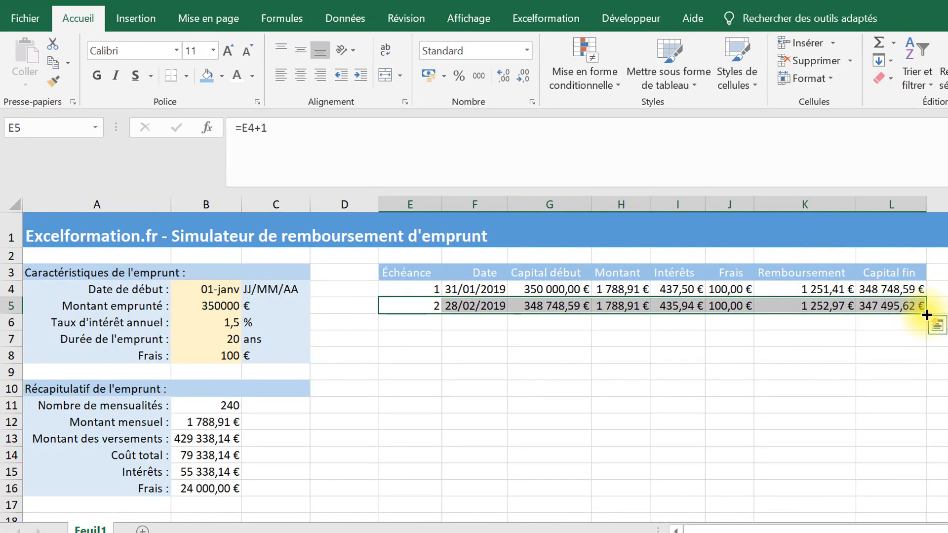
mouse_move(926, 315)
mouse_down()
mouse_move(925, 513)
mouse_move(902, 531)
mouse_move(913, 311)
mouse_up()
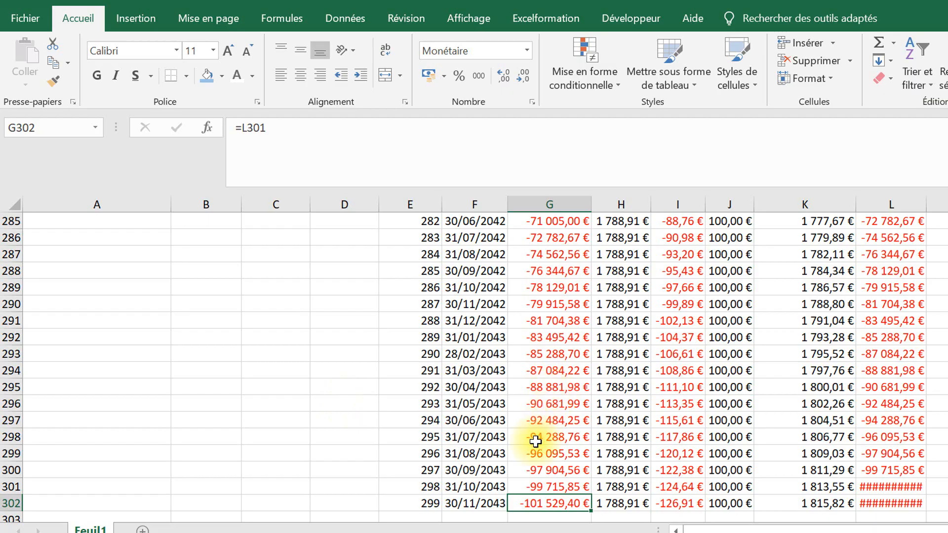
- Try clearing rows 244 to 302, beyond instalment 240, and undo the deletion
key(Up)
key(Up)
key(Up)
key(Up)
key(Up)
key(Up)
key(Up)
key(Up)
key(Up)
key(Up)
key(Up)
key(Up)
key(Up)
key(Up)
key(Up)
key(Up)
key(Up)
key(Up)
key(Up)
key(Up)
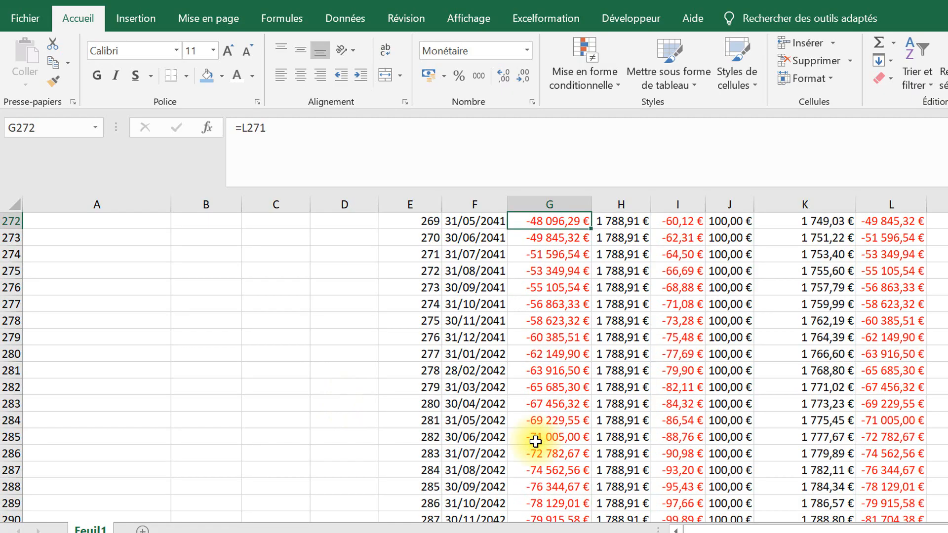
key(Up)
key(Up)
key(Up)
key(Up)
key(Up)
key(Up)
key(Up)
key(Up)
key(Up)
key(Up)
key(Up)
key(Up)
key(Up)
key(Up)
key(Up)
key(Up)
key(Up)
key(Up)
key(Up)
key(Up)
key(Left)
key(Left)
key(ctrl+shift+Right)
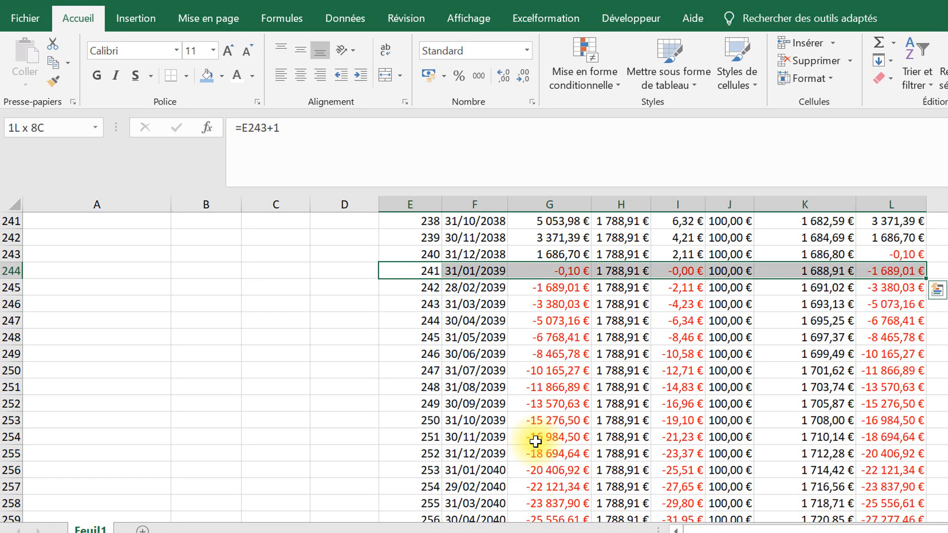
key(ctrl+shift+Down)
key(shift+space)
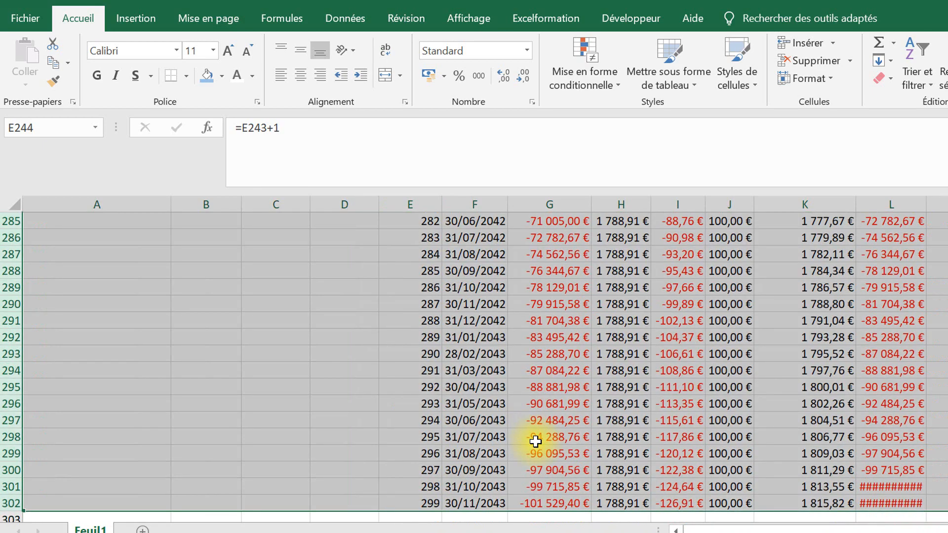
key(Delete)
key(Up)
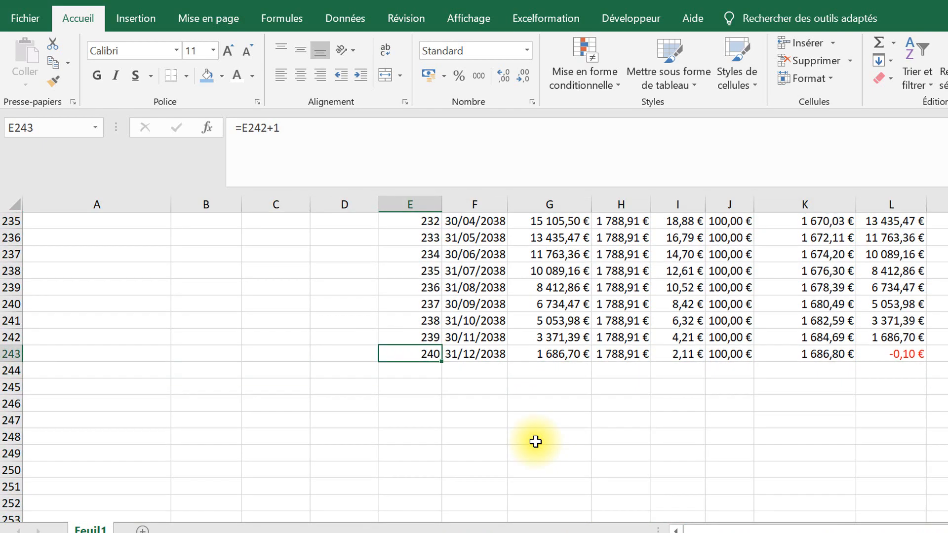
key(ctrl+z)
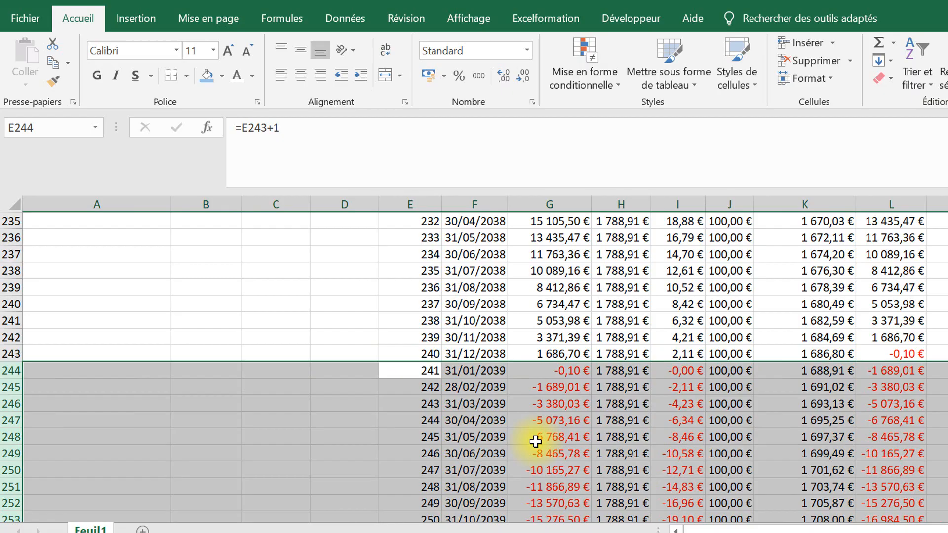
- Review the Échéance column from instalment 240 to its last filled row and back up to the first instalments
key(Up)
key(Left)
key(Right)
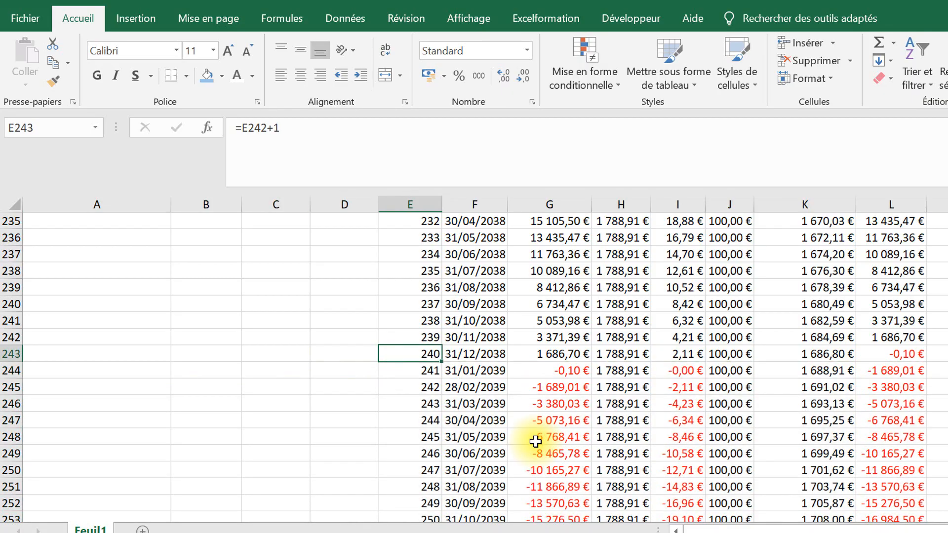
key(ctrl+Up)
key(Down)
key(Down)
key(ctrl+shift+Down)
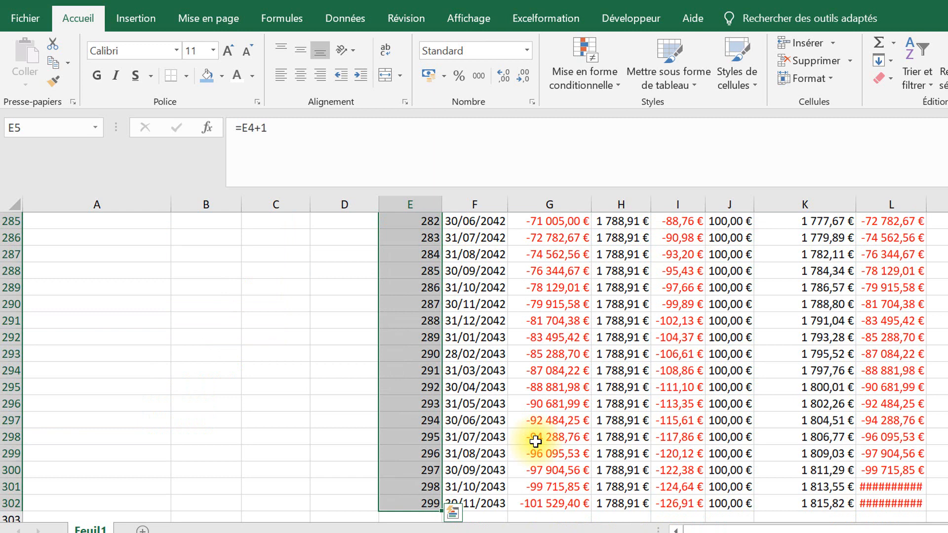
key(ctrl+Up)
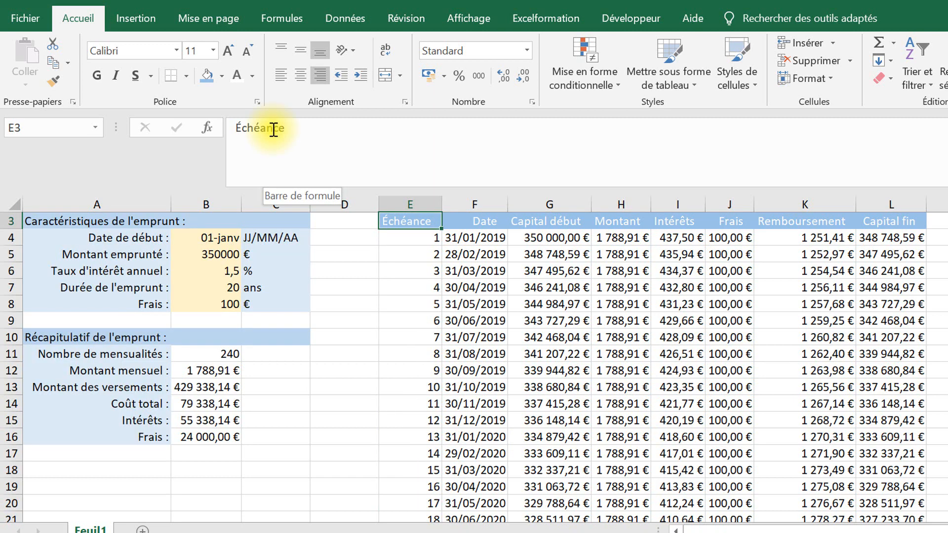
key(Down)
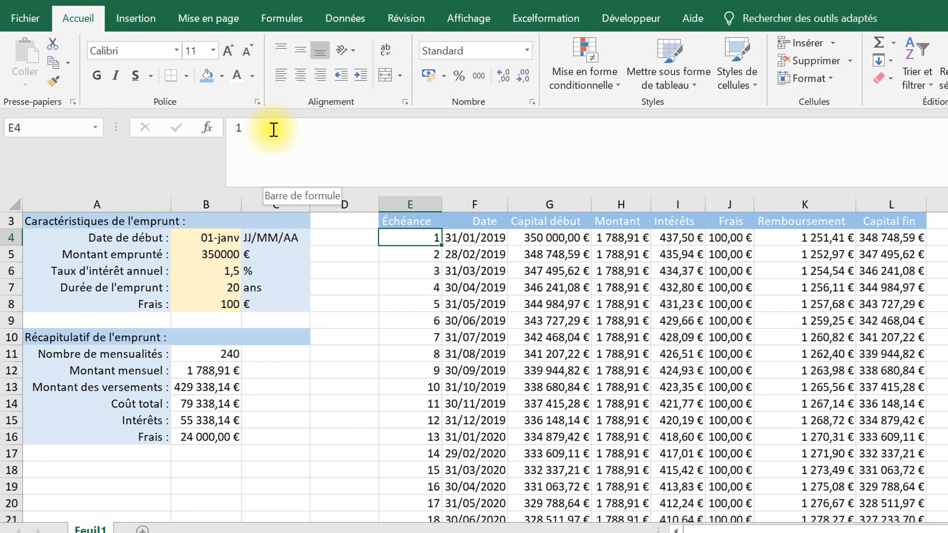
key(Down)
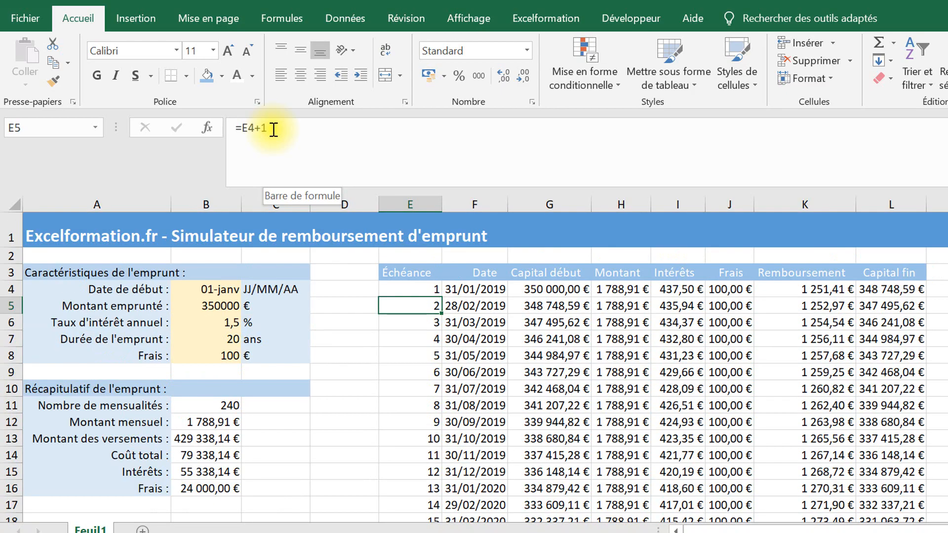
- Select the whole repayment schedule with H8 as the active cell and start a new formula-based conditional formatting rule
key(Down)
key(Down)
key(Down)
key(Right)
key(Right)
key(Right)
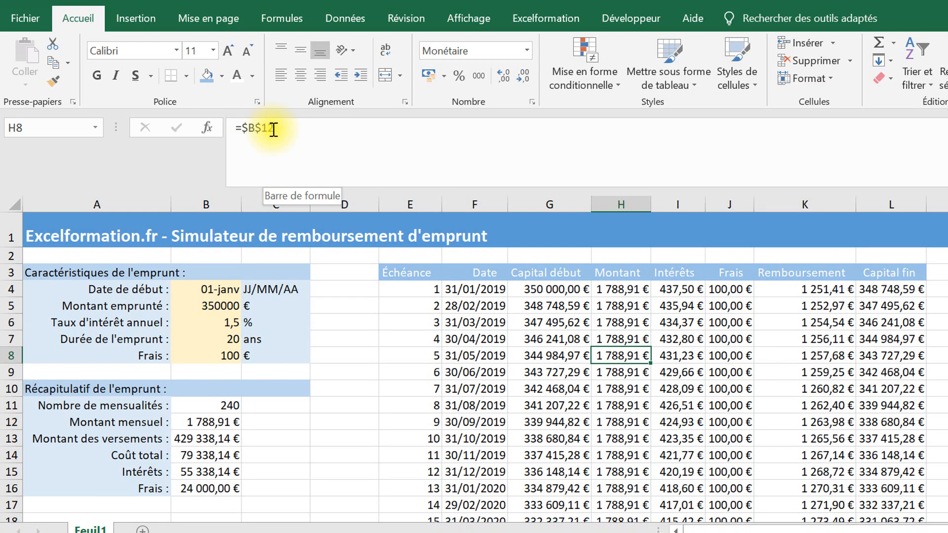
key(ctrl+a)
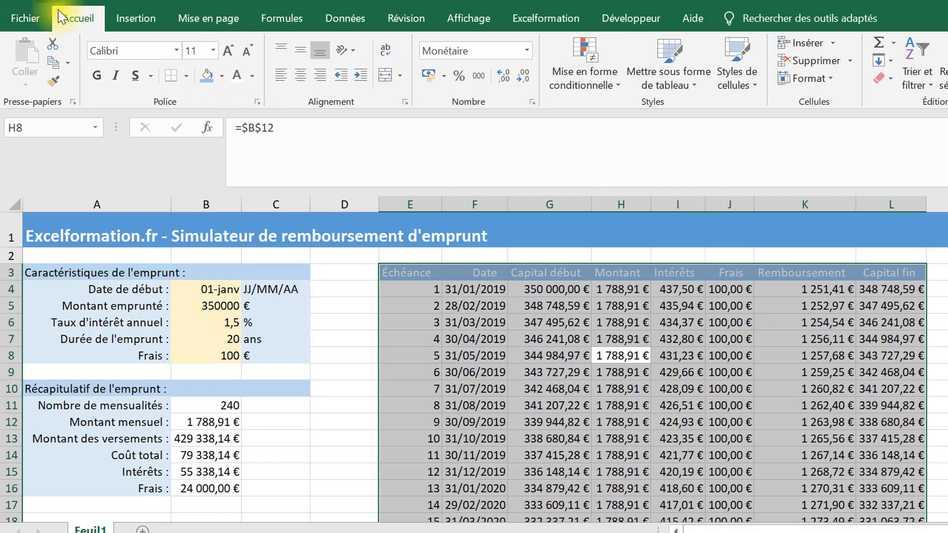
click(590, 77)
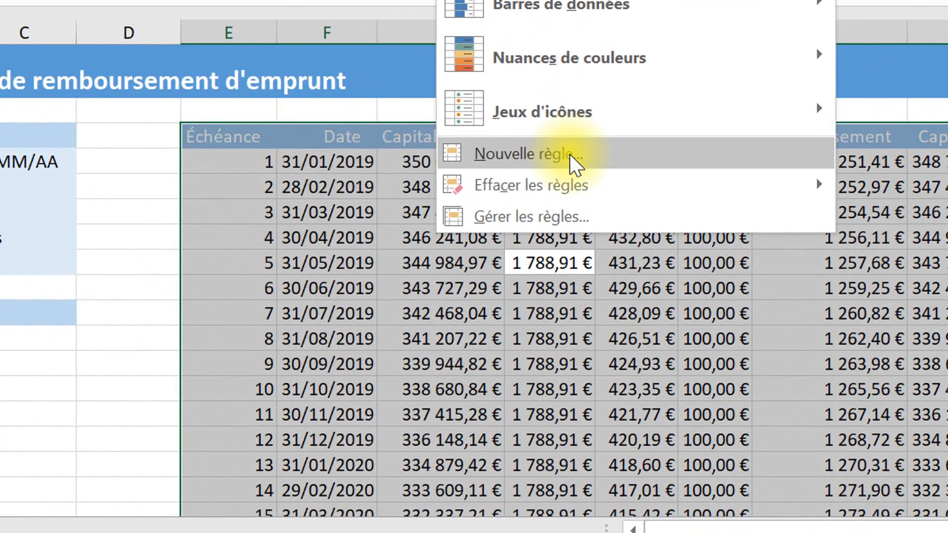
click(572, 157)
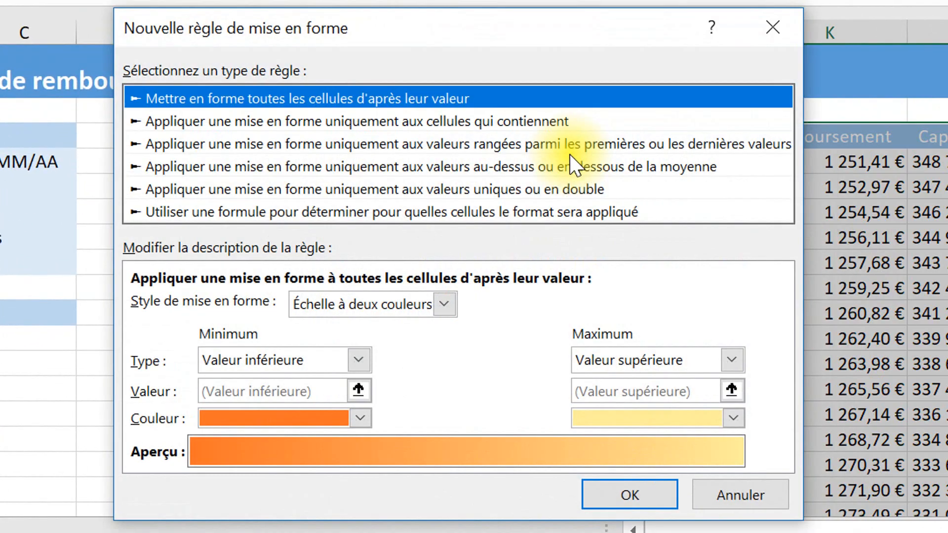
click(182, 212)
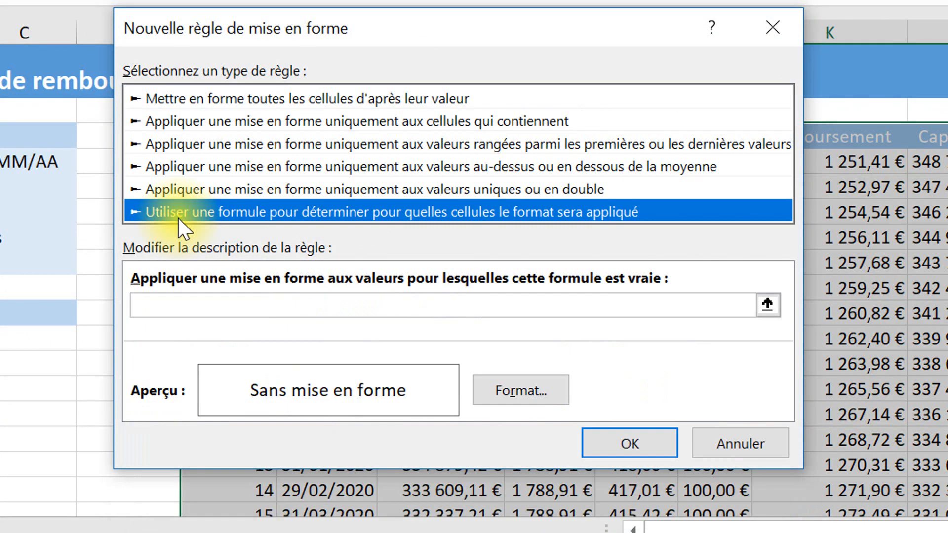
- Enter =$e8>$b$11 as the conditional formatting rule's formula, comparing each instalment number with the Nombre de mensualités
click(154, 303)
drag(400, 29, 401, 29)
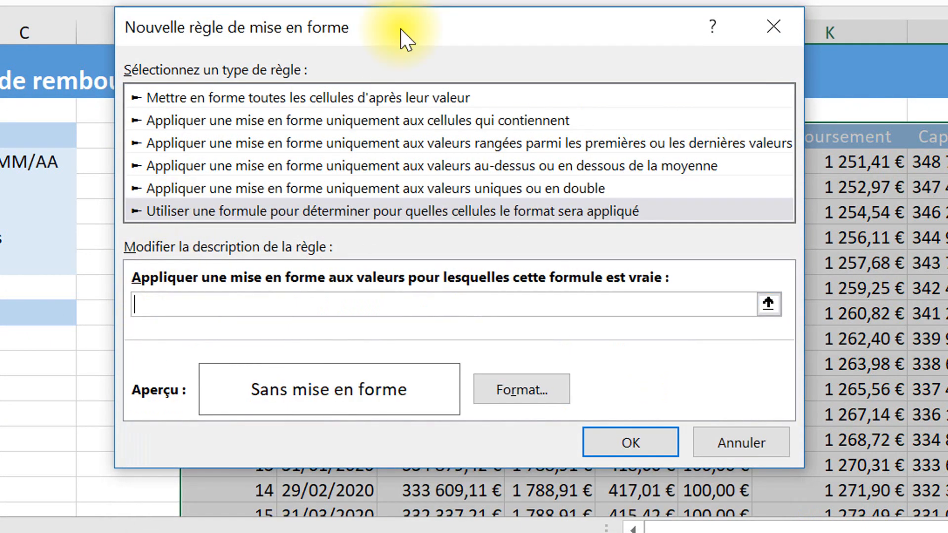
text(=)
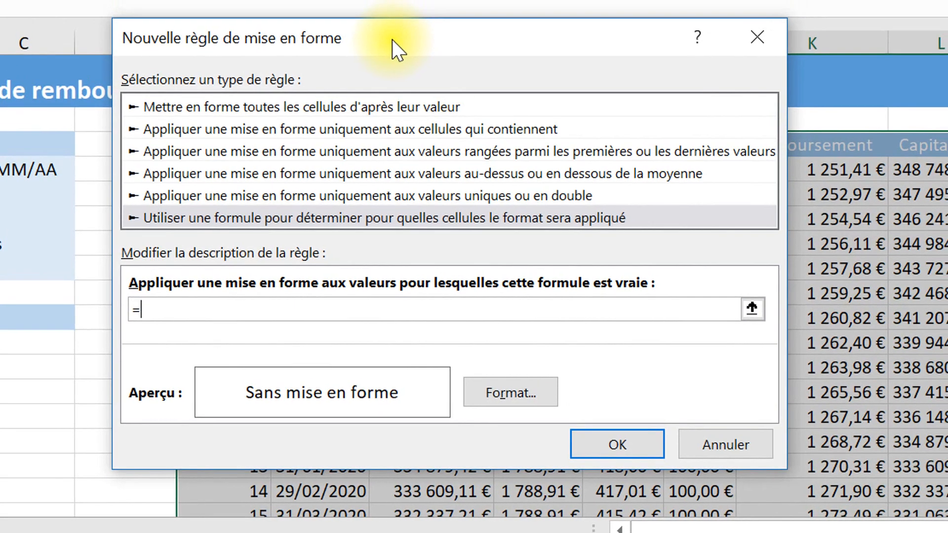
drag(398, 46, 626, 74)
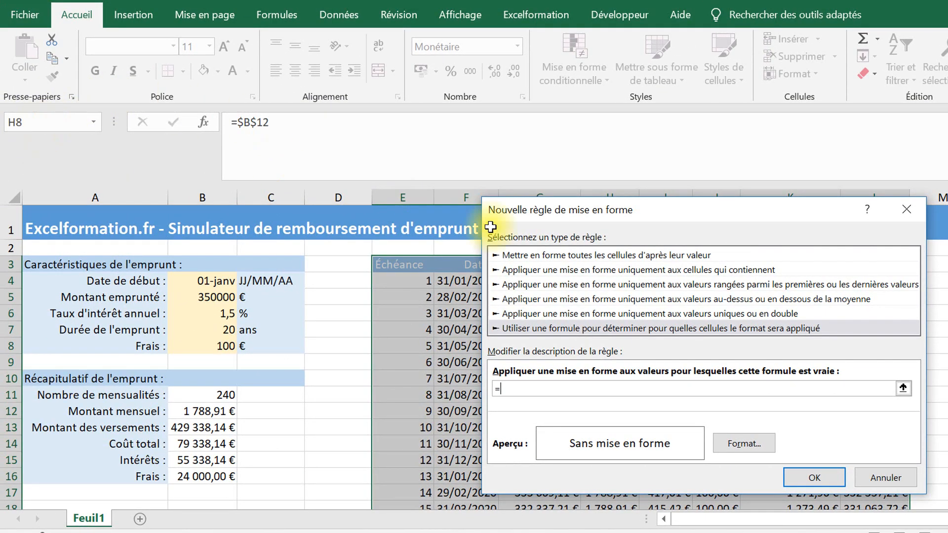
drag(697, 225, 564, 369)
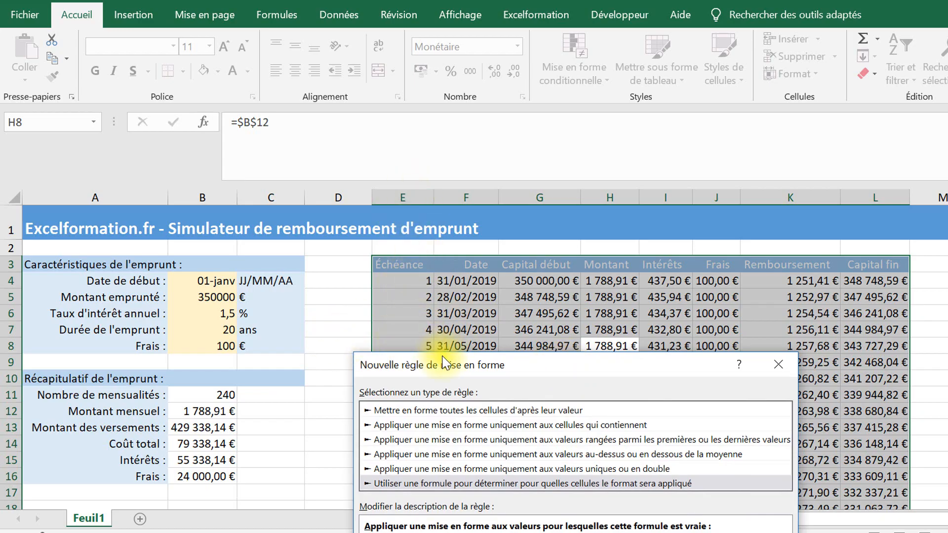
drag(447, 365, 545, 123)
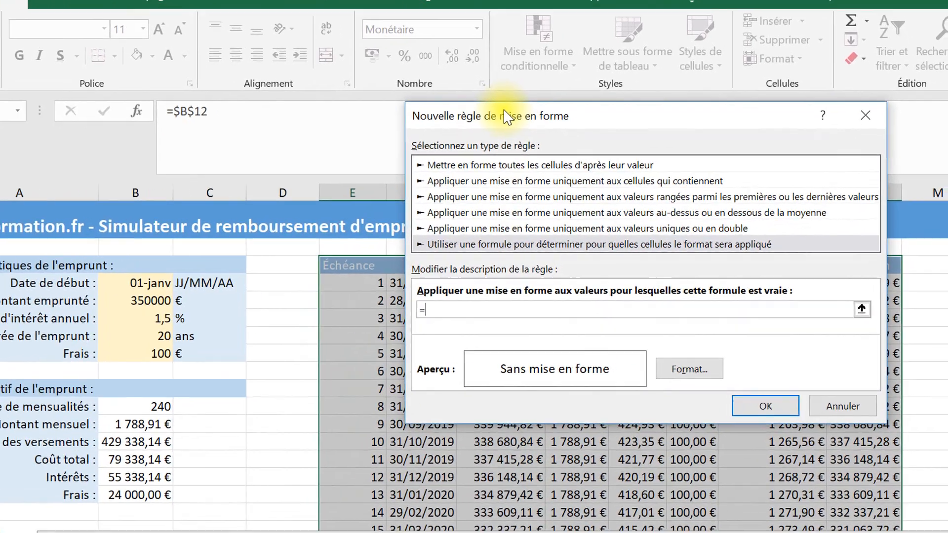
text($e)
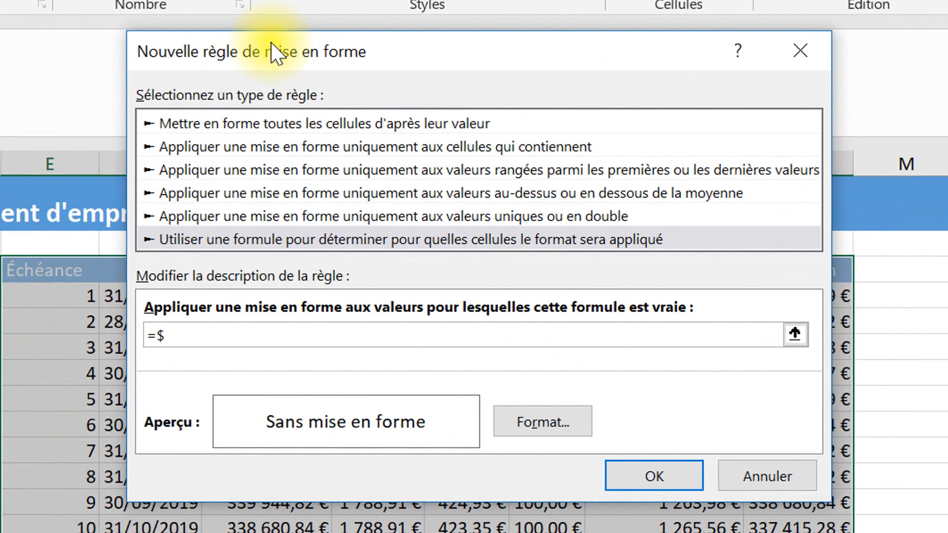
text(8>)
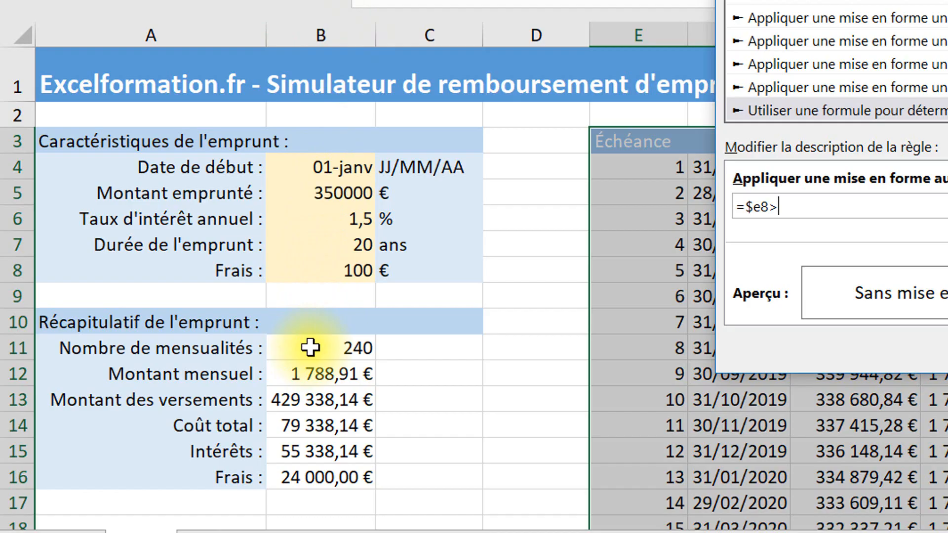
text($b$1)
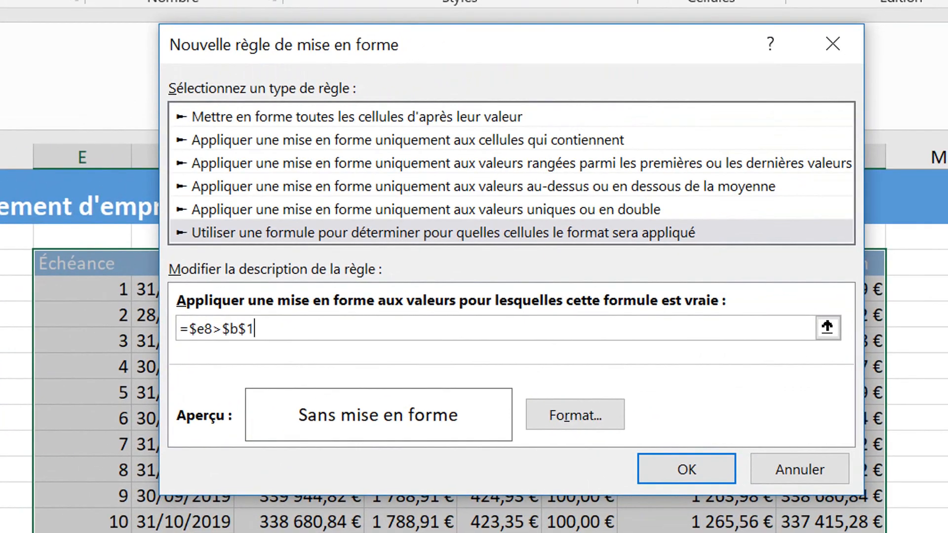
text(1)
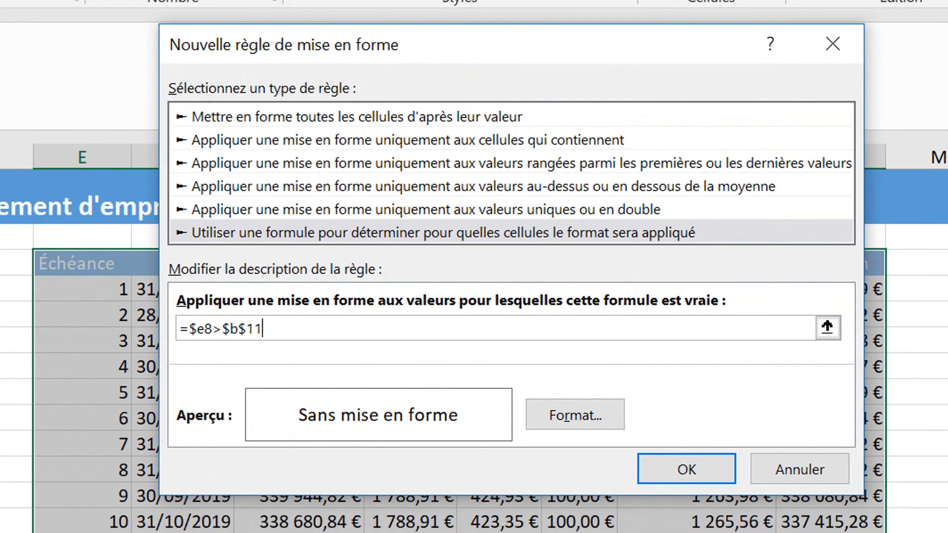
- Set the rule's font colour to white and apply the conditional formatting rule to the selected schedule
click(557, 414)
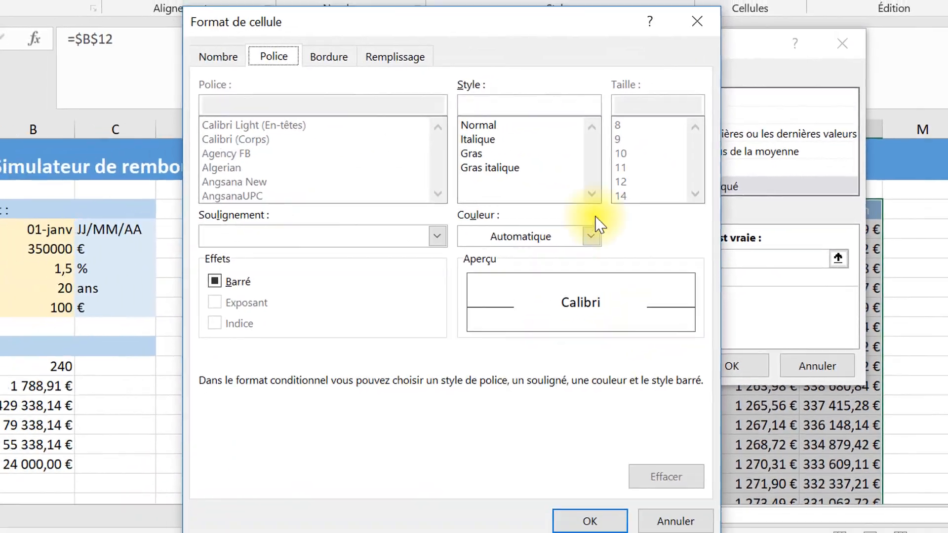
click(554, 237)
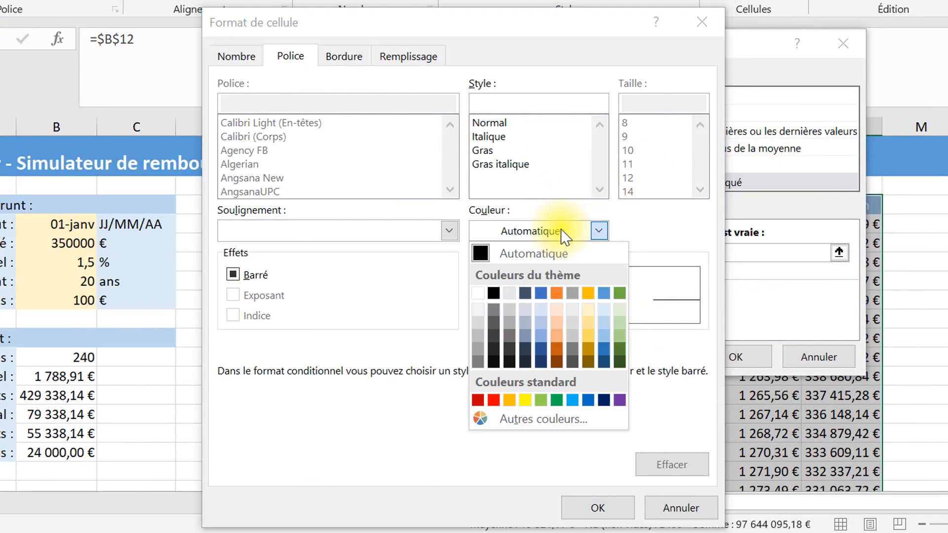
click(478, 293)
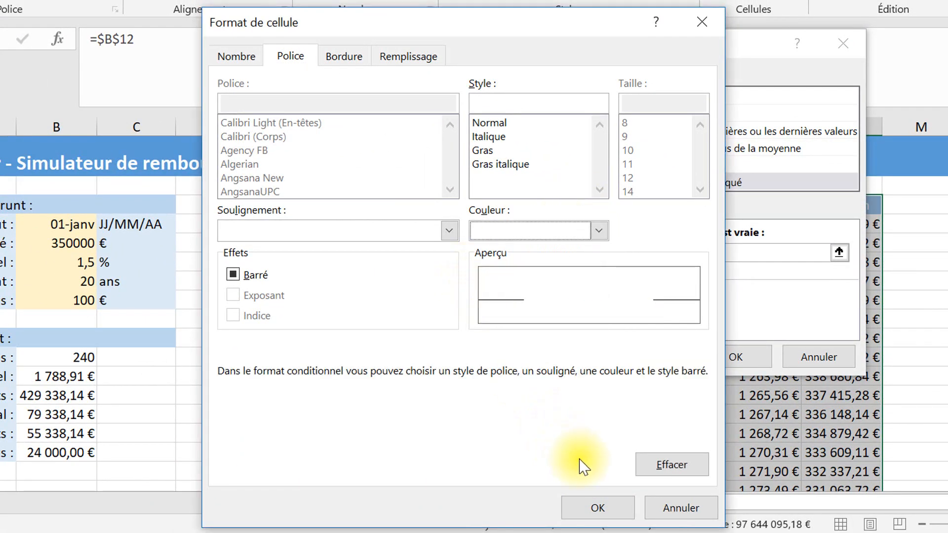
click(597, 507)
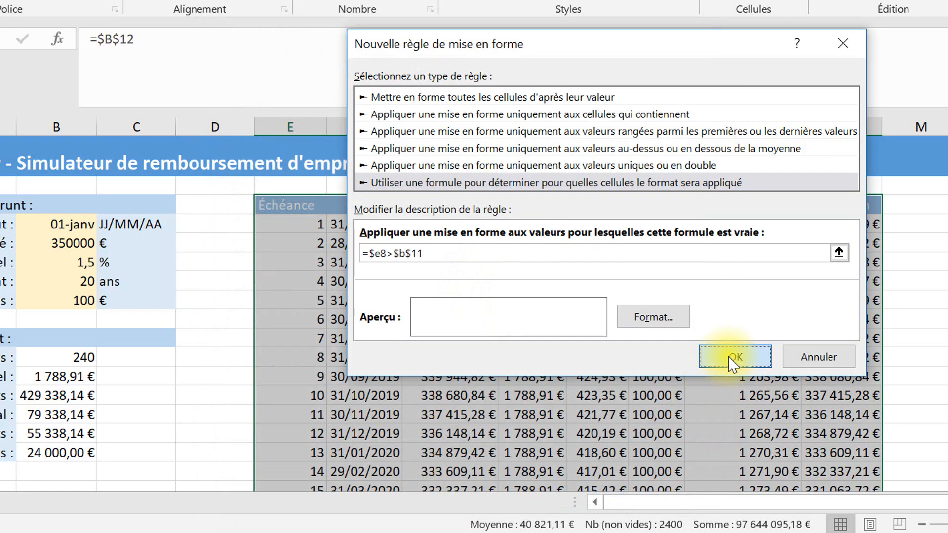
click(731, 357)
- Check how the rule displays the Date column's last filled rows at the end of the repayment schedule
click(394, 340)
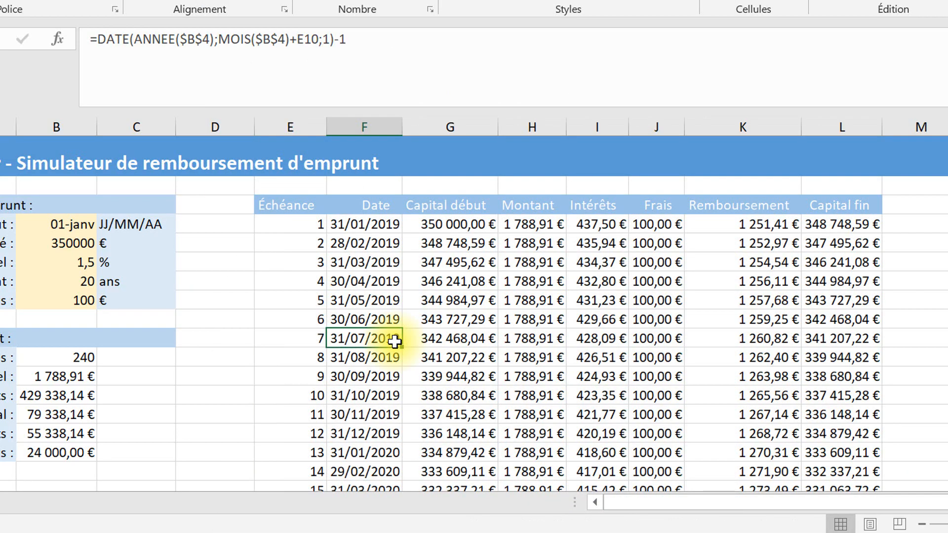
key(ctrl+Down)
key(Up)
key(Up)
key(Up)
key(Up)
key(Up)
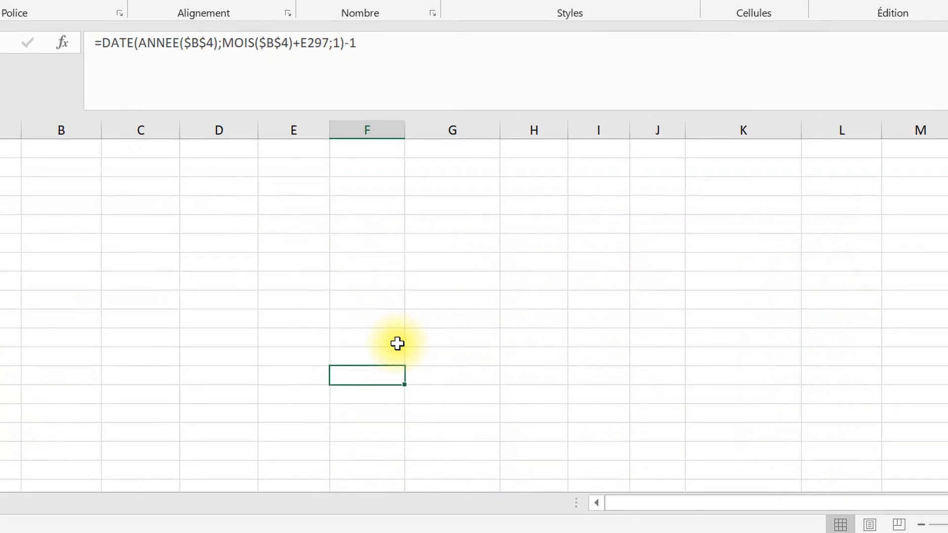